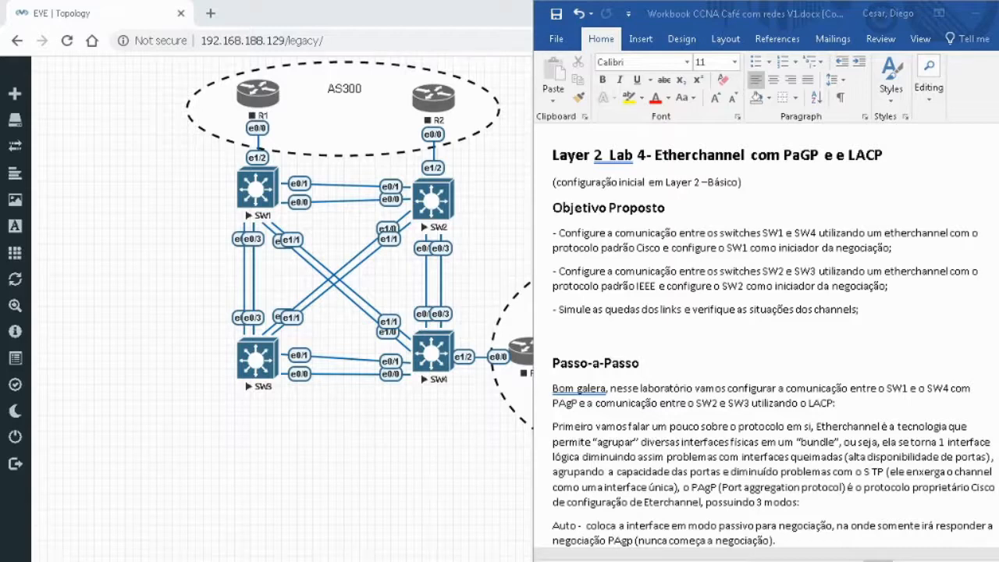
Delete the duplicated "e" before LACP in the Layer 2 Lab 4 heading.
{"action": "left_click", "coordinate": [843, 156]}
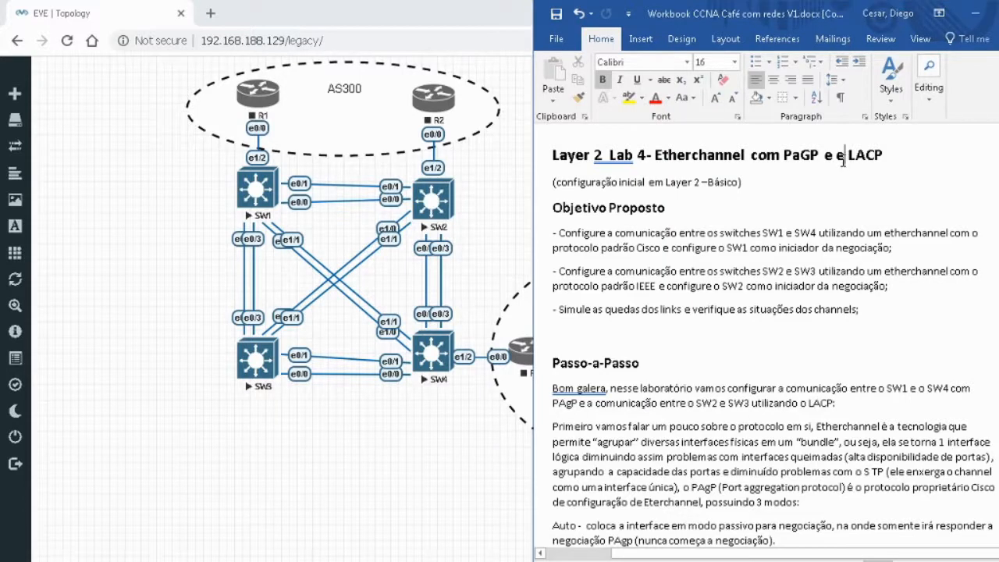
{"action": "key", "text": "BackSpace"}
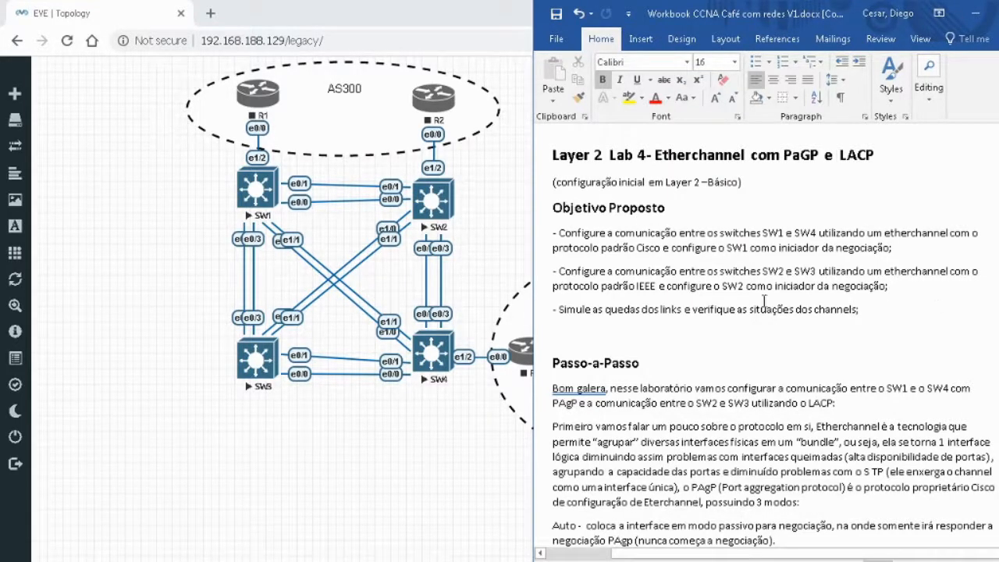
Read the workbook's Lab 4 objectives, the step-by-step introduction, the PAgP mode descriptions and the SW1 command example.
{"action": "left_click", "coordinate": [791, 350]}
{"action": "left_click", "coordinate": [691, 375]}
{"action": "scroll", "coordinate": [742, 313], "scroll_direction": "down", "scroll_amount": 4}
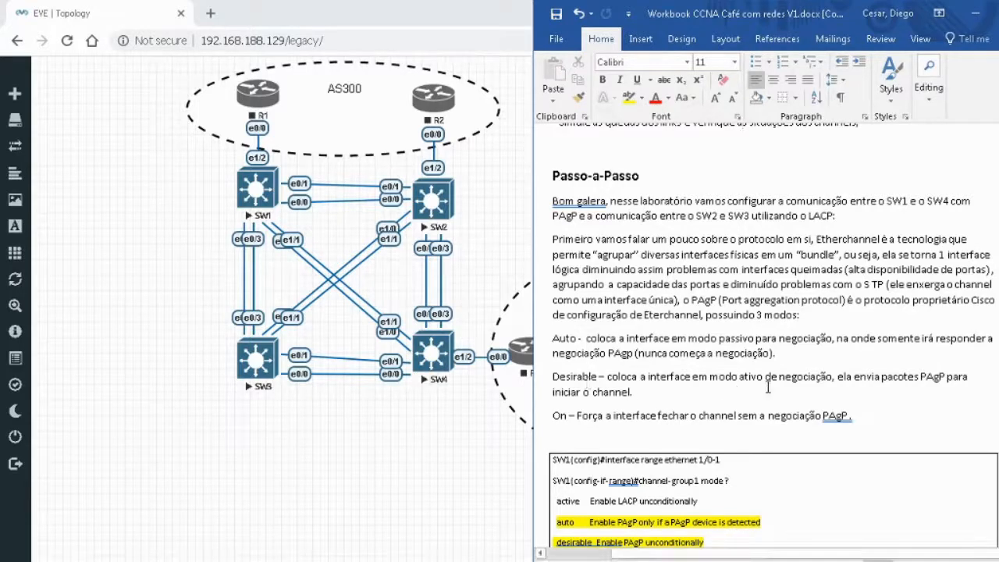
{"action": "scroll", "coordinate": [913, 406], "scroll_direction": "down", "scroll_amount": 2}
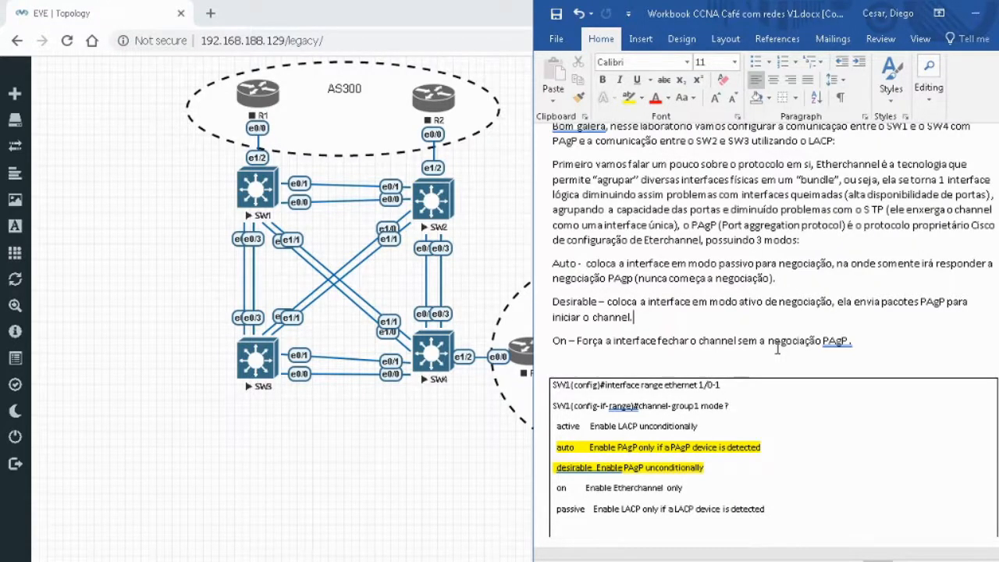
{"action": "scroll", "coordinate": [778, 349], "scroll_direction": "down", "scroll_amount": 3}
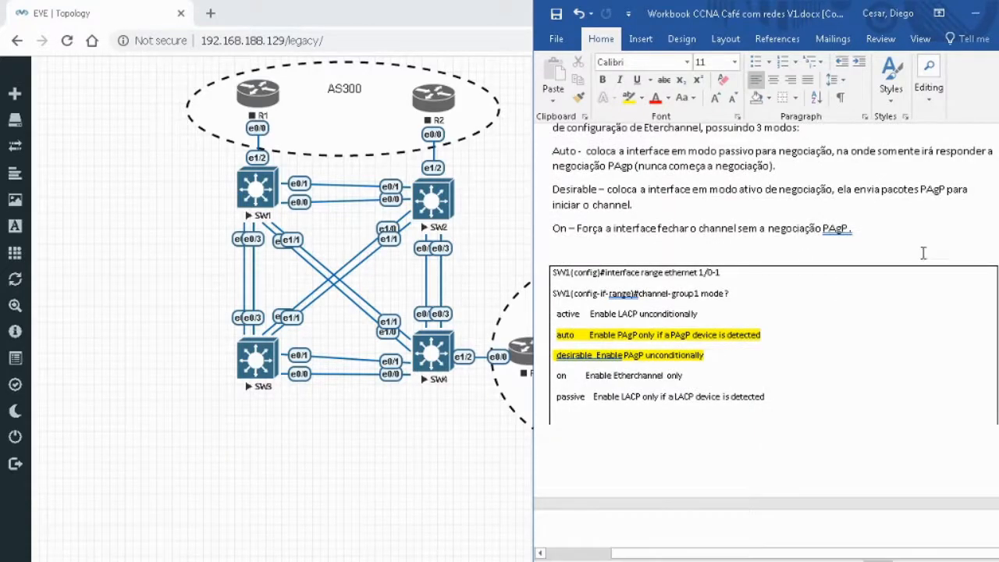
{"action": "scroll", "coordinate": [923, 253], "scroll_direction": "up", "scroll_amount": 11}
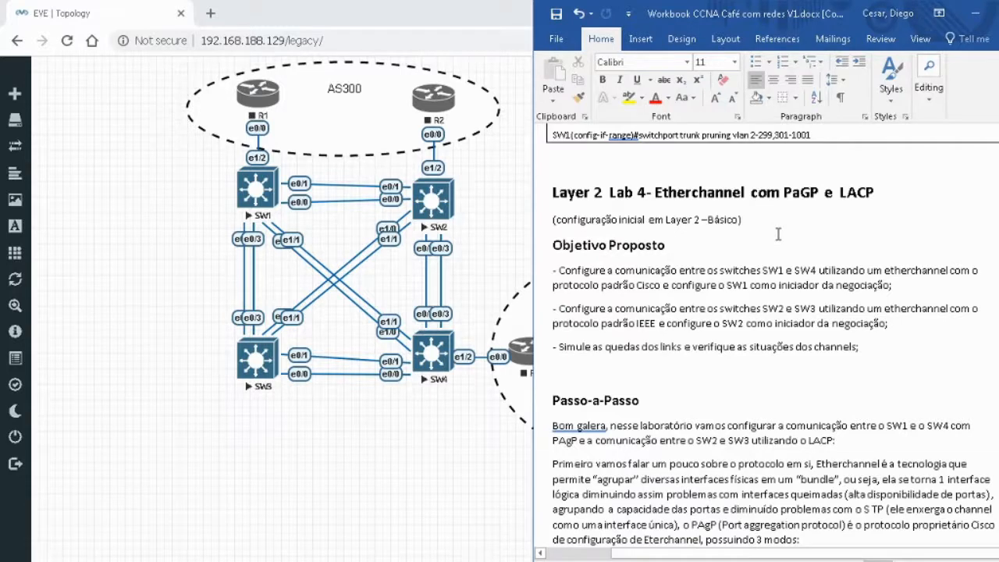
{"action": "scroll", "coordinate": [779, 234], "scroll_direction": "down", "scroll_amount": 7}
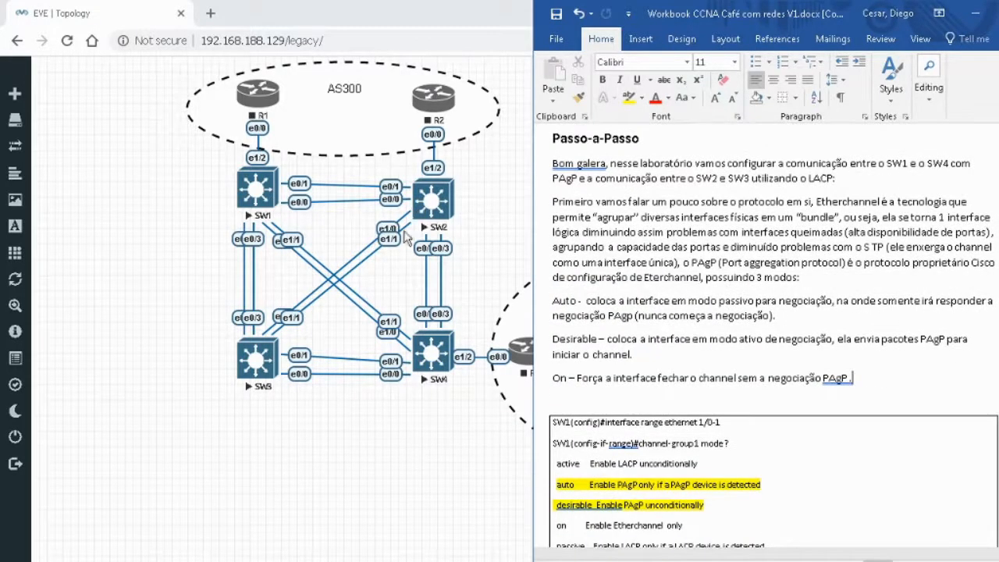
{"action": "scroll", "coordinate": [800, 281], "scroll_direction": "down", "scroll_amount": 2}
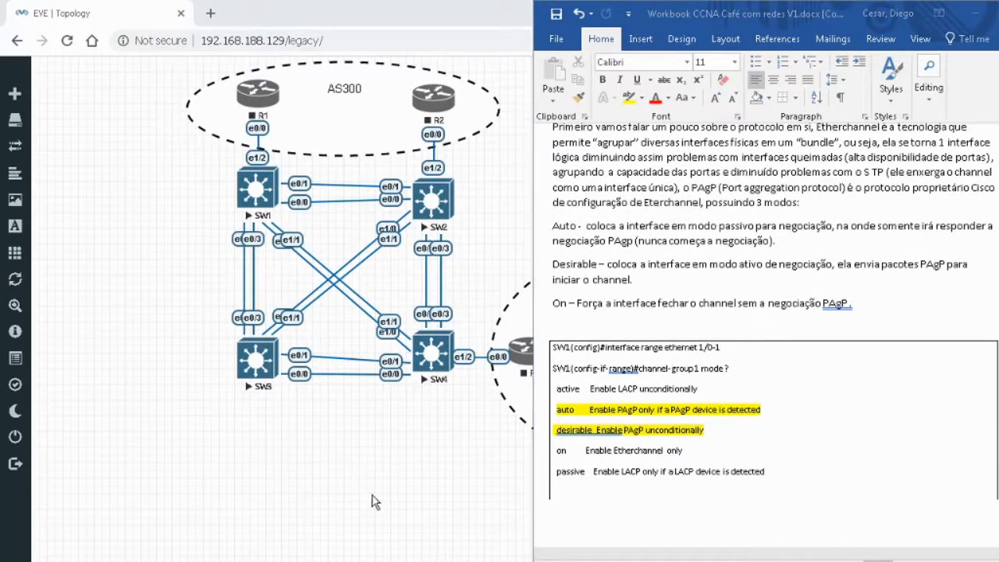
Wake the SW1 console and enter privileged mode with the enable password.
{"action": "key", "text": "Return"}
{"action": "key", "text": "Return"}
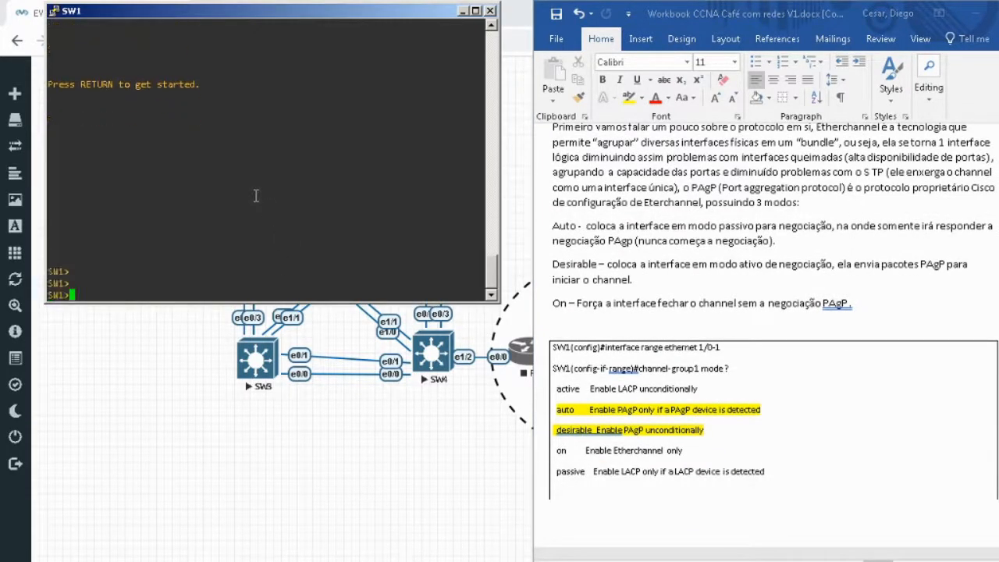
{"action": "type", "text": "en"}
{"action": "key", "text": "Return"}
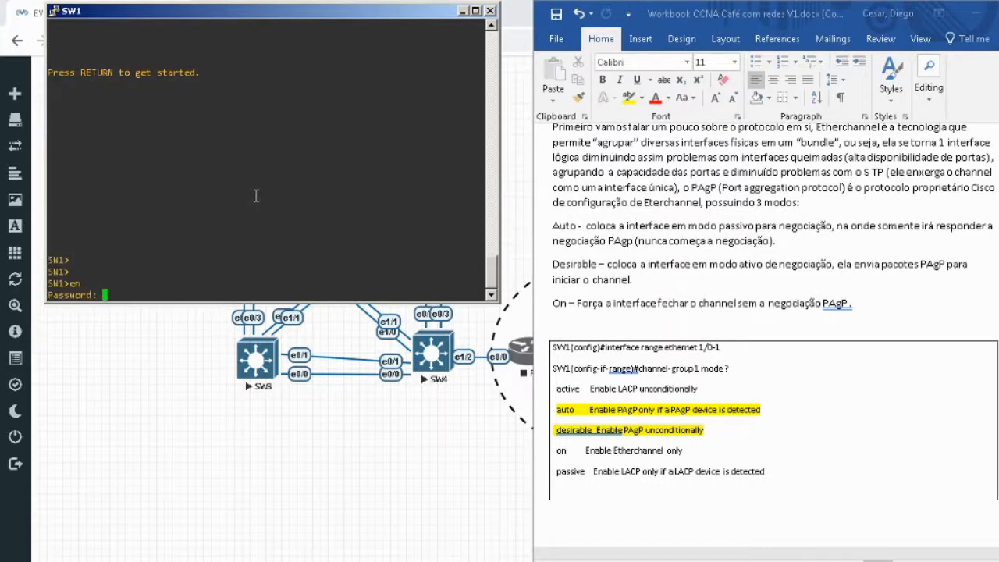
{"action": "key", "text": "Return"}
{"action": "key", "text": "Return"}
Enter global configuration mode on SW1 with conf t.
{"action": "type", "text": "confn t"}
{"action": "key", "text": "Return"}
{"action": "type", "text": "int"}
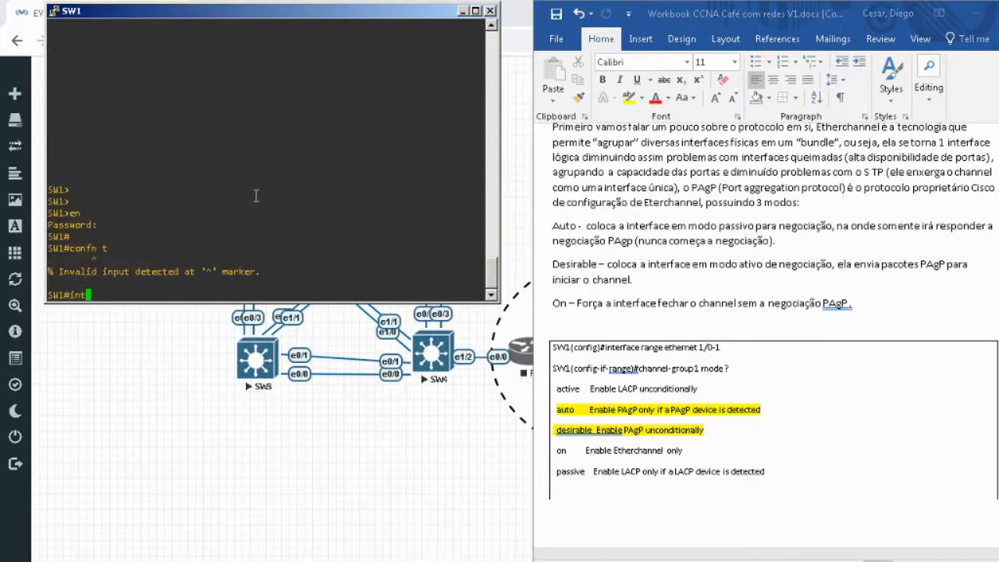
{"action": "key", "text": "Return"}
{"action": "type", "text": "conf t"}
{"action": "key", "text": "Return"}
Enter interface range configuration for ethernet 1/0-1 on SW1.
{"action": "type", "text": "int"}
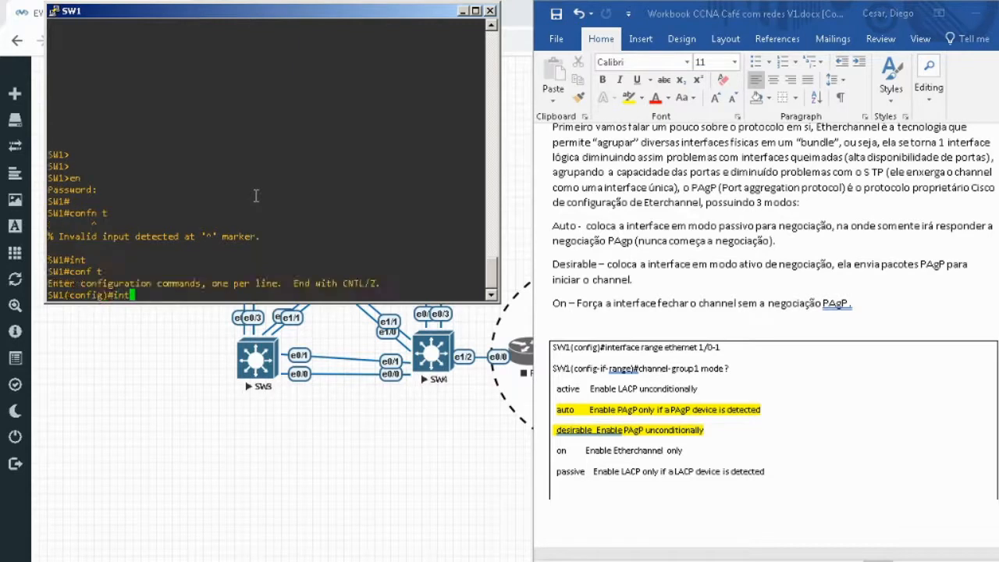
{"action": "key", "text": "Tab"}
{"action": "type", "text": "r"}
{"action": "key", "text": "Tab"}
{"action": "type", "text": "etg"}
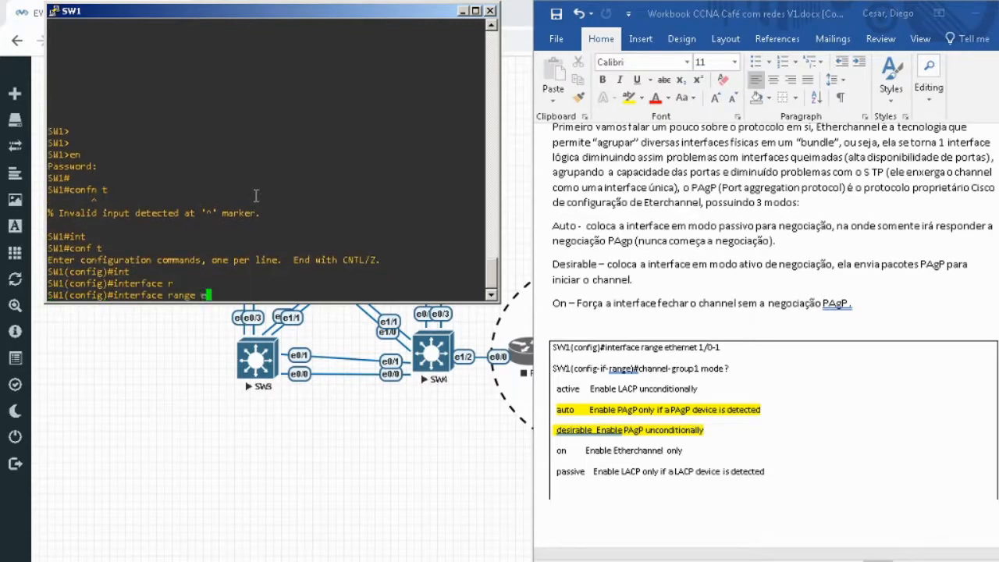
{"action": "key", "text": "Tab"}
{"action": "type", "text": "1;"}
{"action": "key", "text": "BackSpace"}
{"action": "key", "text": "BackSpace"}
{"action": "key", "text": "BackSpace"}
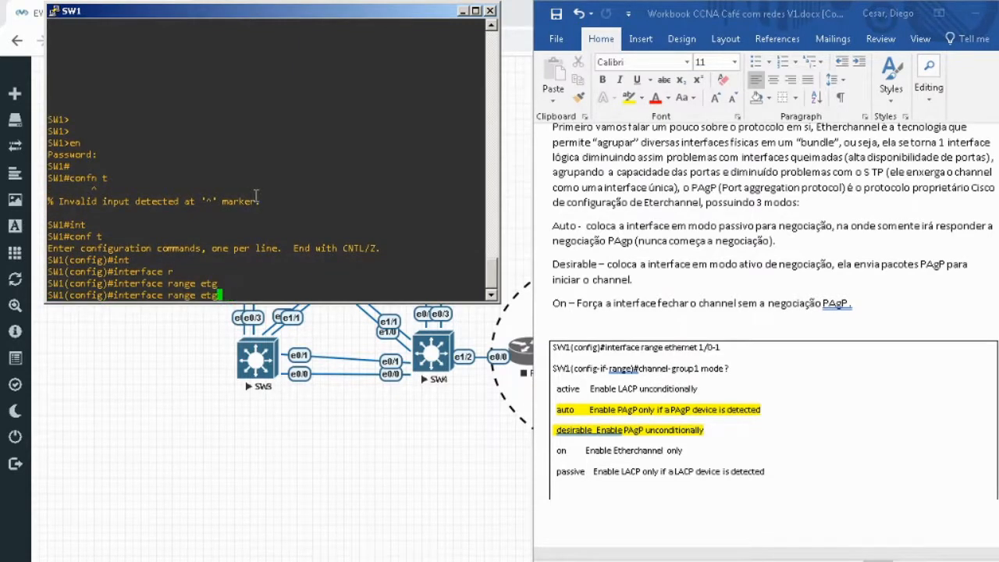
{"action": "key", "text": "Tab"}
{"action": "type", "text": "1/0-1"}
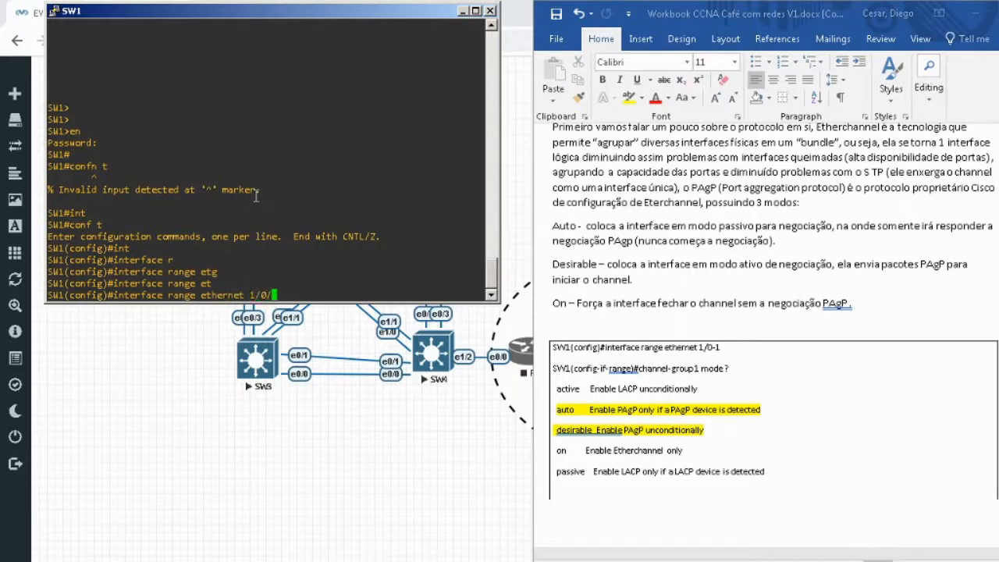
{"action": "key", "text": "Return"}
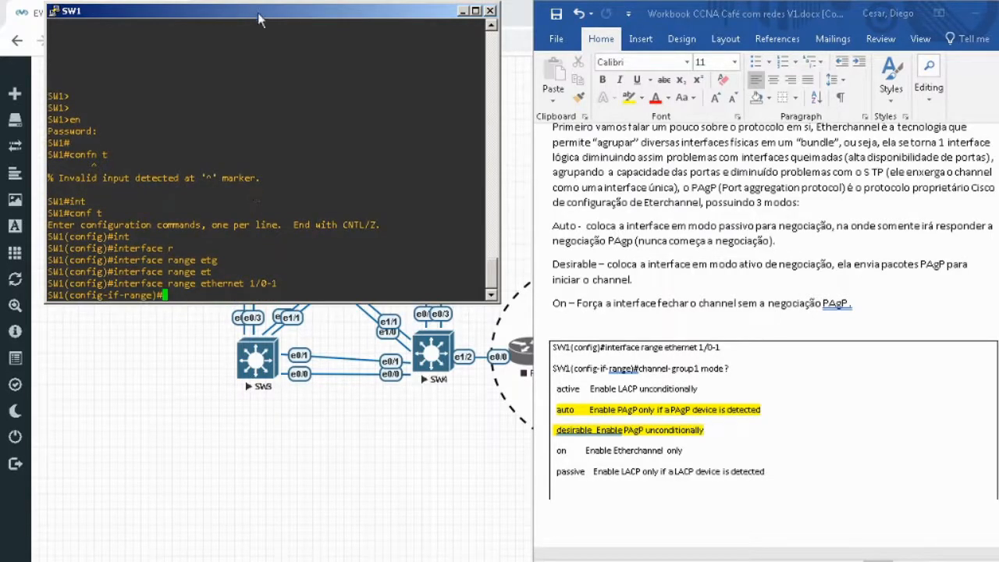
Move the SW1 console over the topology so the workbook is uncovered, and review the lab objectives and PAgP modes.
{"action": "left_click_drag", "start_coordinate": [260, 20], "coordinate": [714, 124]}
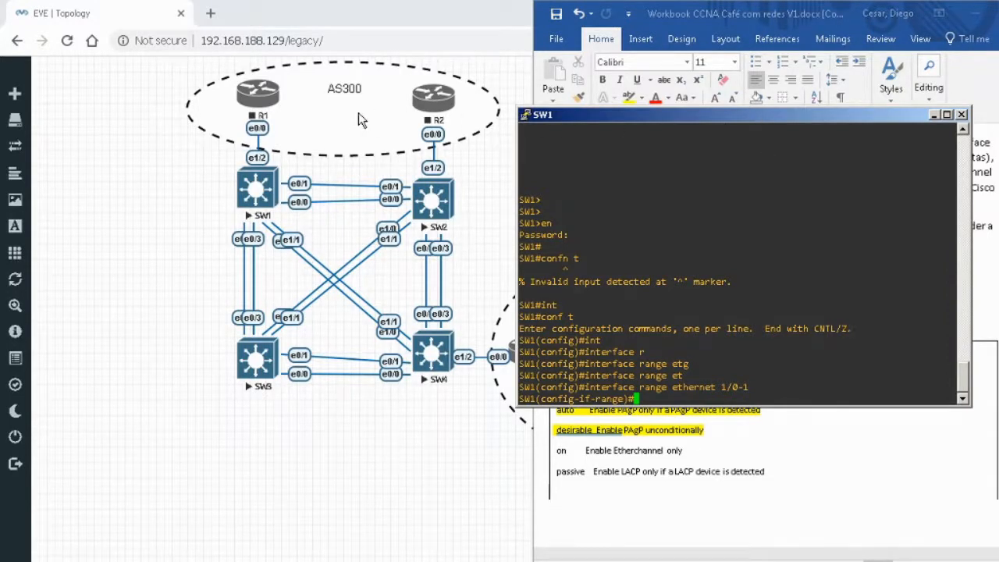
{"action": "left_click_drag", "start_coordinate": [776, 114], "coordinate": [359, 114]}
{"action": "left_click", "coordinate": [943, 297]}
{"action": "scroll", "coordinate": [941, 284], "scroll_direction": "up", "scroll_amount": 3}
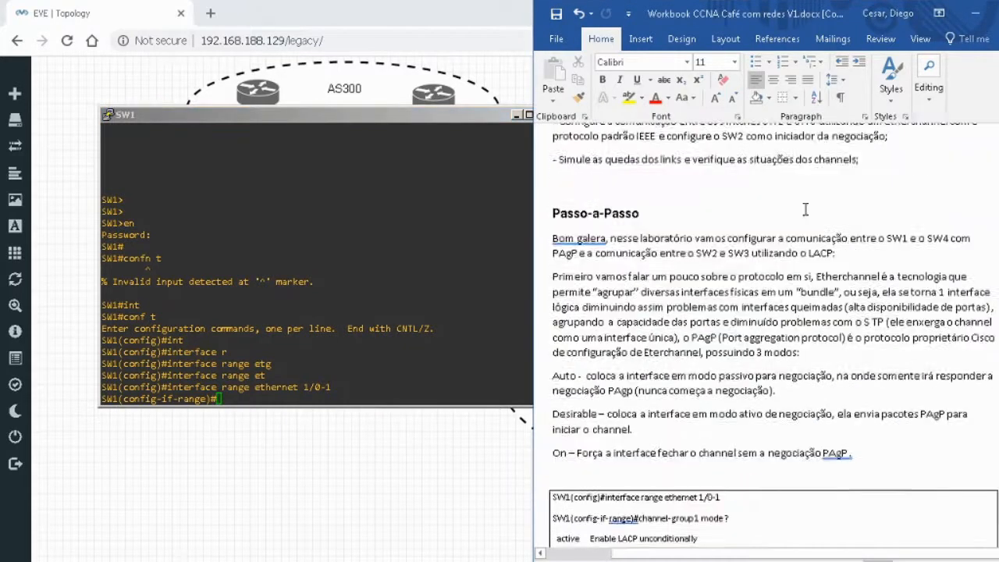
{"action": "scroll", "coordinate": [805, 209], "scroll_direction": "up", "scroll_amount": 3}
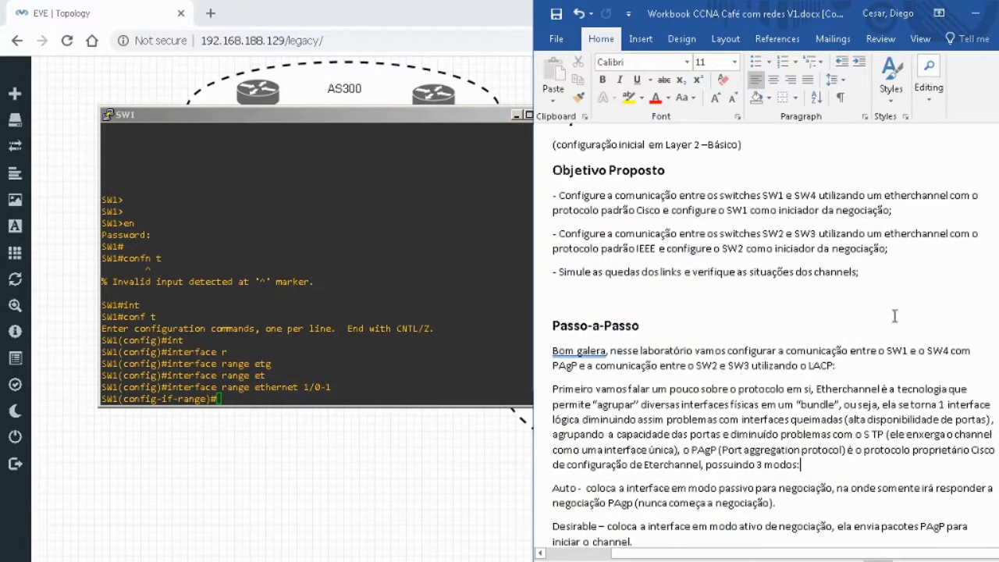
{"action": "scroll", "coordinate": [895, 315], "scroll_direction": "down", "scroll_amount": 8}
Start the channel-group 1 mode command for SW1's interface range and list the available modes with context help.
{"action": "left_click", "coordinate": [346, 314]}
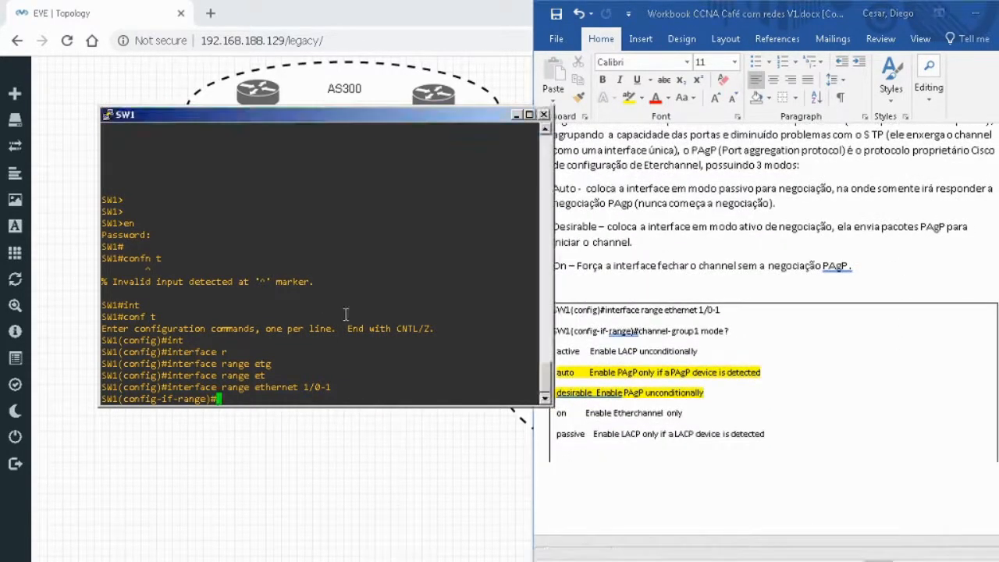
{"action": "key", "text": "Return"}
{"action": "key", "text": "Return"}
{"action": "type", "text": "ch"}
{"action": "key", "text": "Tab"}
{"action": "type", "text": "annel-gro"}
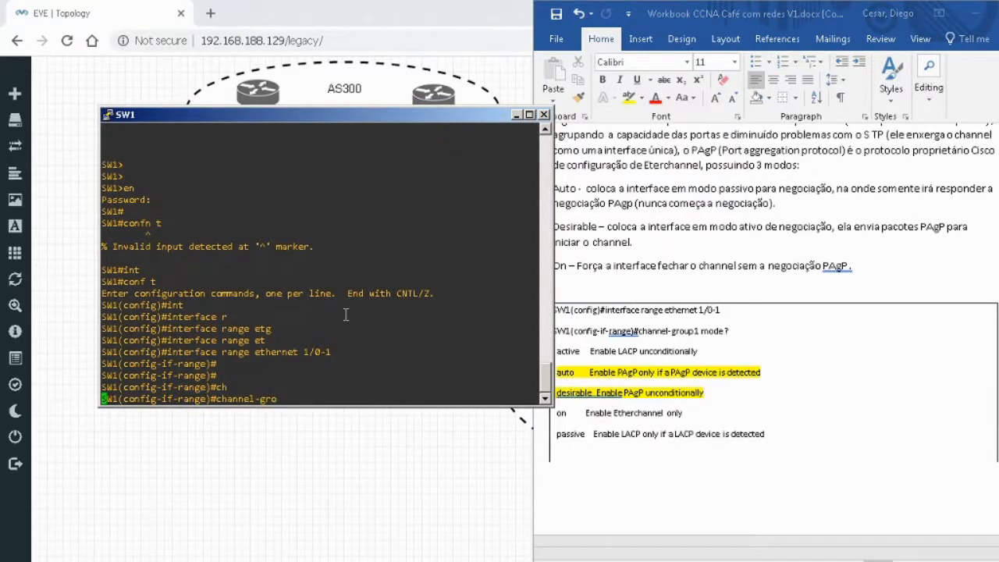
{"action": "key", "text": "Tab"}
{"action": "type", "text": "1 mo"}
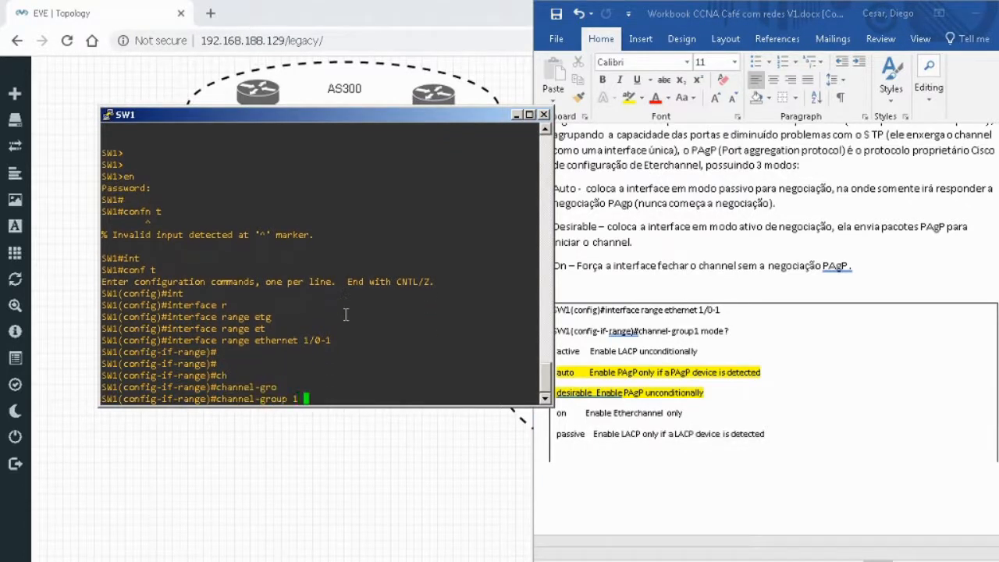
{"action": "key", "text": "Tab"}
{"action": "type", "text": "?"}
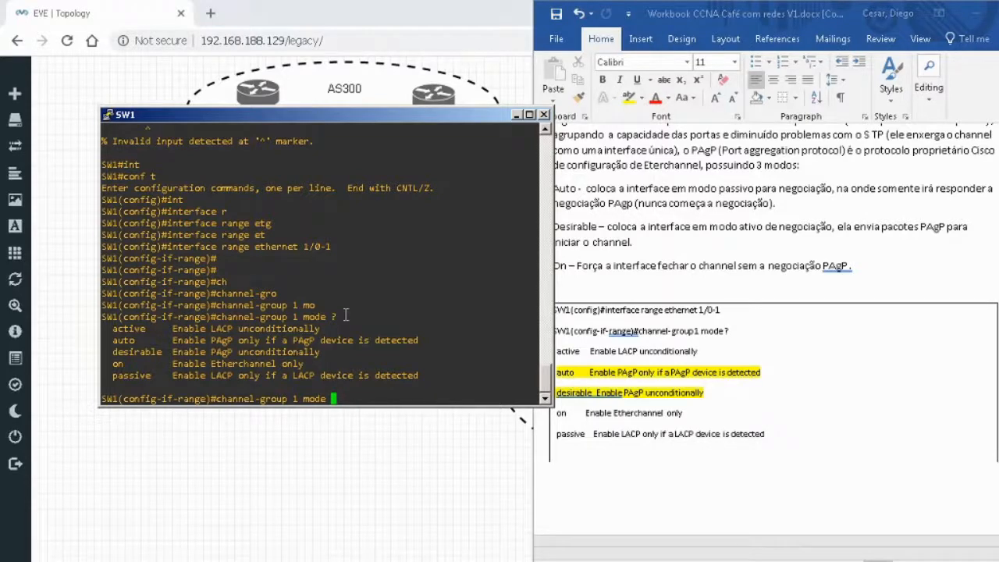
Check the workbook's objectives for the negotiation initiator and complete the SW1 command as channel-group 1 mode desirable.
{"action": "left_click", "coordinate": [908, 240]}
{"action": "scroll", "coordinate": [907, 240], "scroll_direction": "up", "scroll_amount": 5}
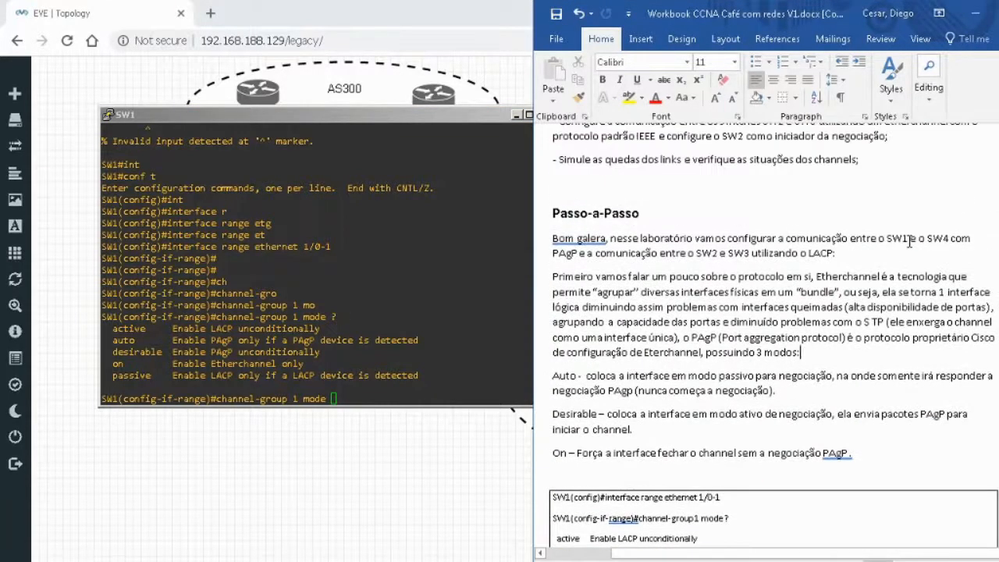
{"action": "scroll", "coordinate": [910, 242], "scroll_direction": "up", "scroll_amount": 3}
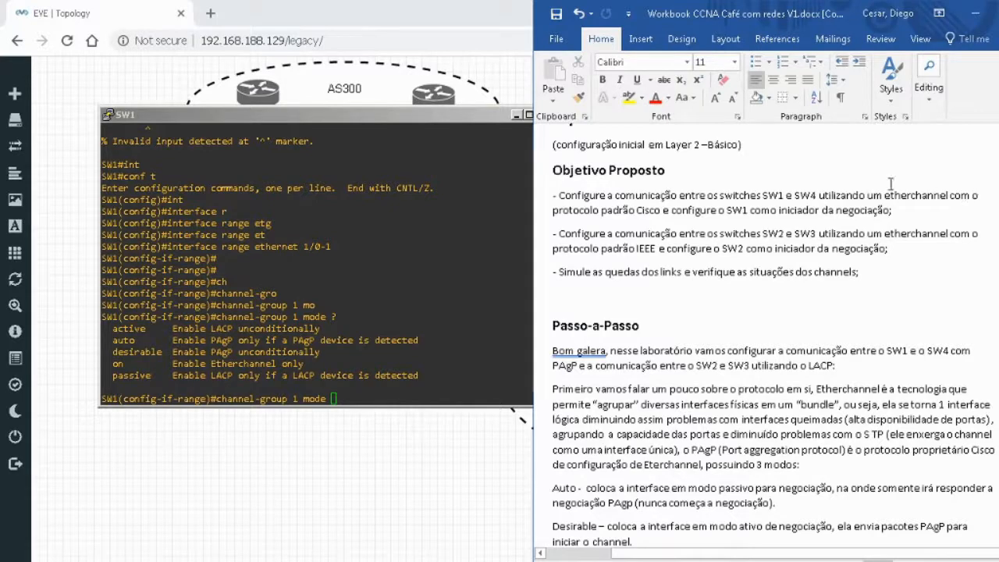
{"action": "scroll", "coordinate": [900, 210], "scroll_direction": "down", "scroll_amount": 9}
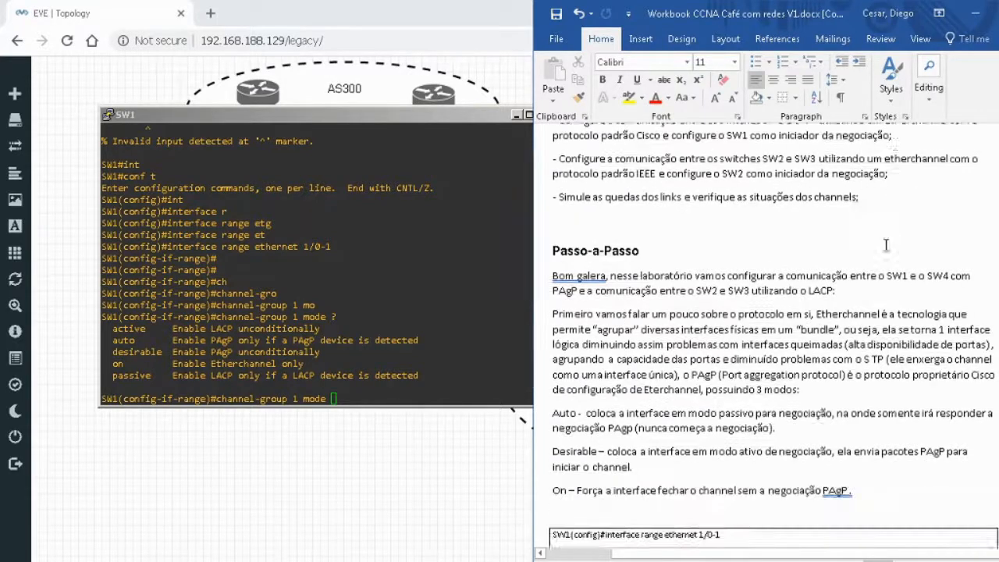
{"action": "scroll", "coordinate": [851, 334], "scroll_direction": "down", "scroll_amount": 1}
{"action": "left_click", "coordinate": [300, 323]}
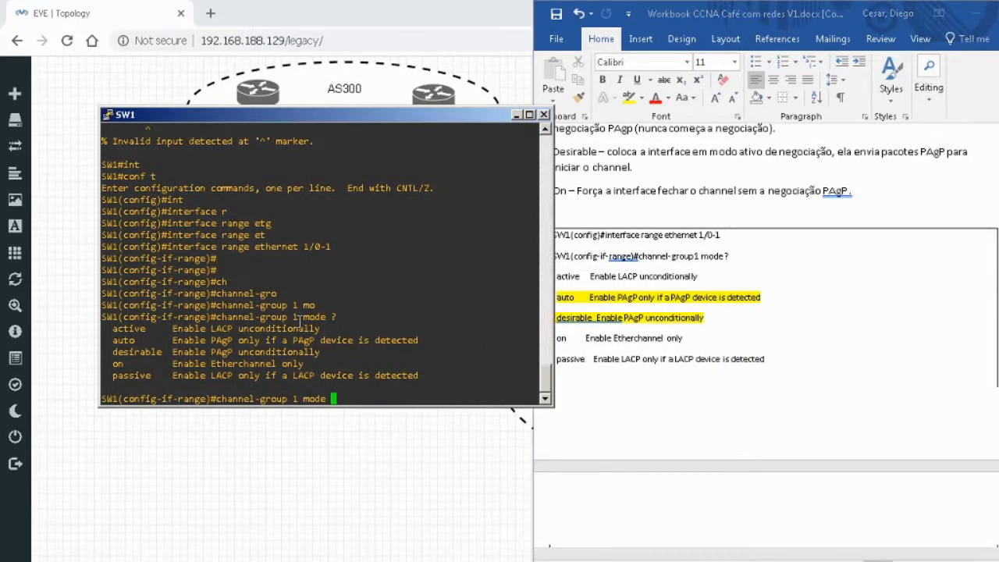
{"action": "type", "text": "de"}
{"action": "key", "text": "Tab"}
{"action": "key", "text": "Return"}
Leave configuration mode on SW1 and display the running configuration of interface port-channel 1.
{"action": "key", "text": "Return"}
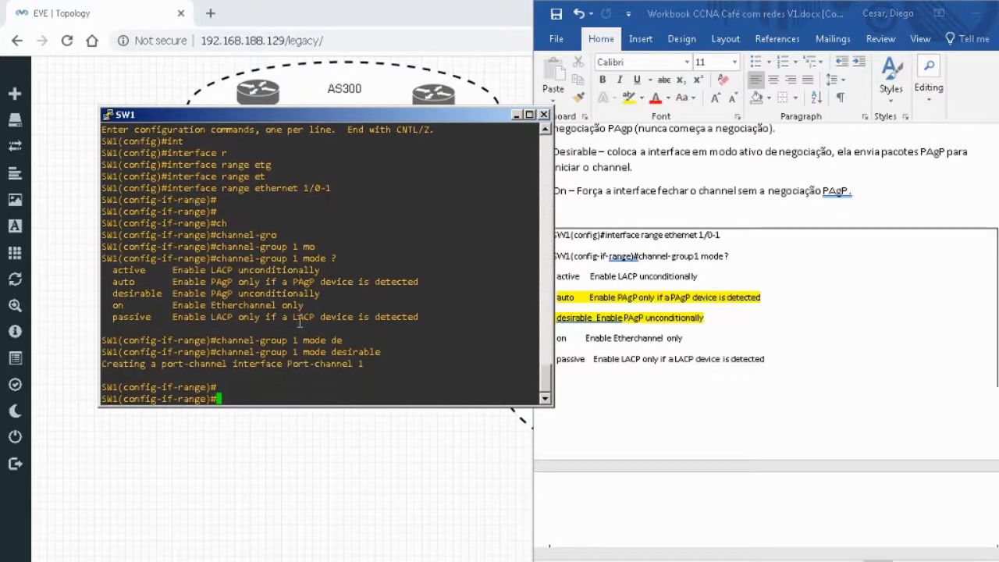
{"action": "type", "text": "end"}
{"action": "key", "text": "Return"}
{"action": "type", "text": "sh run interface"}
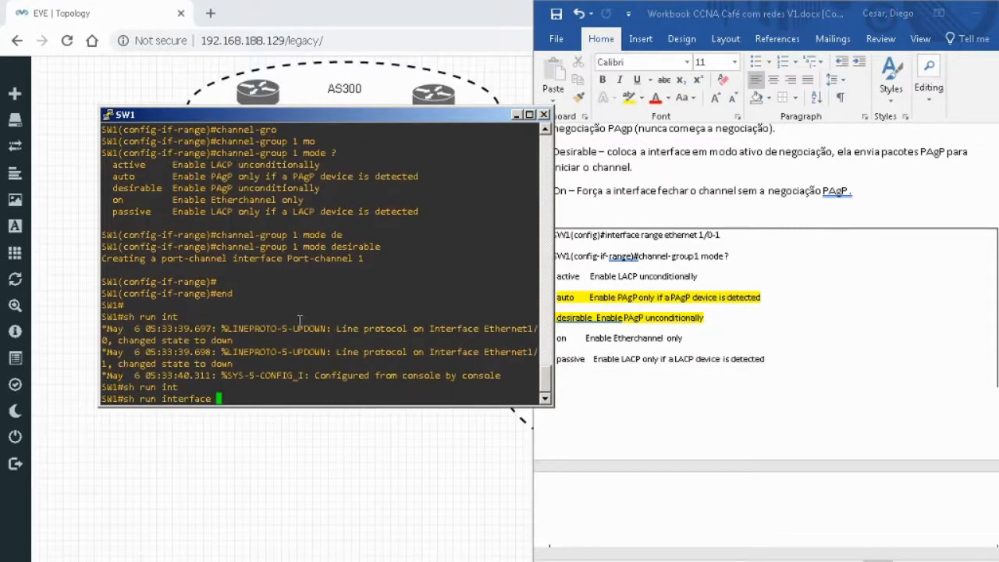
{"action": "key", "text": "Tab"}
{"action": "type", "text": "port"}
{"action": "key", "text": "Tab"}
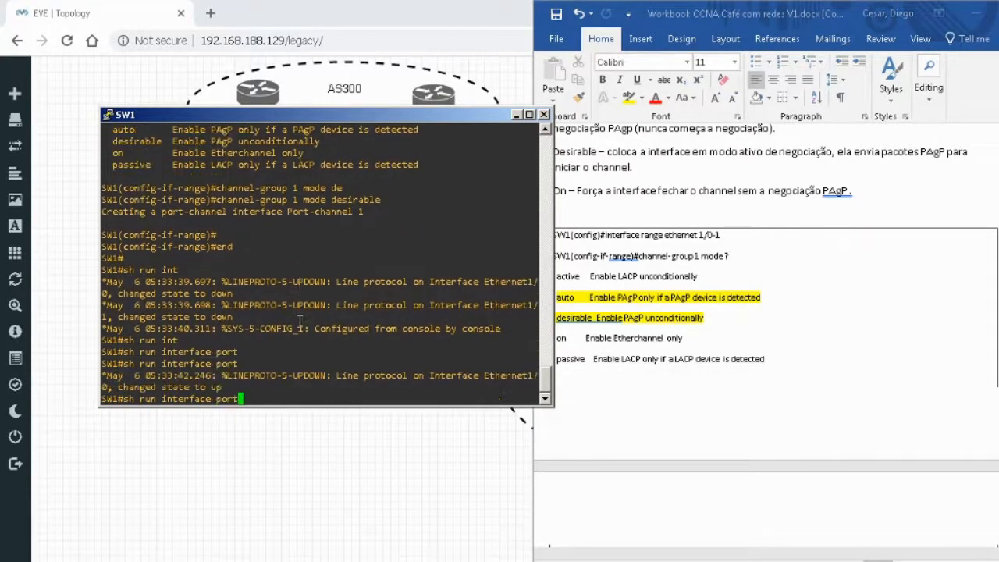
{"action": "type", "text": "-channel 1"}
{"action": "key", "text": "Return"}
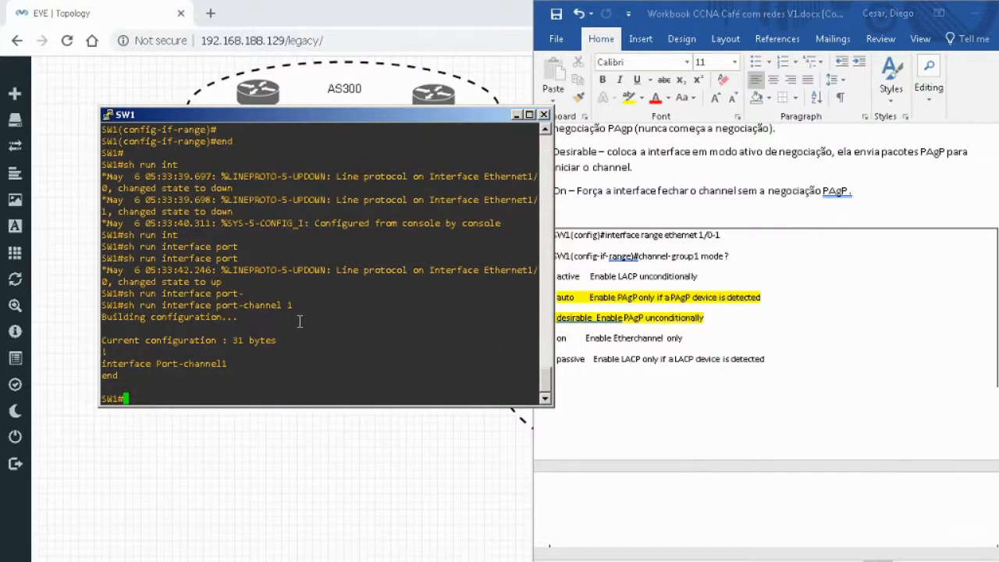
{"action": "key", "text": "Return"}
{"action": "key", "text": "Return"}
List the available options of the show etherchannel command on SW1 with context help.
{"action": "type", "text": "sh "}
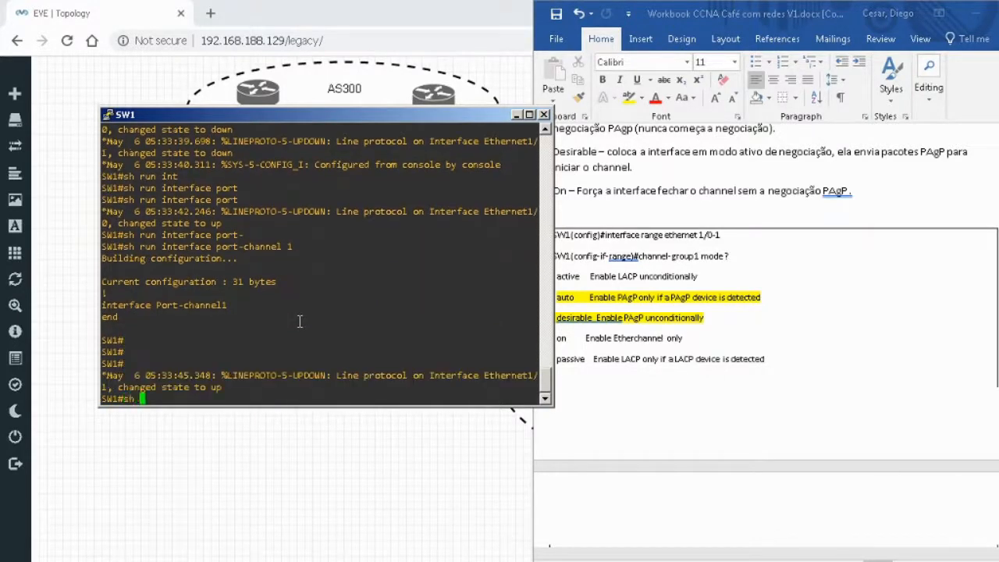
{"action": "type", "text": "port"}
{"action": "key", "text": "Tab"}
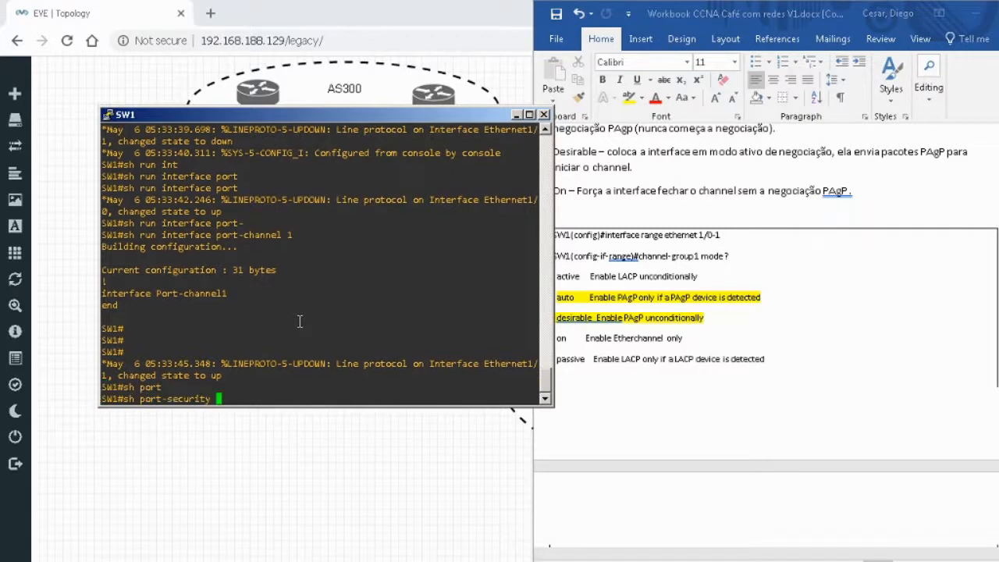
{"action": "key", "text": "BackSpace"}
{"action": "key", "text": "BackSpace"}
{"action": "key", "text": "BackSpace"}
{"action": "key", "text": "BackSpace"}
{"action": "key", "text": "BackSpace"}
{"action": "key", "text": "BackSpace"}
{"action": "key", "text": "BackSpace"}
{"action": "key", "text": "BackSpace"}
{"action": "key", "text": "BackSpace"}
{"action": "key", "text": "BackSpace"}
{"action": "key", "text": "BackSpace"}
{"action": "key", "text": "BackSpace"}
{"action": "key", "text": "BackSpace"}
{"action": "type", "text": "eth"}
{"action": "key", "text": "Tab"}
{"action": "type", "text": "ch"}
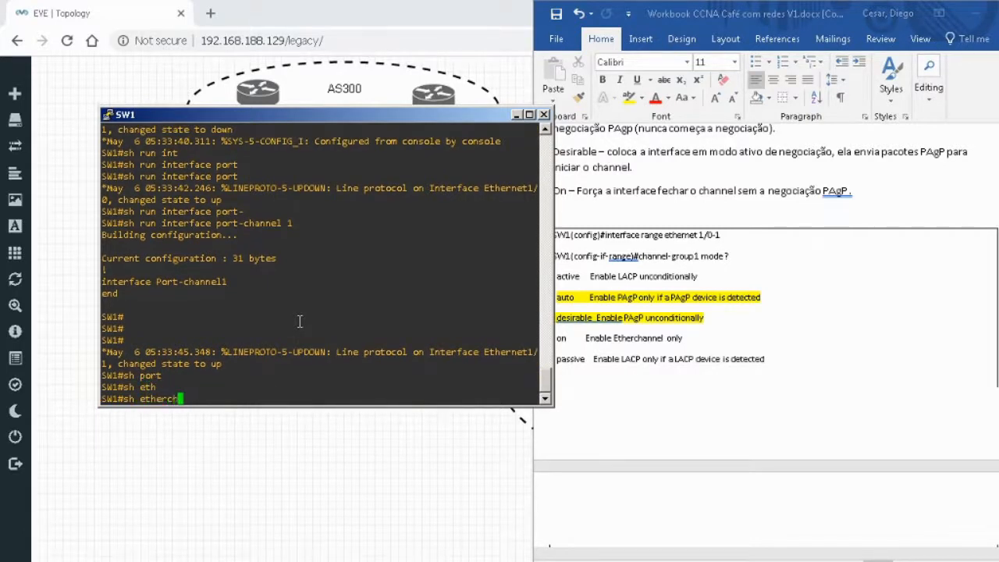
{"action": "key", "text": "Tab"}
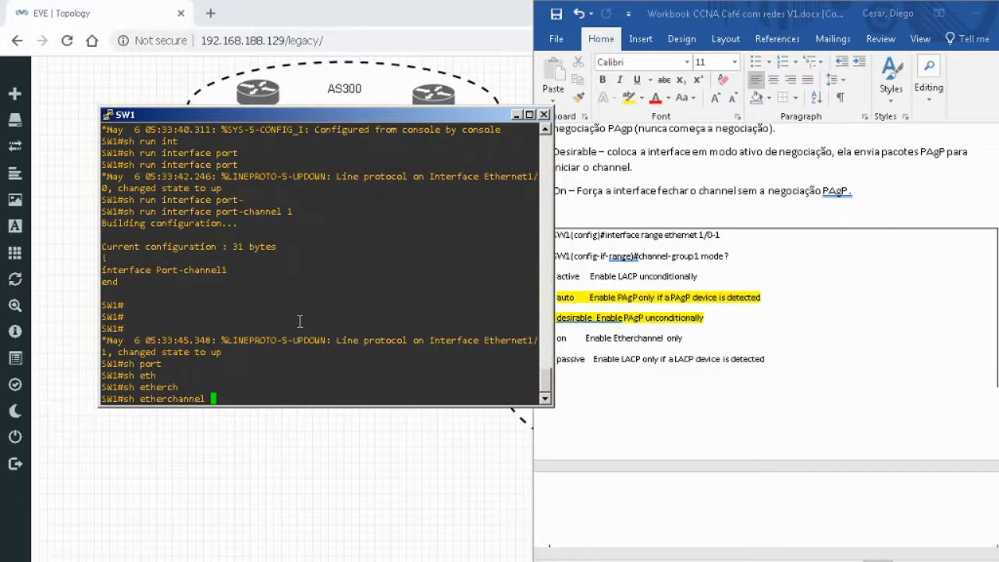
{"action": "type", "text": "?"}
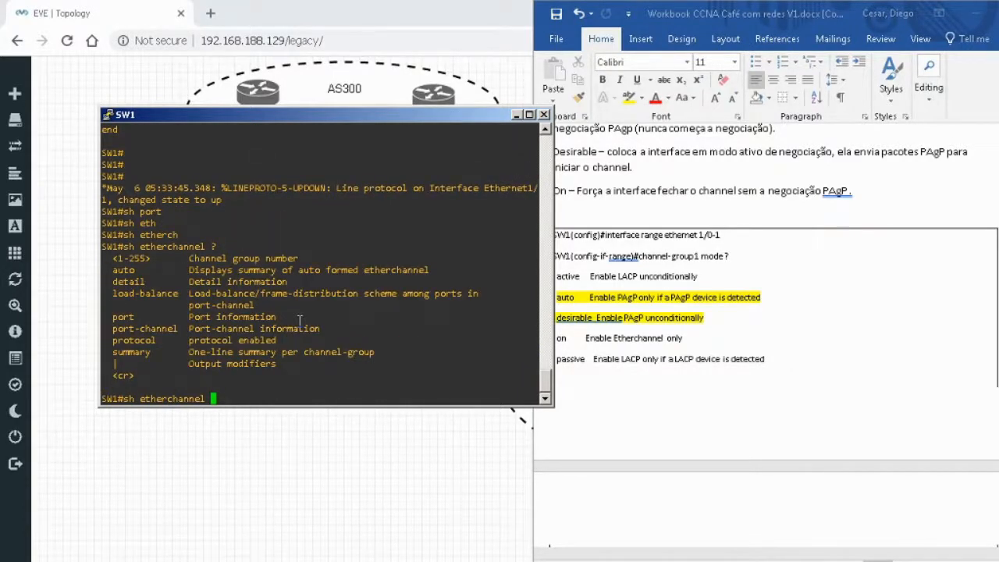
{"action": "type", "text": "1"}
Display the EtherChannel summary on SW1 with show etherchannel summary.
{"action": "key", "text": "Return"}
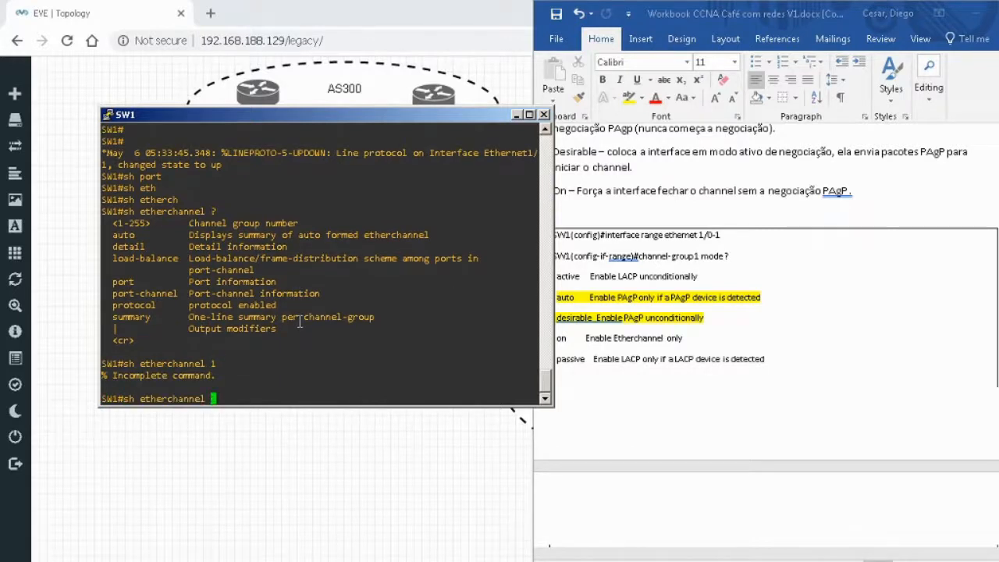
{"action": "type", "text": "su"}
{"action": "key", "text": "Return"}
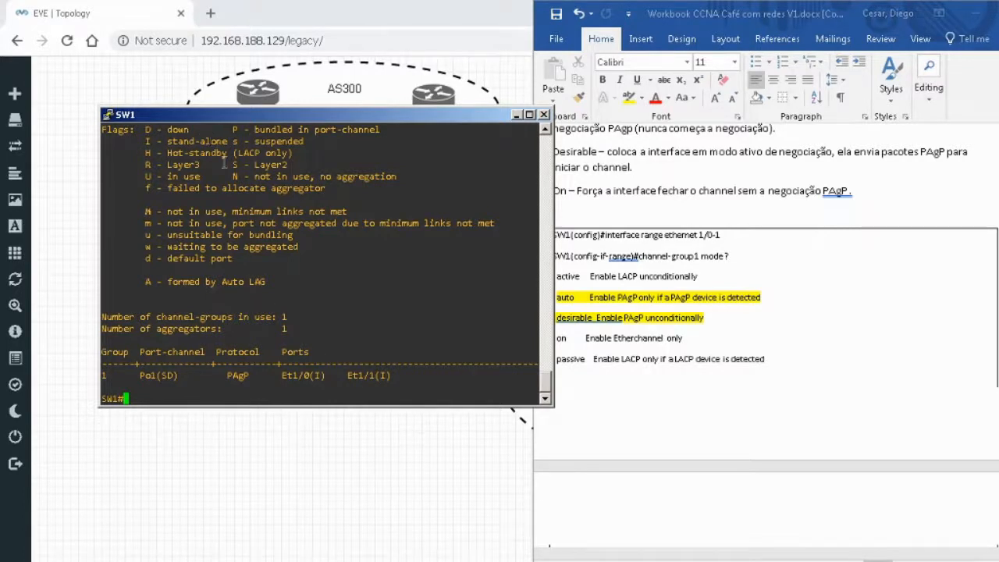
{"action": "key", "text": "Up"}
{"action": "key", "text": "Down"}
{"action": "key", "text": "Return"}
{"action": "key", "text": "Return"}
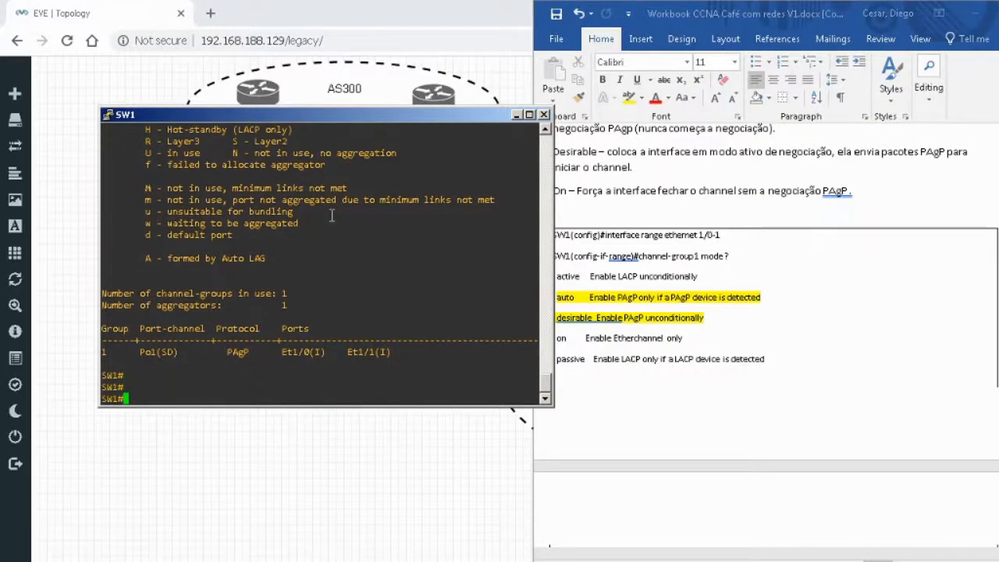
{"action": "key", "text": "Return"}
{"action": "key", "text": "Return"}
{"action": "key", "text": "Return"}
Check the workbook for the interface range and channel-group commands to apply on SW4.
{"action": "left_click", "coordinate": [949, 185]}
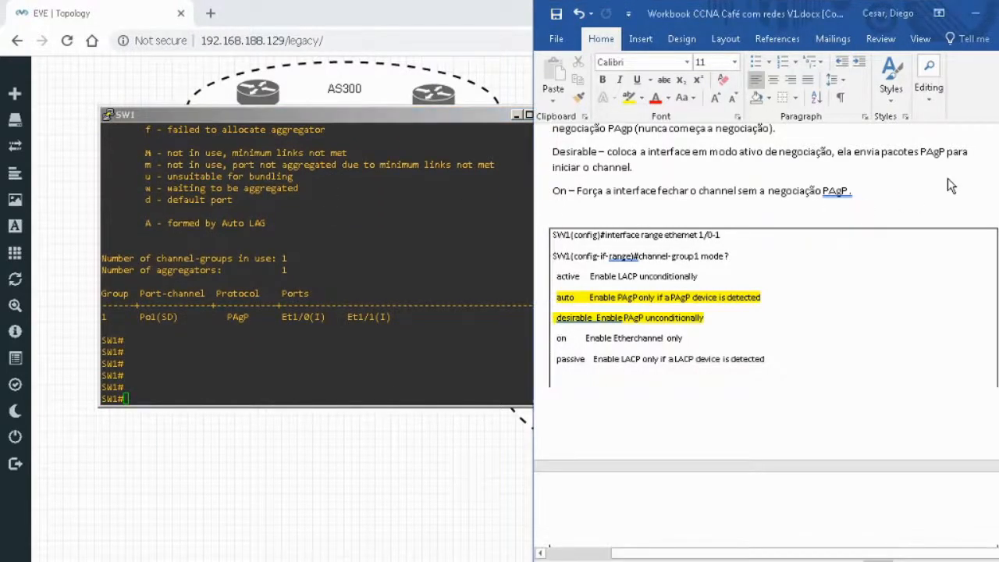
{"action": "scroll", "coordinate": [947, 178], "scroll_direction": "down", "scroll_amount": 10}
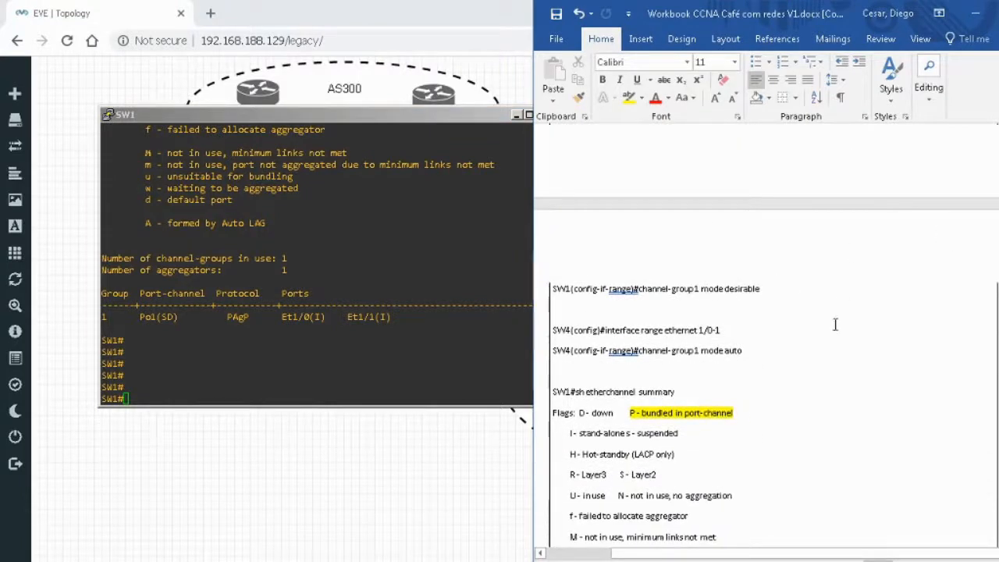
{"action": "left_click", "coordinate": [297, 322]}
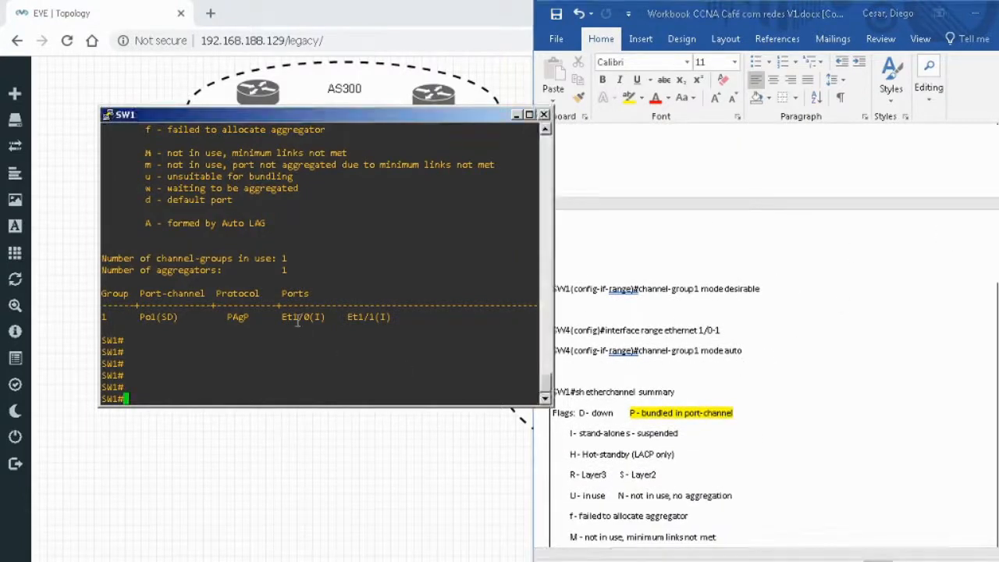
{"action": "key", "text": "Return"}
{"action": "key", "text": "Return"}
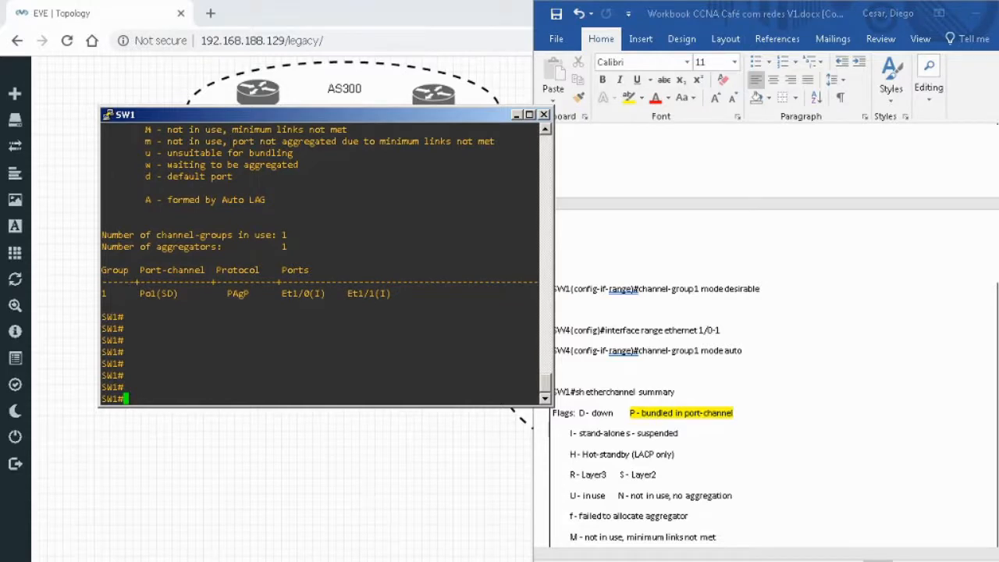
Switch to the SW4 console and enter privileged EXEC mode with the enable password.
{"action": "left_click", "coordinate": [400, 559]}
{"action": "left_click", "coordinate": [374, 552]}
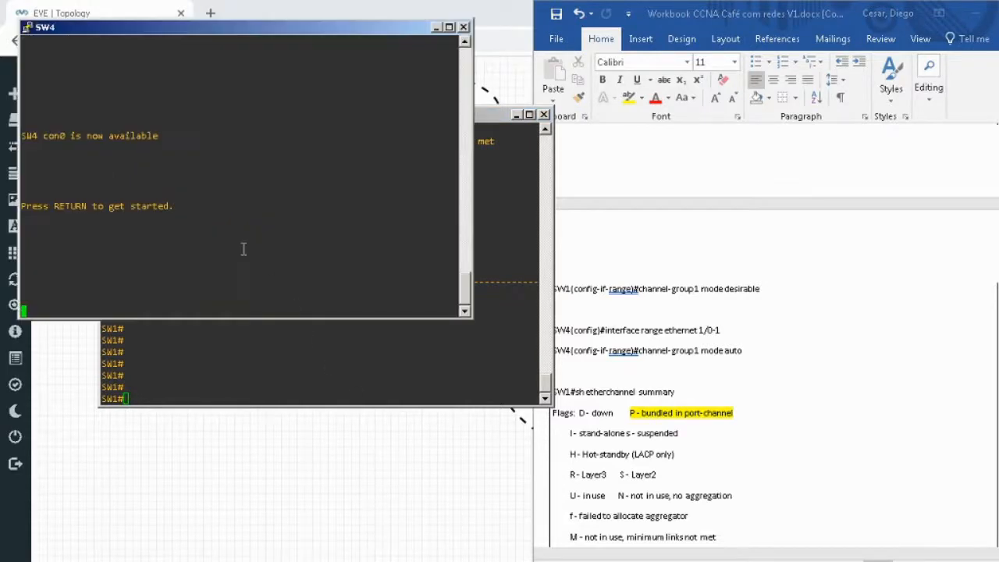
{"action": "key", "text": "Return"}
{"action": "key", "text": "Return"}
{"action": "type", "text": "en"}
{"action": "key", "text": "Return"}
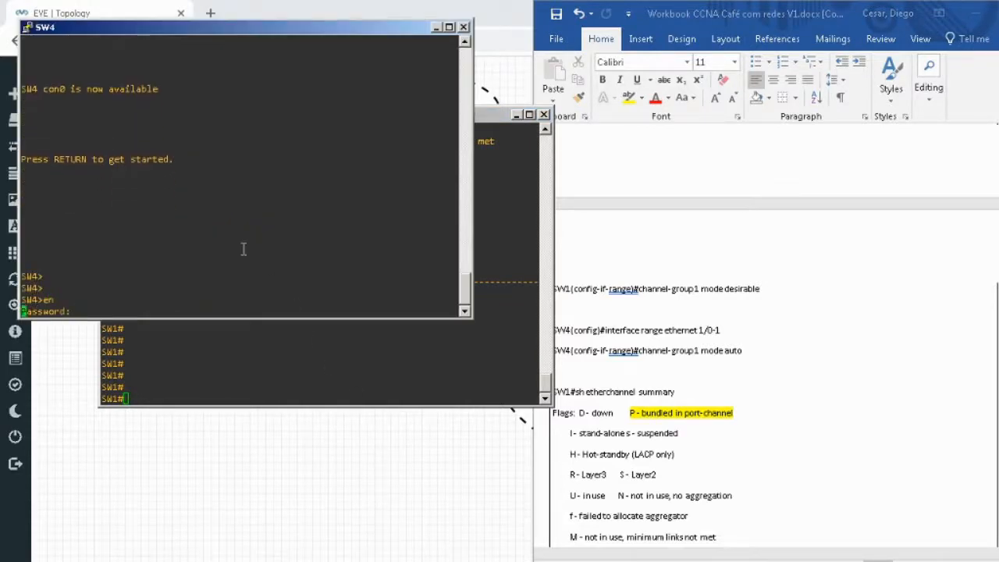
{"action": "key", "text": "Return"}
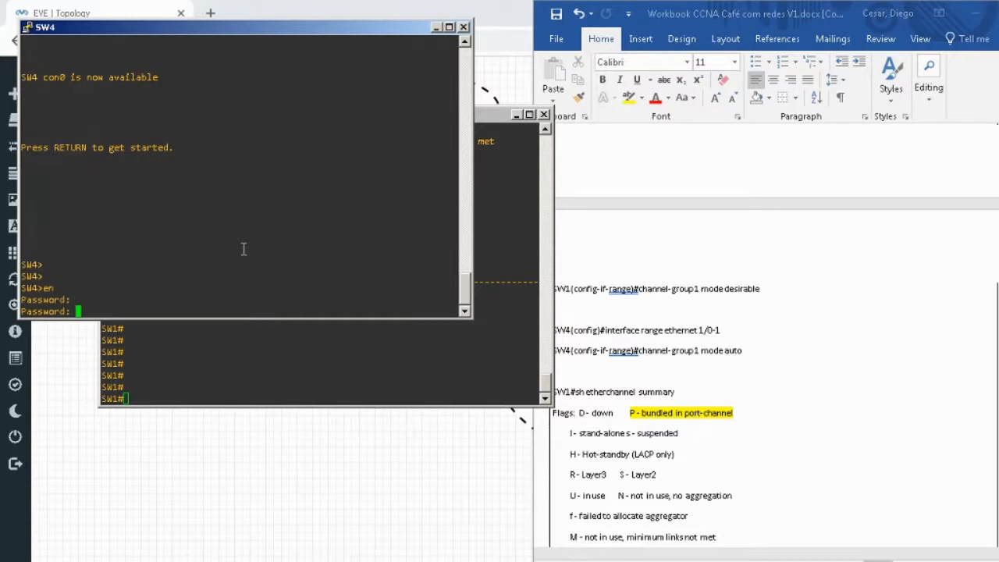
{"action": "key", "text": "Return"}
{"action": "key", "text": "Return"}
List SW4's CDP neighbors to identify the local interfaces that connect to SW1.
{"action": "type", "text": "sh cdp"}
{"action": "key", "text": "Tab"}
{"action": "type", "text": "nei"}
{"action": "key", "text": "Tab"}
{"action": "key", "text": "Return"}
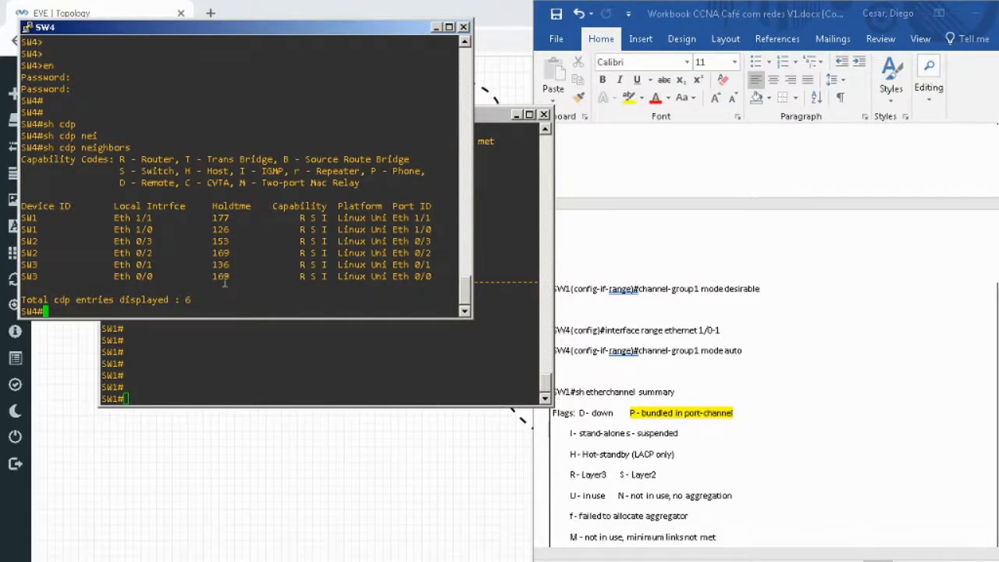
Enter global configuration mode on SW4 and select the interface range ethernet 1/0-1.
{"action": "type", "text": "conf t"}
{"action": "key", "text": "Return"}
{"action": "type", "text": "int"}
{"action": "key", "text": "Tab"}
{"action": "type", "text": "r"}
{"action": "key", "text": "Tab"}
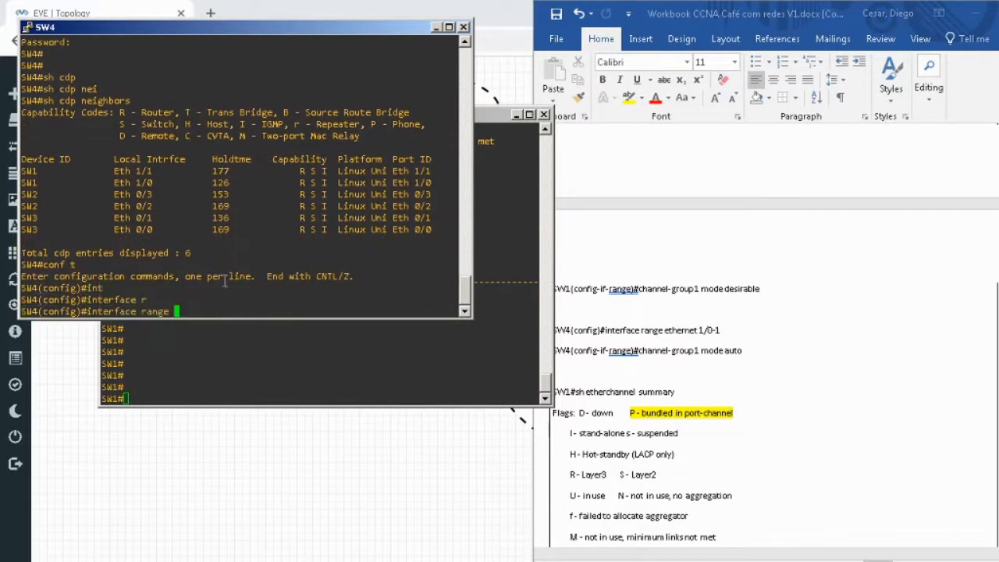
{"action": "type", "text": "eth"}
{"action": "key", "text": "Tab"}
{"action": "type", "text": "1/0-1"}
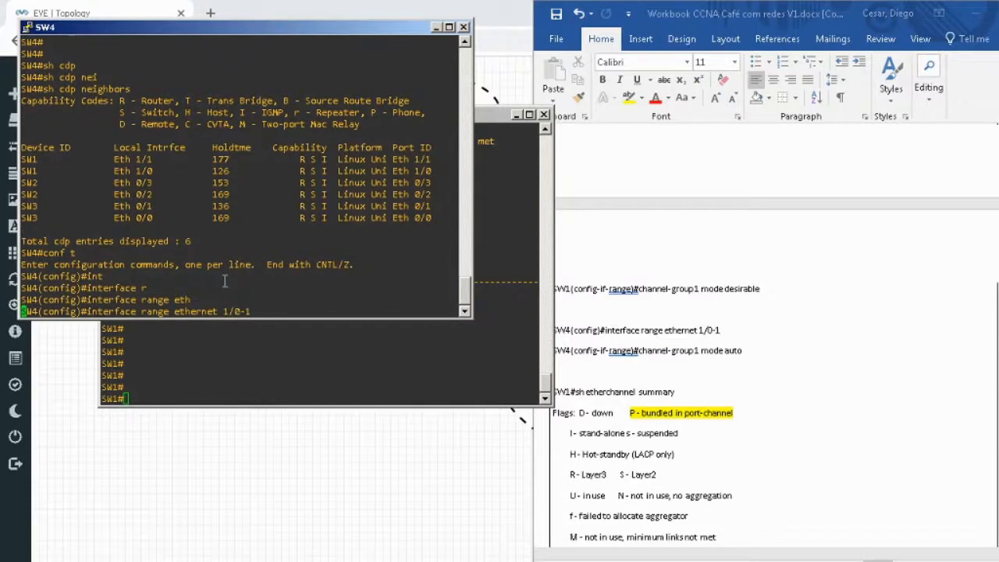
{"action": "key", "text": "Return"}
{"action": "key", "text": "Return"}
Assign SW4's interface range to channel-group 1 in mode auto and leave configuration mode.
{"action": "type", "text": "cha"}
{"action": "key", "text": "Tab"}
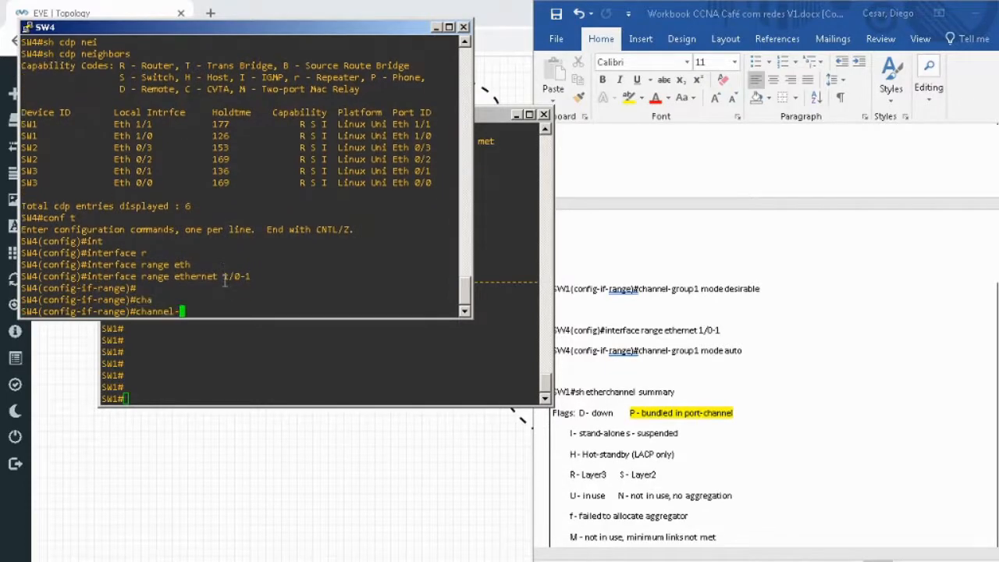
{"action": "type", "text": "g"}
{"action": "key", "text": "Tab"}
{"action": "type", "text": "1 mo"}
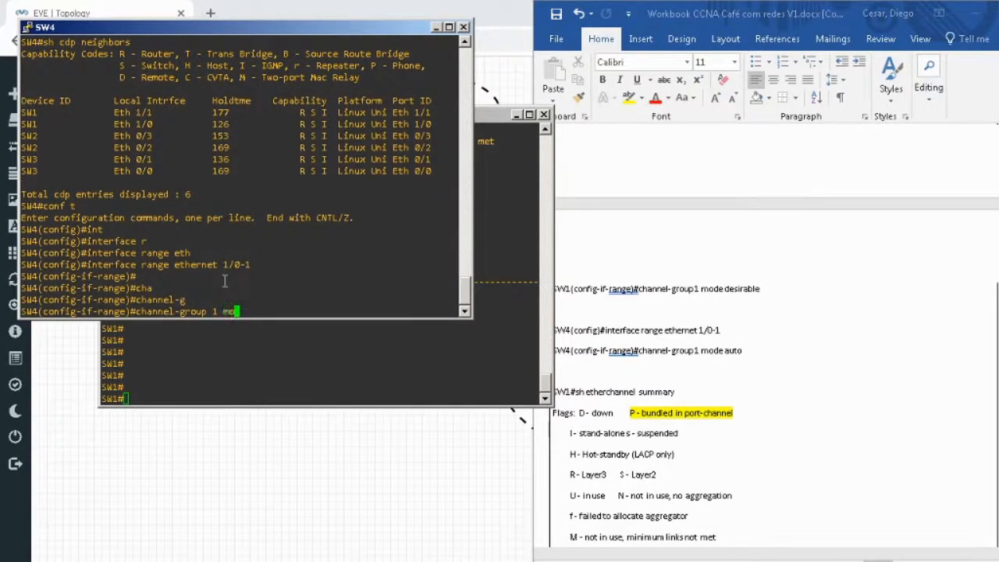
{"action": "type", "text": "d"}
{"action": "key", "text": "Tab"}
{"action": "type", "text": "au"}
{"action": "key", "text": "Tab"}
{"action": "key", "text": "Return"}
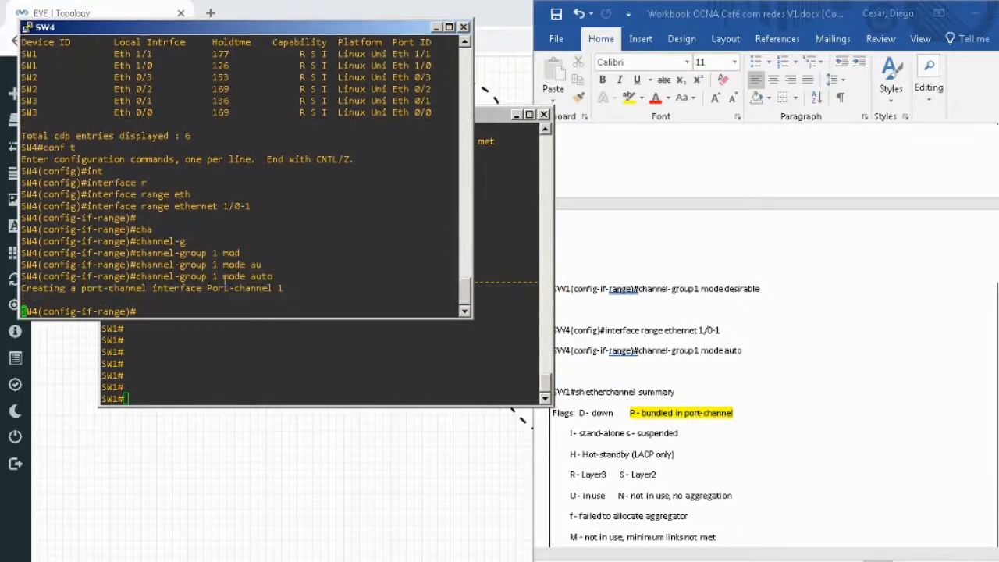
{"action": "key", "text": "Return"}
{"action": "key", "text": "Return"}
{"action": "type", "text": "end"}
{"action": "key", "text": "Return"}
{"action": "key", "text": "Return"}
{"action": "key", "text": "Return"}
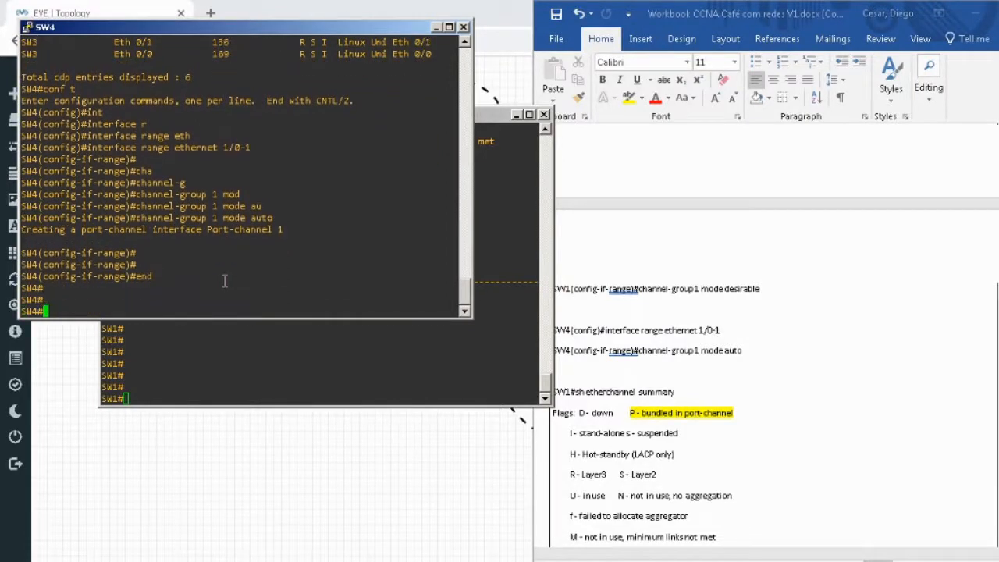
Display the EtherChannel summary on SW4 and look up the port status flags in its legend.
{"action": "type", "text": "sh et"}
{"action": "key", "text": "Tab"}
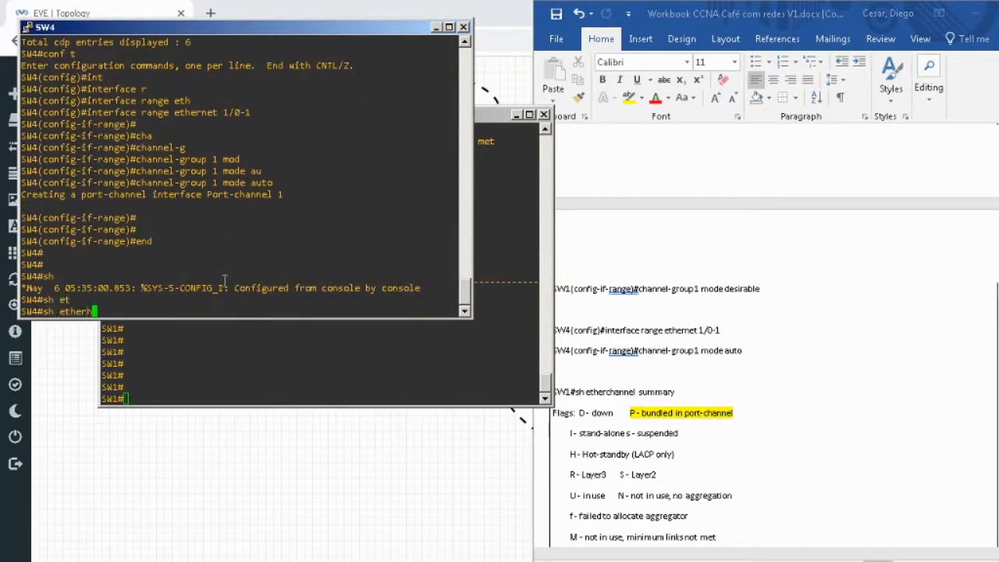
{"action": "type", "text": "her"}
{"action": "key", "text": "Tab"}
{"action": "type", "text": "ch"}
{"action": "key", "text": "Tab"}
{"action": "type", "text": "su"}
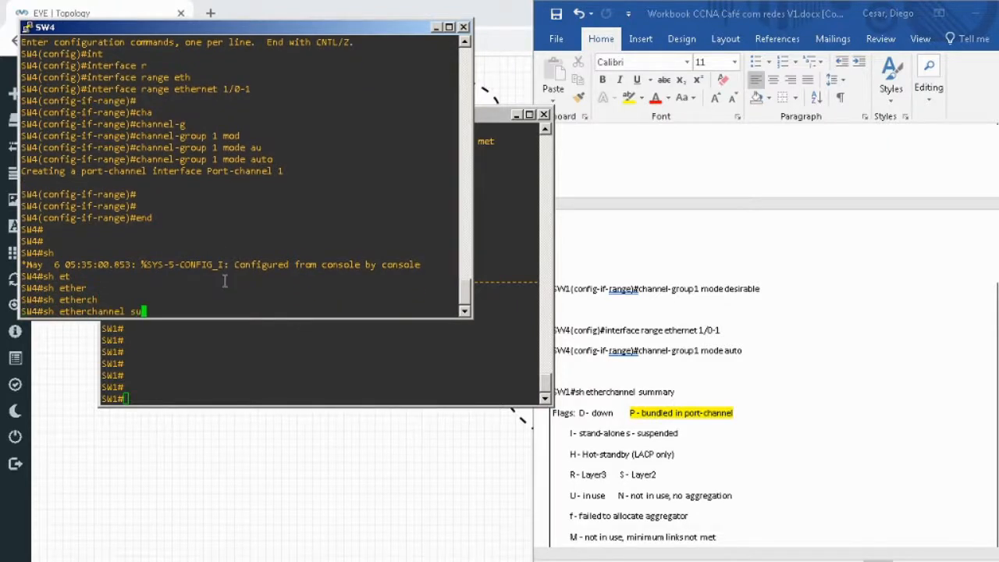
{"action": "key", "text": "Return"}
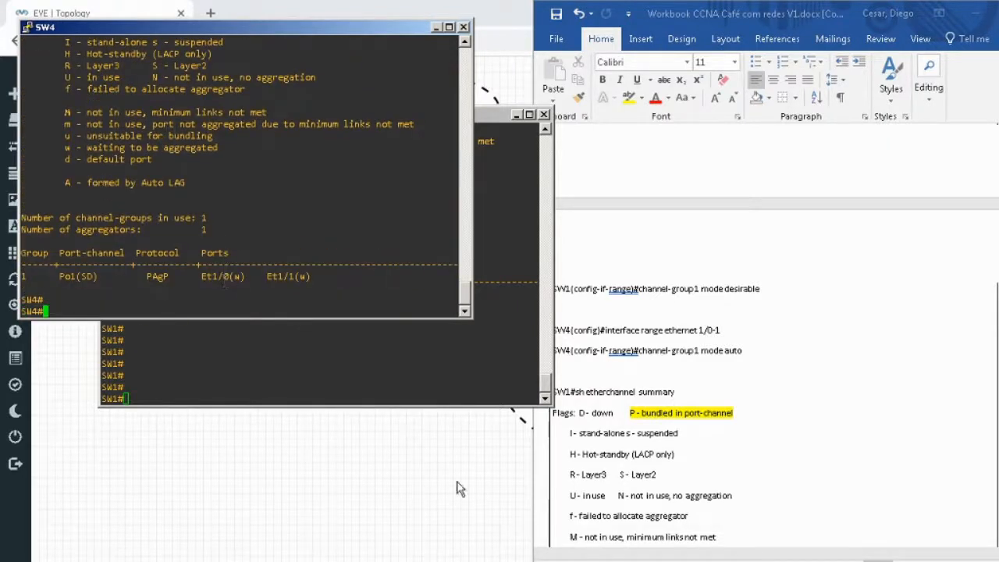
{"action": "scroll", "coordinate": [317, 169], "scroll_direction": "up", "scroll_amount": 4}
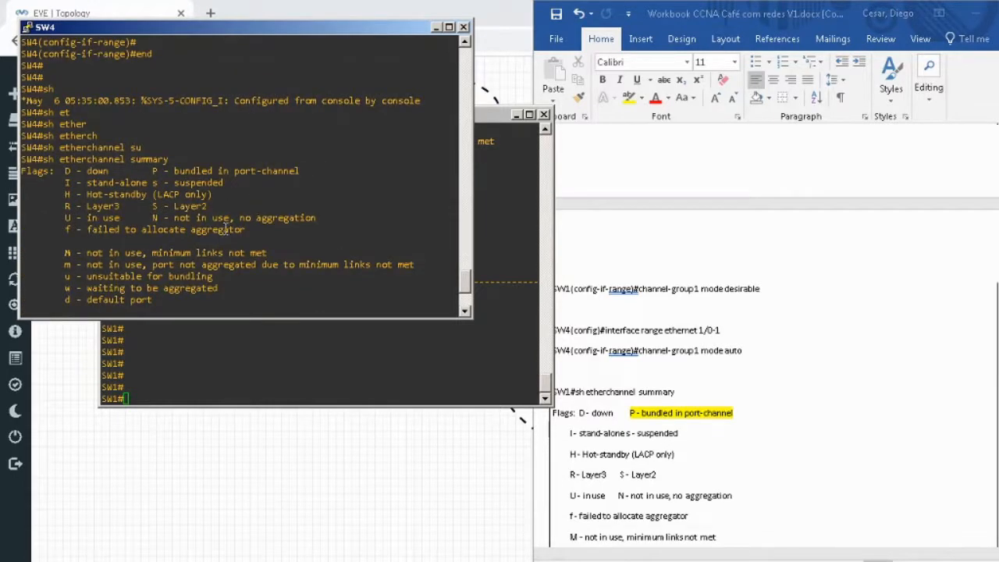
{"action": "scroll", "coordinate": [266, 260], "scroll_direction": "down", "scroll_amount": 4}
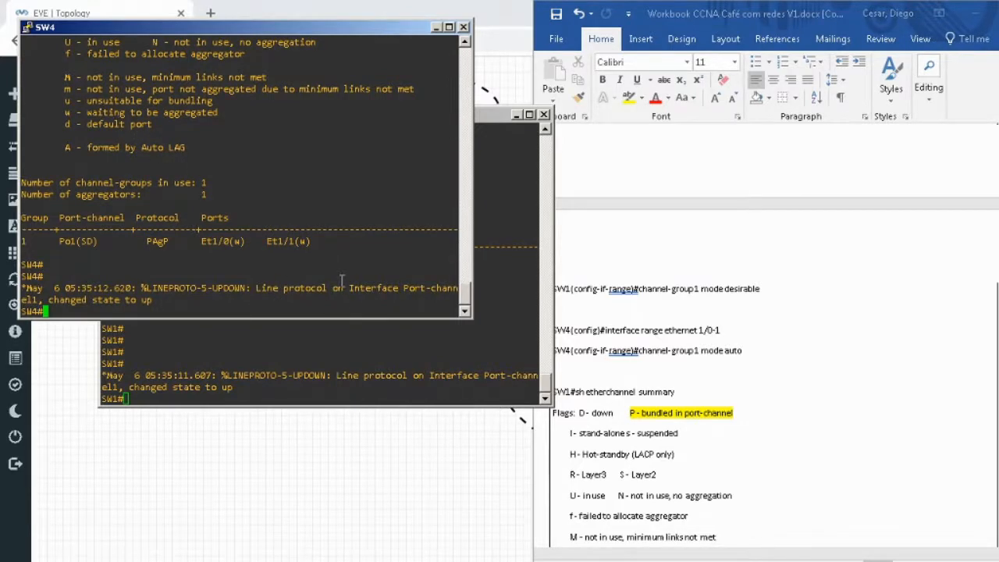
Run show etherchannel summary again on SW4 to recheck the state of port-channel 1.
{"action": "key", "text": "Return"}
{"action": "key", "text": "Return"}
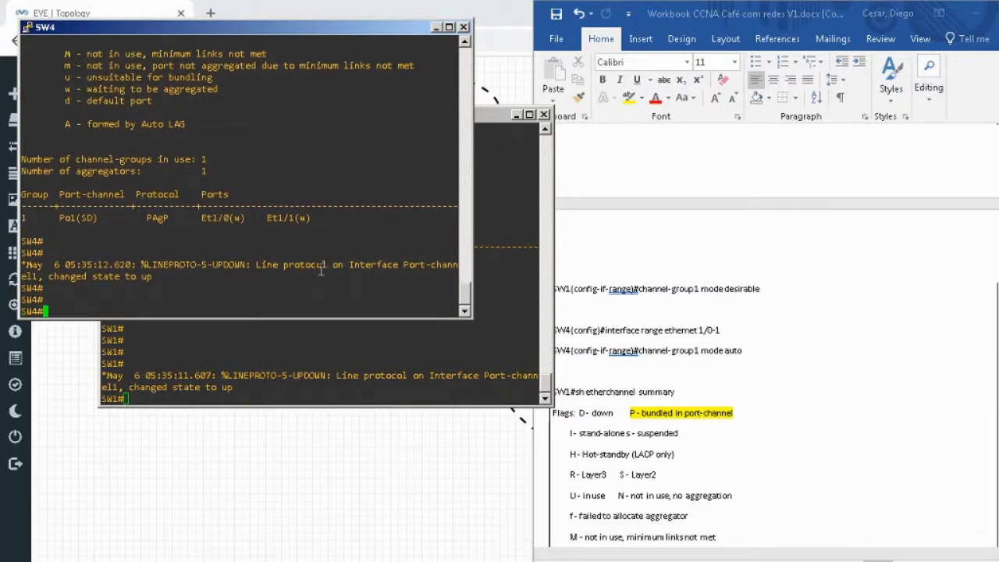
{"action": "type", "text": "sh etherchannel summary"}
{"action": "key", "text": "Return"}
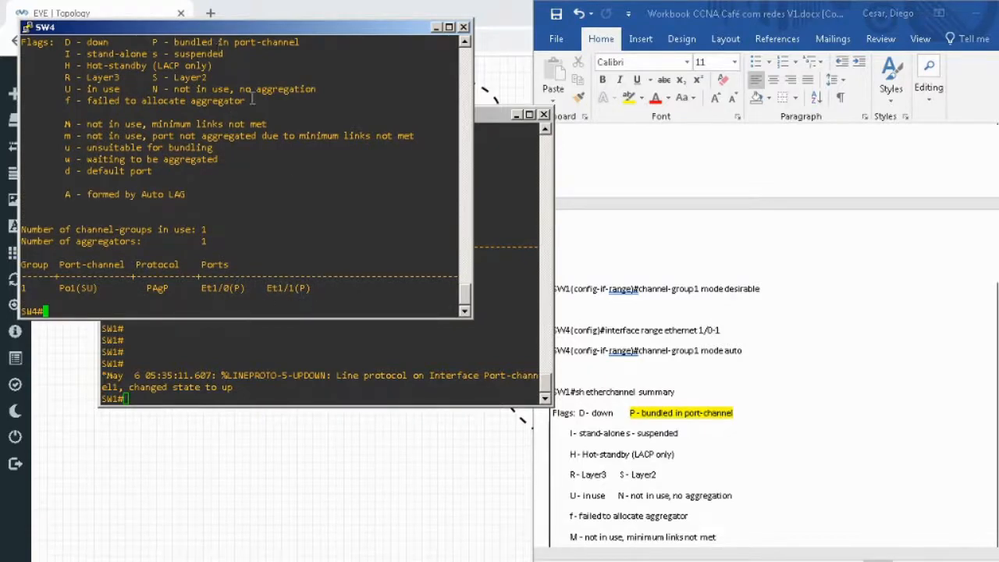
Recheck the EtherChannel summary on SW1 and compare it with the expected output in the workbook.
{"action": "left_click", "coordinate": [285, 370]}
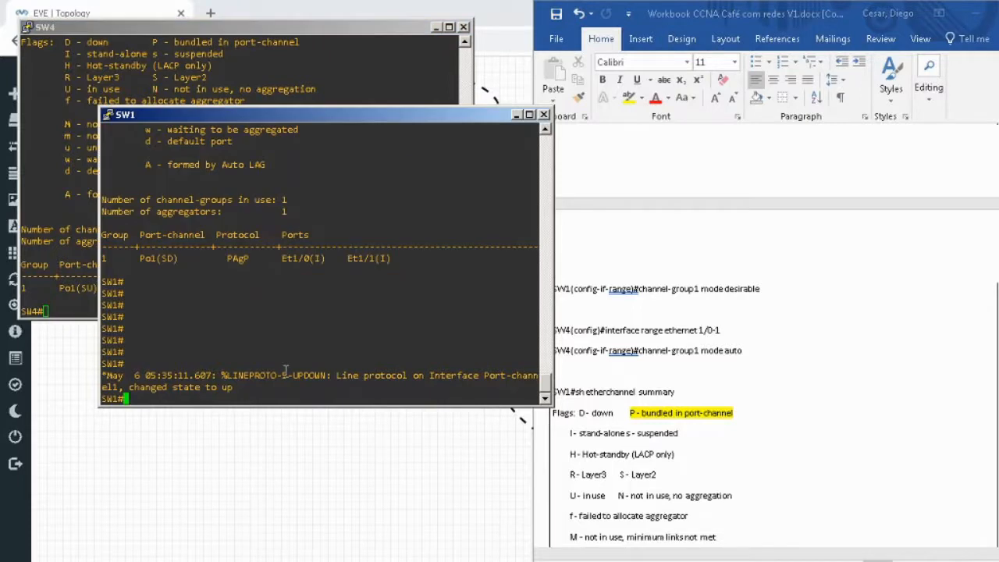
{"action": "key", "text": "Up"}
{"action": "key", "text": "Return"}
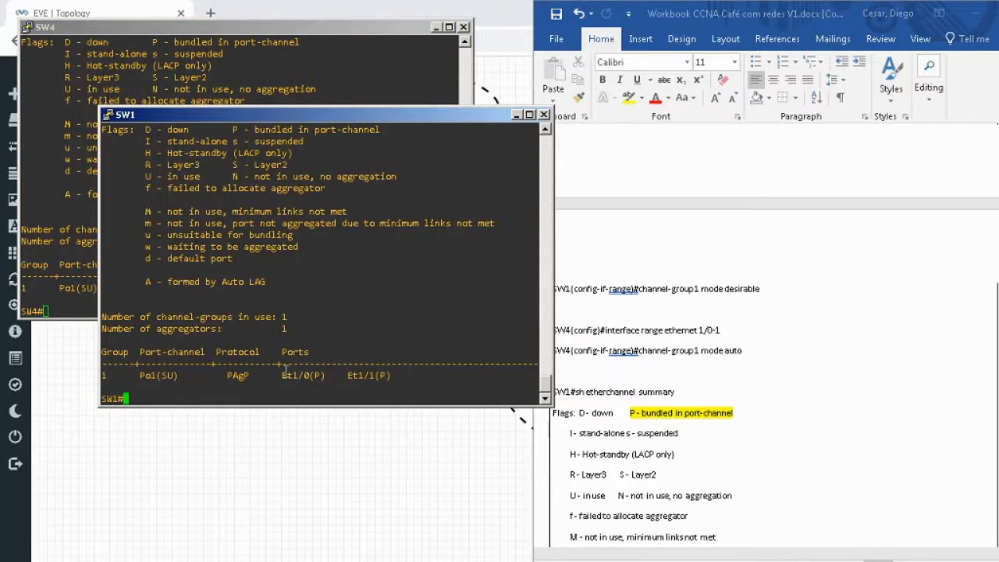
{"action": "left_click", "coordinate": [884, 374]}
{"action": "scroll", "coordinate": [915, 362], "scroll_direction": "down", "scroll_amount": 3}
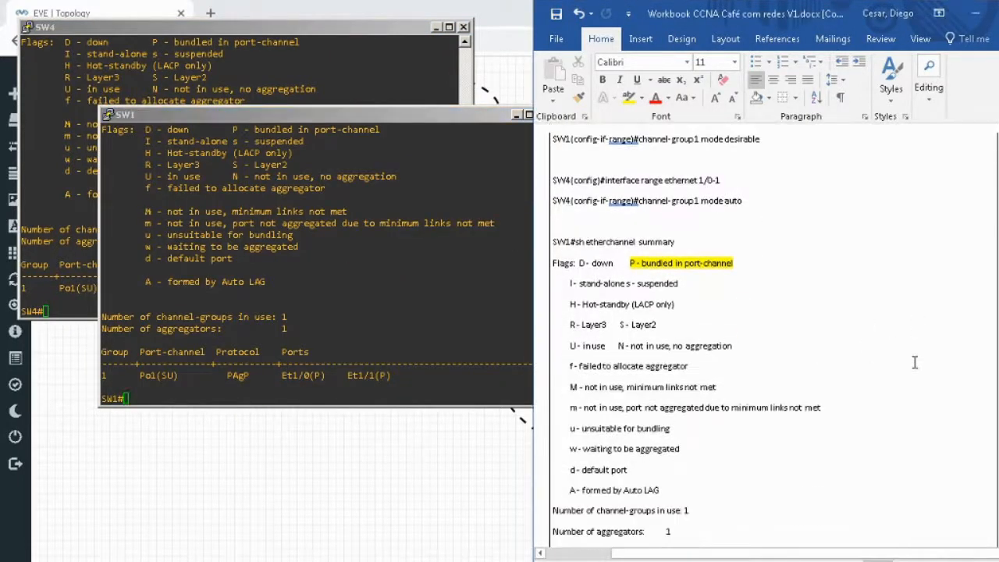
{"action": "scroll", "coordinate": [915, 362], "scroll_direction": "down", "scroll_amount": 2}
{"action": "left_click", "coordinate": [312, 288]}
{"action": "key", "text": "Return"}
{"action": "key", "text": "Return"}
{"action": "key", "text": "Return"}
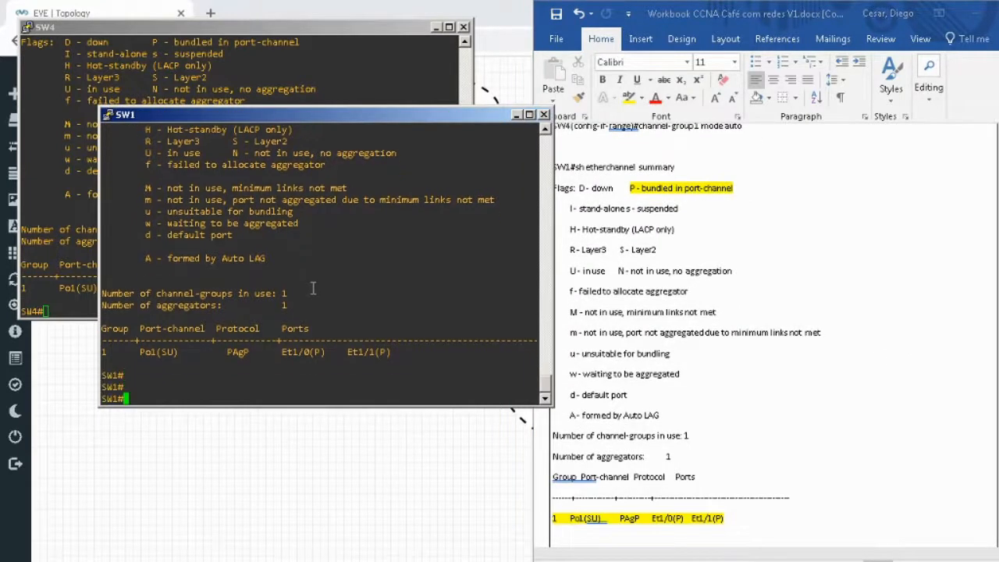
{"action": "type", "text": "sh run int"}
{"action": "key", "text": "Tab"}
{"action": "type", "text": "et"}
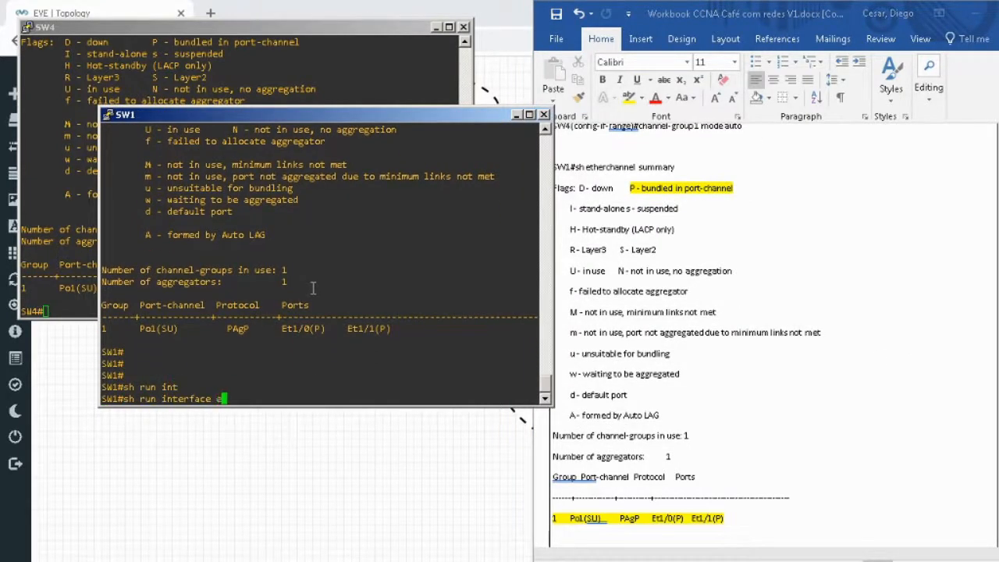
{"action": "key", "text": "BackSpace"}
{"action": "key", "text": "BackSpace"}
{"action": "key", "text": "BackSpace"}
{"action": "key", "text": "BackSpace"}
{"action": "key", "text": "BackSpace"}
{"action": "key", "text": "BackSpace"}
{"action": "key", "text": "BackSpace"}
{"action": "key", "text": "BackSpace"}
{"action": "key", "text": "BackSpace"}
{"action": "key", "text": "BackSpace"}
{"action": "key", "text": "BackSpace"}
{"action": "key", "text": "BackSpace"}
{"action": "key", "text": "BackSpace"}
{"action": "key", "text": "BackSpace"}
{"action": "key", "text": "BackSpace"}
{"action": "key", "text": "BackSpace"}
{"action": "key", "text": "BackSpace"}
{"action": "key", "text": "BackSpace"}
{"action": "key", "text": "BackSpace"}
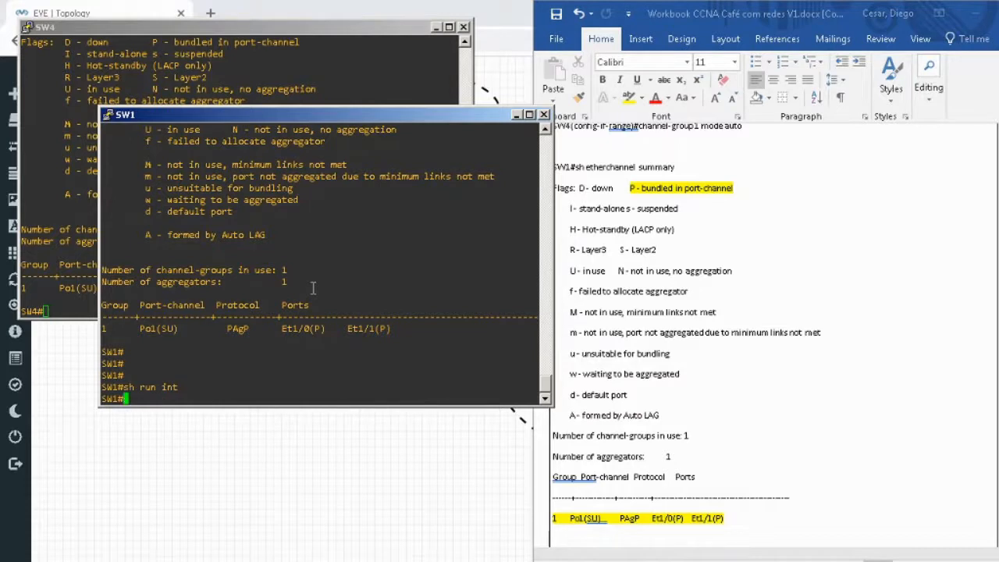
{"action": "left_click", "coordinate": [902, 301]}
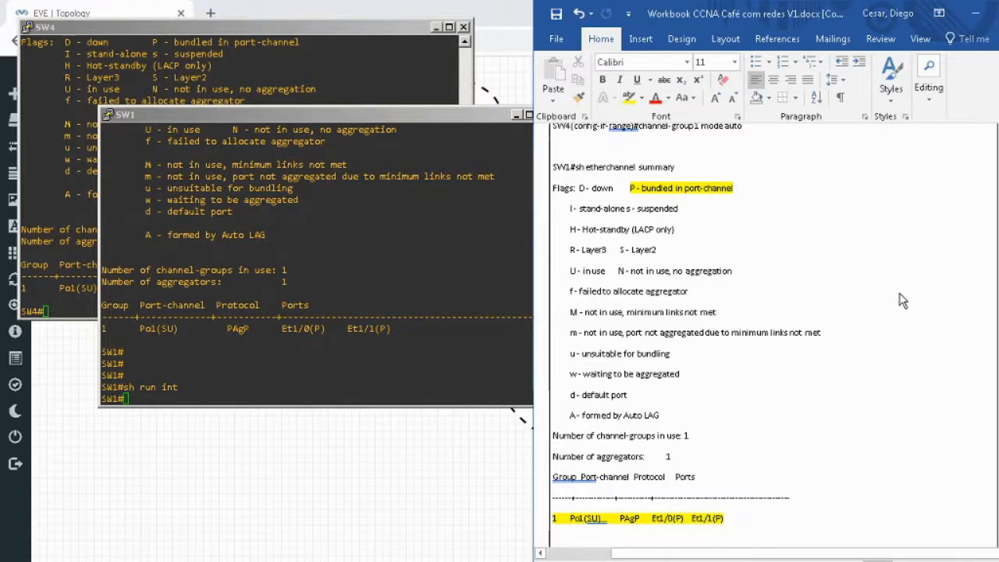
Display the running configuration of interface ethernet 1/0 on SW1.
{"action": "left_click", "coordinate": [347, 279]}
{"action": "type", "text": "sh run itn"}
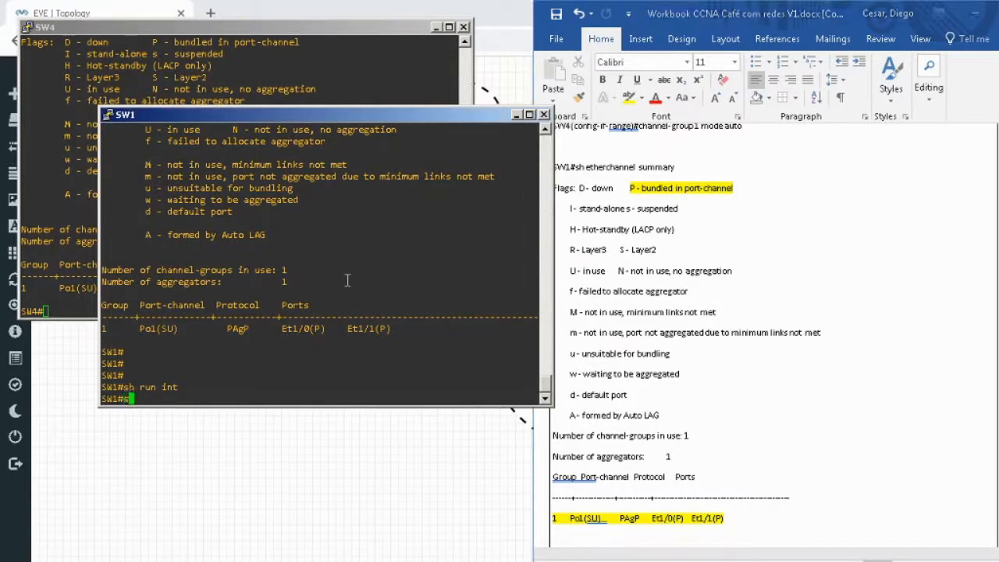
{"action": "key", "text": "Tab"}
{"action": "type", "text": "eth"}
{"action": "key", "text": "Tab"}
{"action": "key", "text": "BackSpace"}
{"action": "key", "text": "BackSpace"}
{"action": "key", "text": "BackSpace"}
{"action": "key", "text": "BackSpace"}
{"action": "key", "text": "BackSpace"}
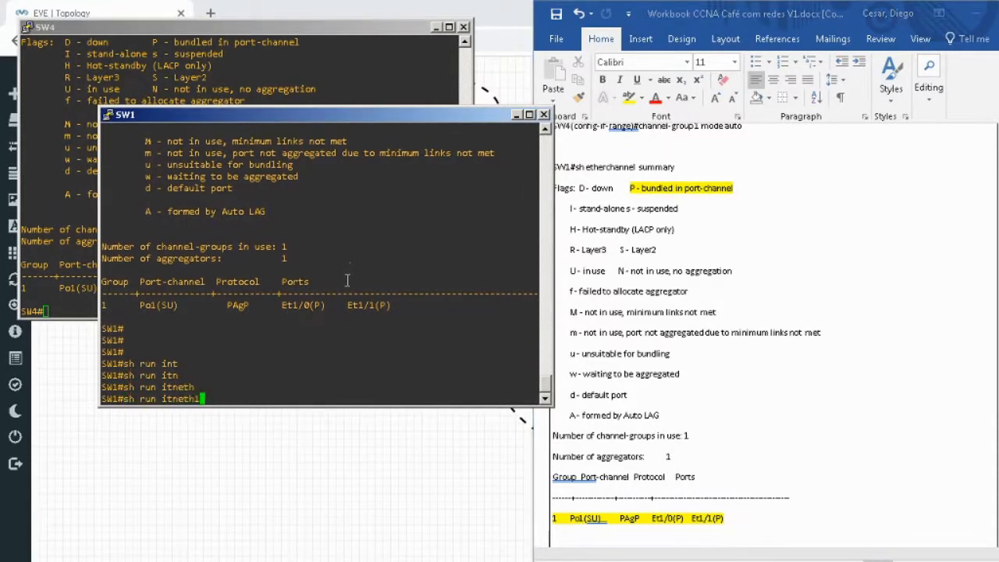
{"action": "type", "text": "nt"}
{"action": "key", "text": "Tab"}
{"action": "type", "text": "eth"}
{"action": "key", "text": "Tab"}
{"action": "type", "text": "1/0/"}
{"action": "key", "text": "Return"}
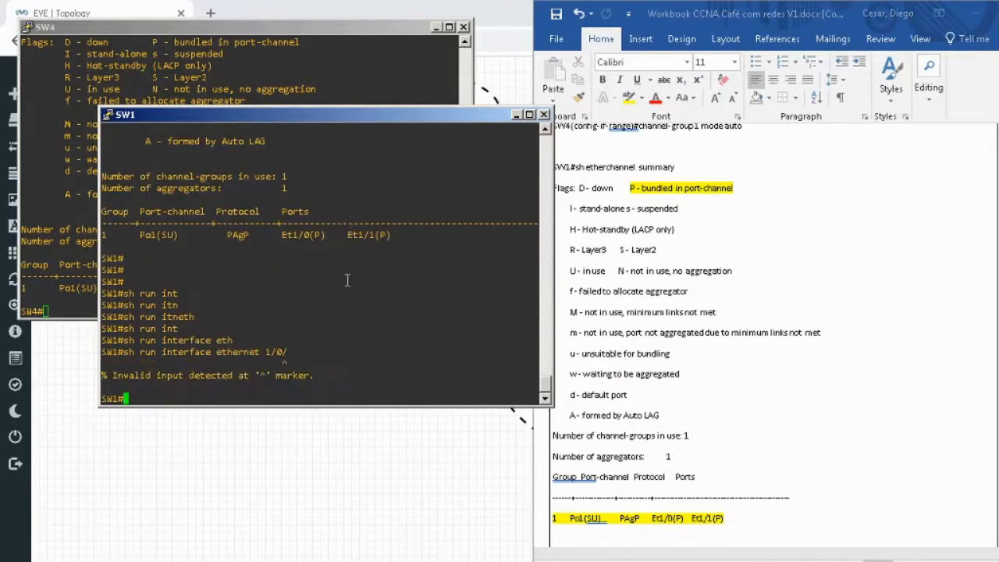
{"action": "key", "text": "Up"}
{"action": "key", "text": "BackSpace"}
{"action": "key", "text": "Return"}
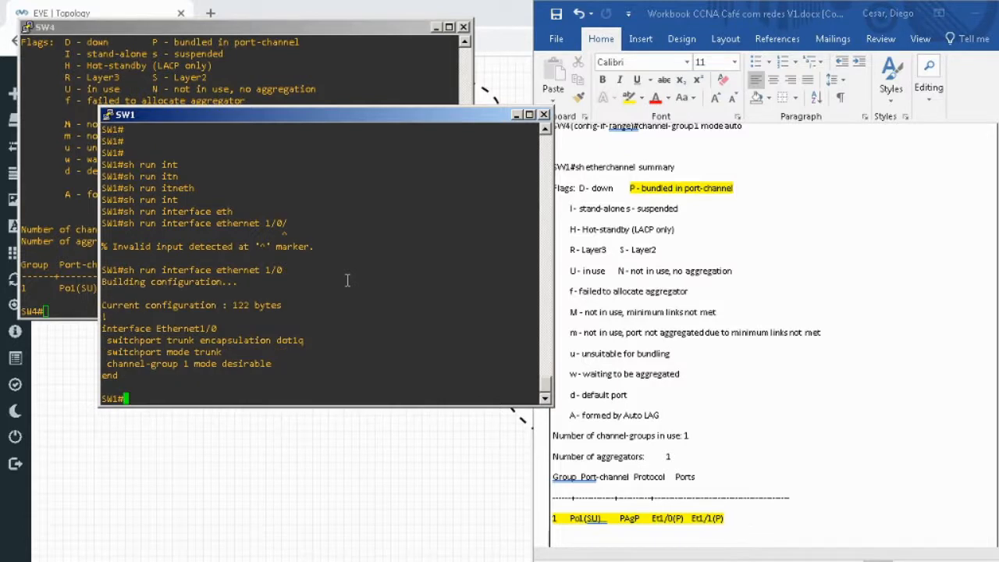
Display the running configuration of interface ethernet 1/1 on SW1.
{"action": "key", "text": "Up"}
{"action": "key", "text": "Left"}
{"action": "type", "text": "1"}
{"action": "key", "text": "Return"}
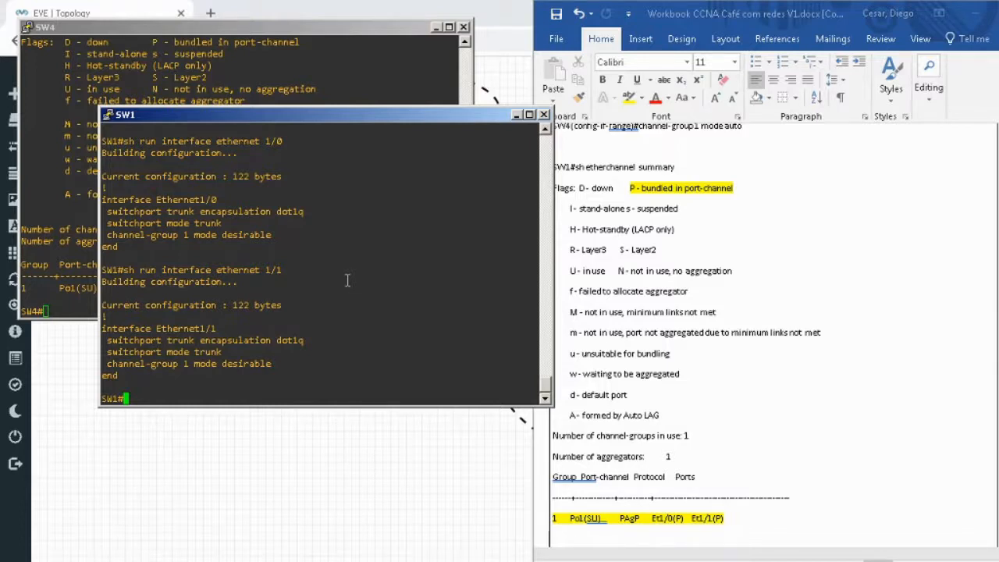
Read the expected SW4 EtherChannel summary in the workbook and the following section on the LACP modes Passive, Active and On.
{"action": "left_click", "coordinate": [830, 284]}
{"action": "scroll", "coordinate": [927, 309], "scroll_direction": "down", "scroll_amount": 3}
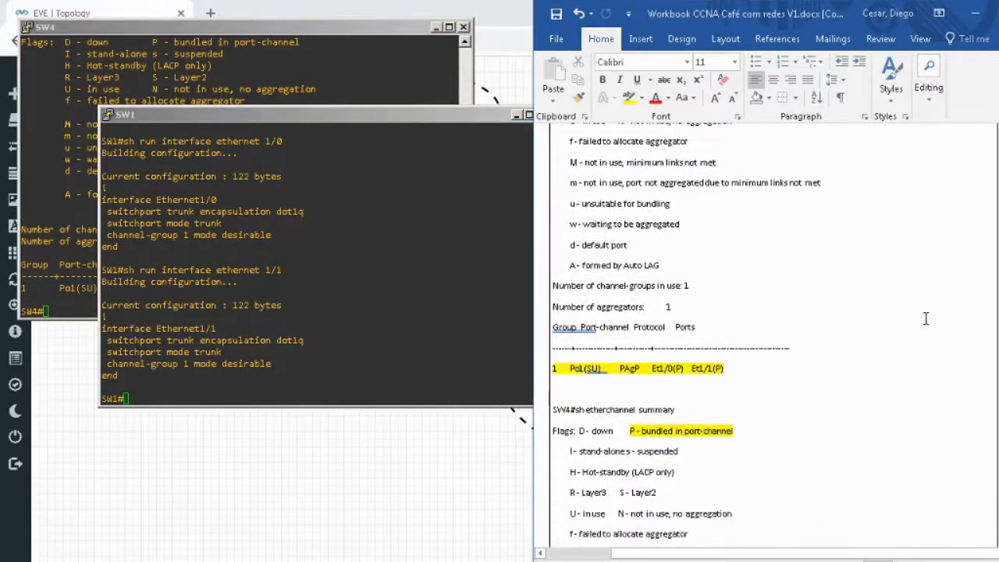
{"action": "scroll", "coordinate": [836, 327], "scroll_direction": "down", "scroll_amount": 2}
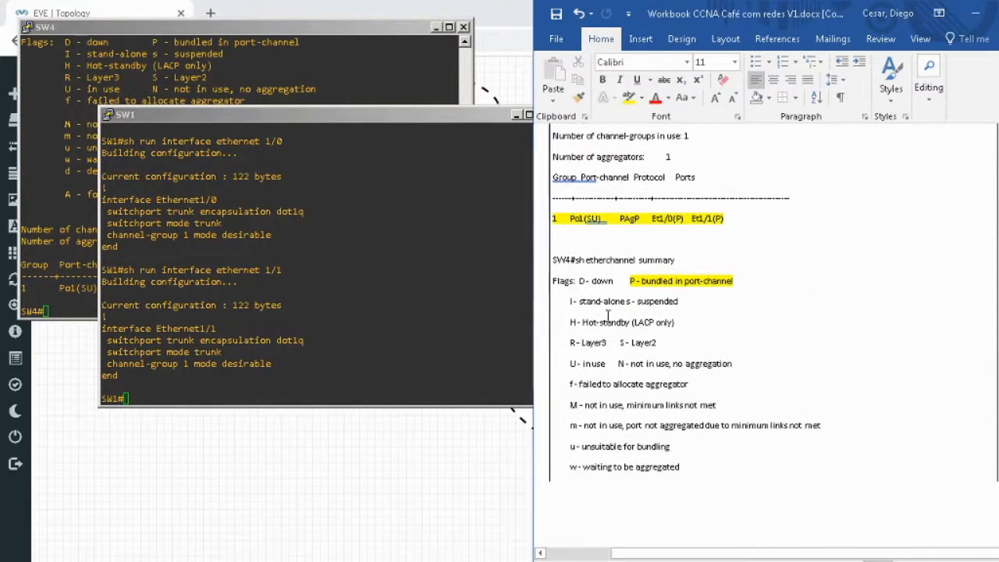
{"action": "scroll", "coordinate": [767, 289], "scroll_direction": "down", "scroll_amount": 2}
{"action": "scroll", "coordinate": [771, 303], "scroll_direction": "up", "scroll_amount": 2}
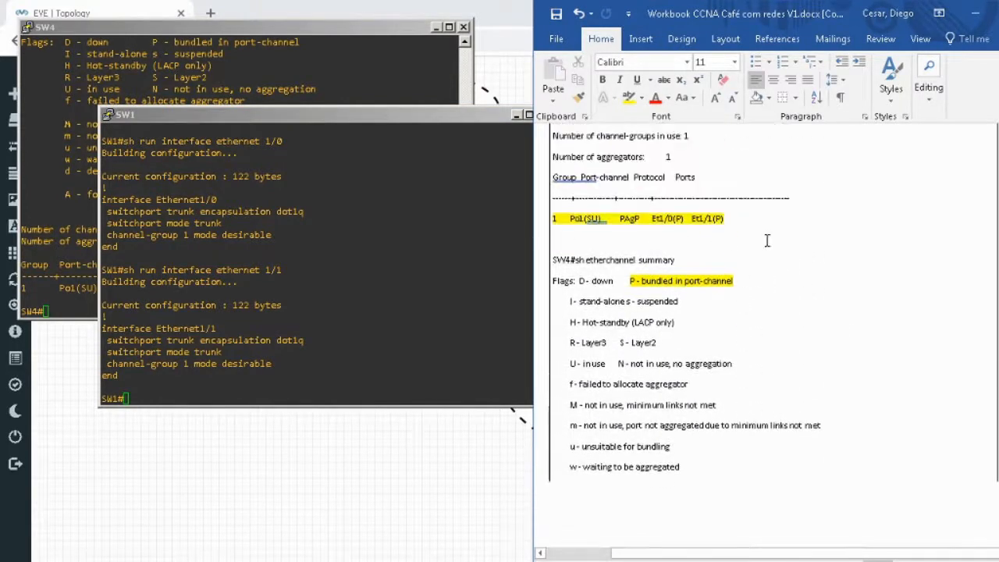
{"action": "scroll", "coordinate": [734, 304], "scroll_direction": "down", "scroll_amount": 5}
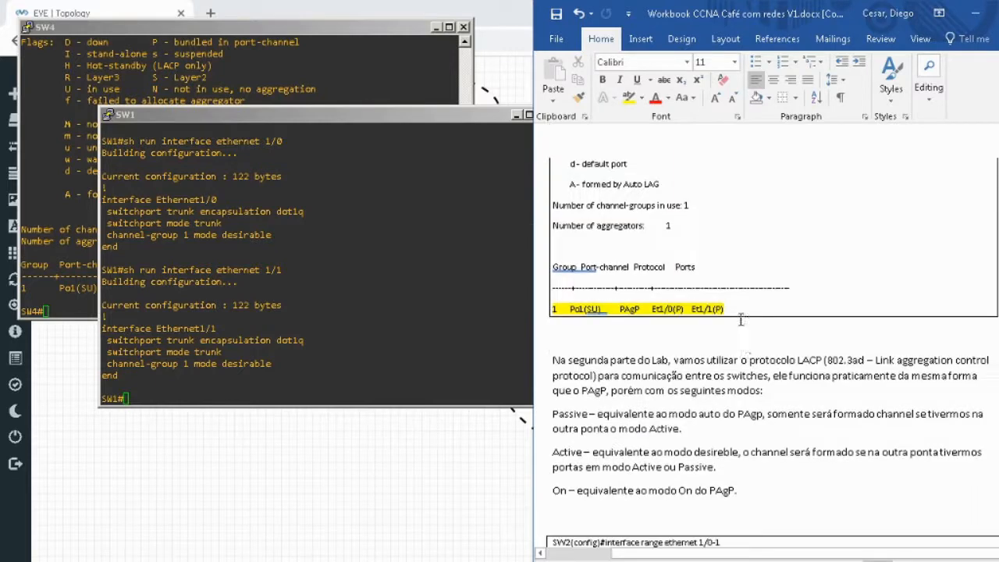
{"action": "scroll", "coordinate": [745, 335], "scroll_direction": "down", "scroll_amount": 2}
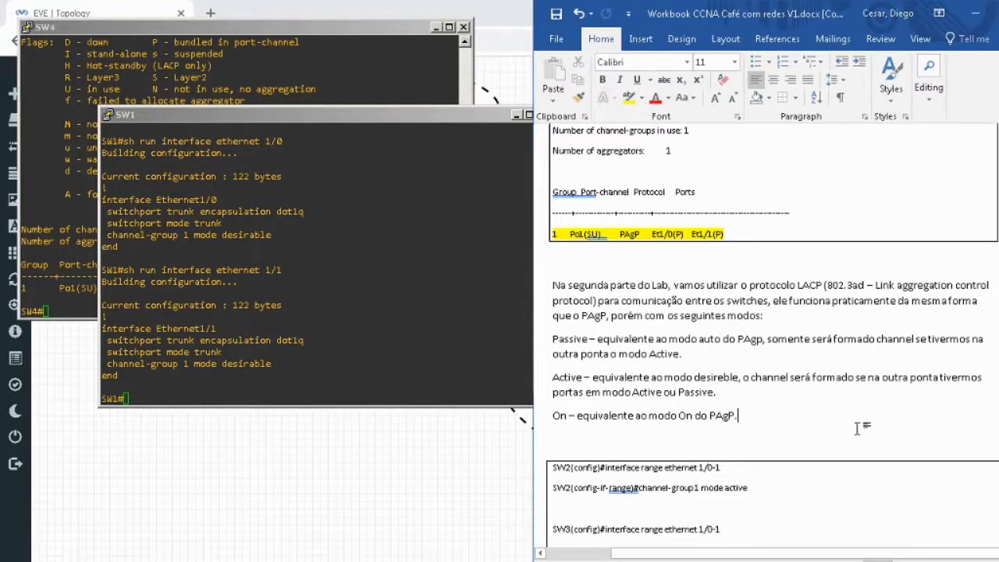
{"action": "left_click", "coordinate": [351, 328]}
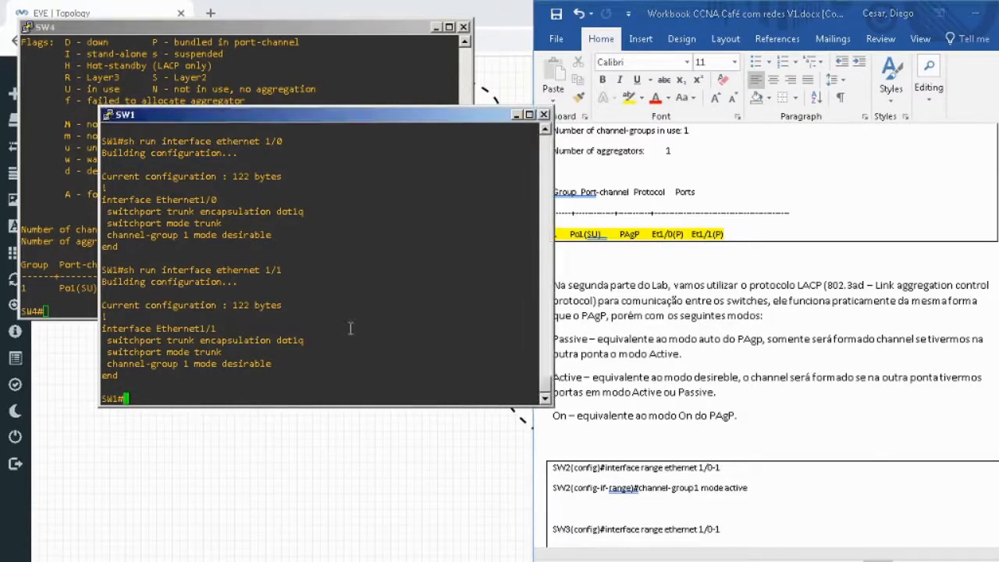
{"action": "key", "text": "Return"}
{"action": "key", "text": "Return"}
{"action": "key", "text": "Return"}
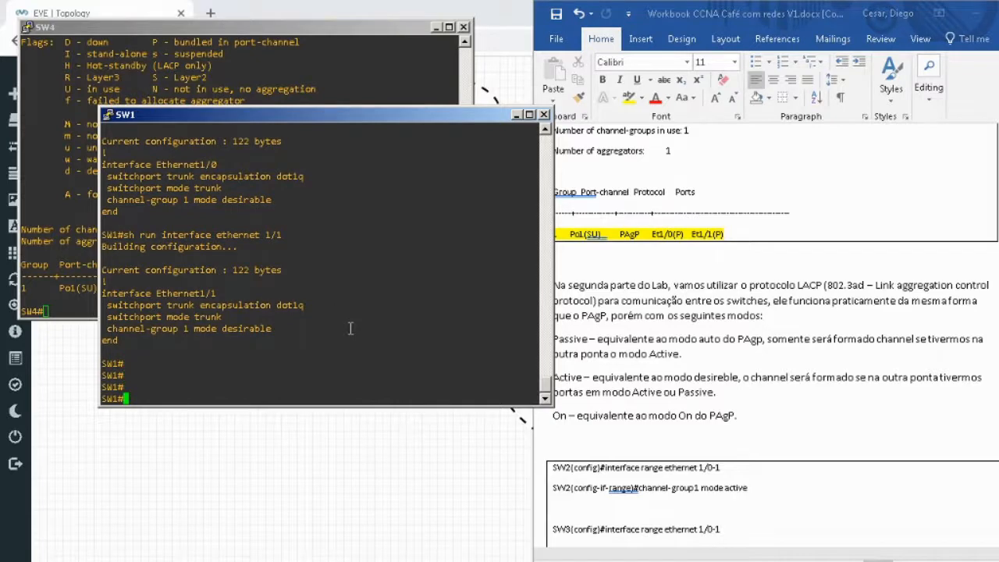
{"action": "left_click", "coordinate": [847, 428]}
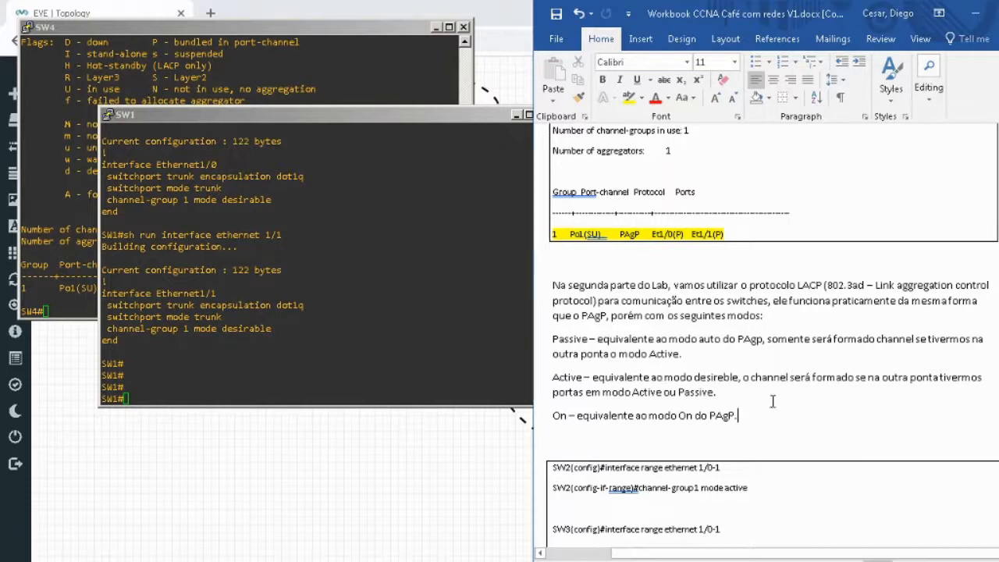
{"action": "left_click", "coordinate": [245, 263]}
{"action": "key", "text": "Return"}
{"action": "key", "text": "Return"}
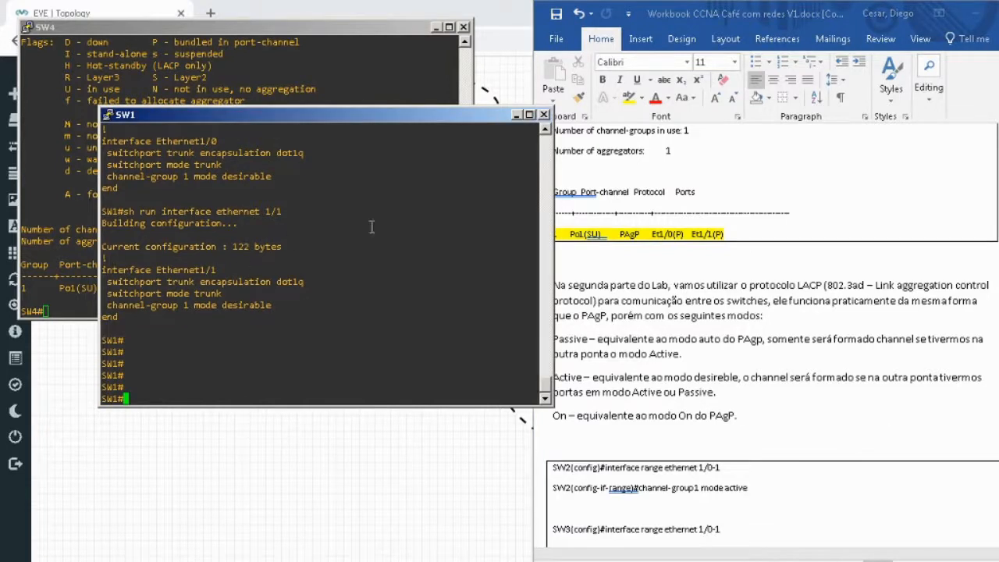
Find the LACP commands for SW2 and SW3 in the workbook and start the SW2 console session.
{"action": "left_click", "coordinate": [853, 418]}
{"action": "scroll", "coordinate": [853, 418], "scroll_direction": "down", "scroll_amount": 5}
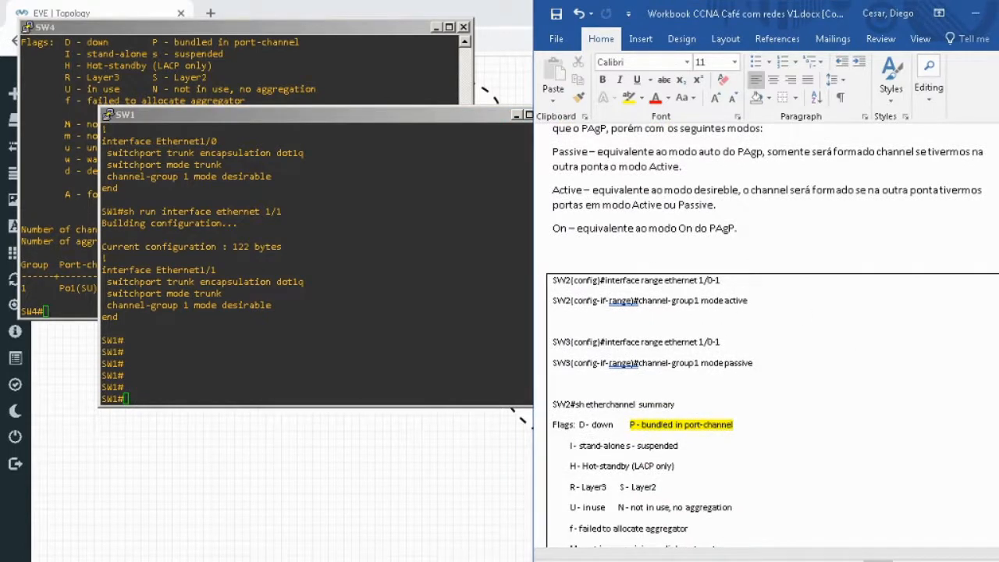
{"action": "left_click", "coordinate": [379, 561]}
{"action": "left_click", "coordinate": [376, 521]}
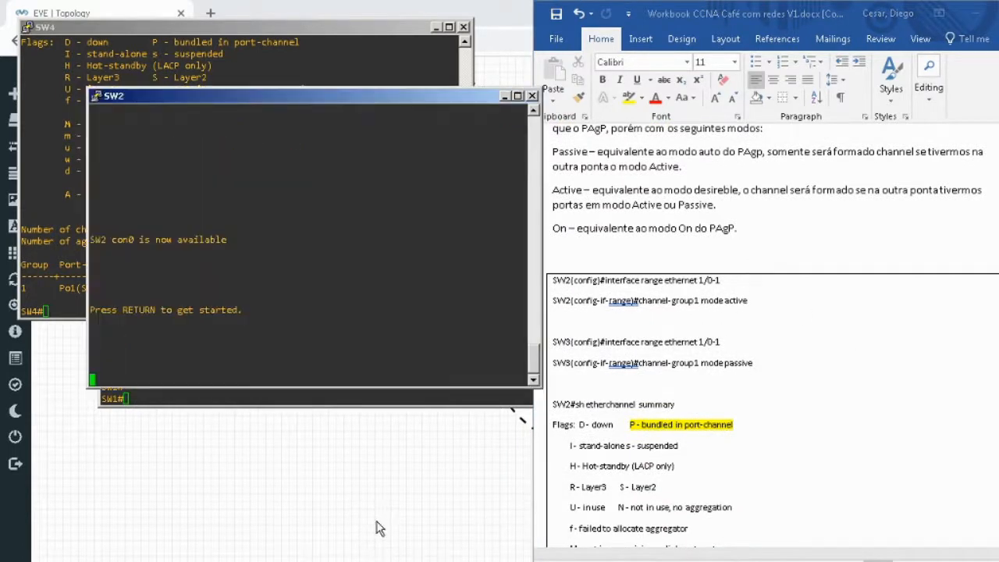
{"action": "key", "text": "Return"}
{"action": "key", "text": "Return"}
Try to enter privileged EXEC mode on SW2.
{"action": "type", "text": "en"}
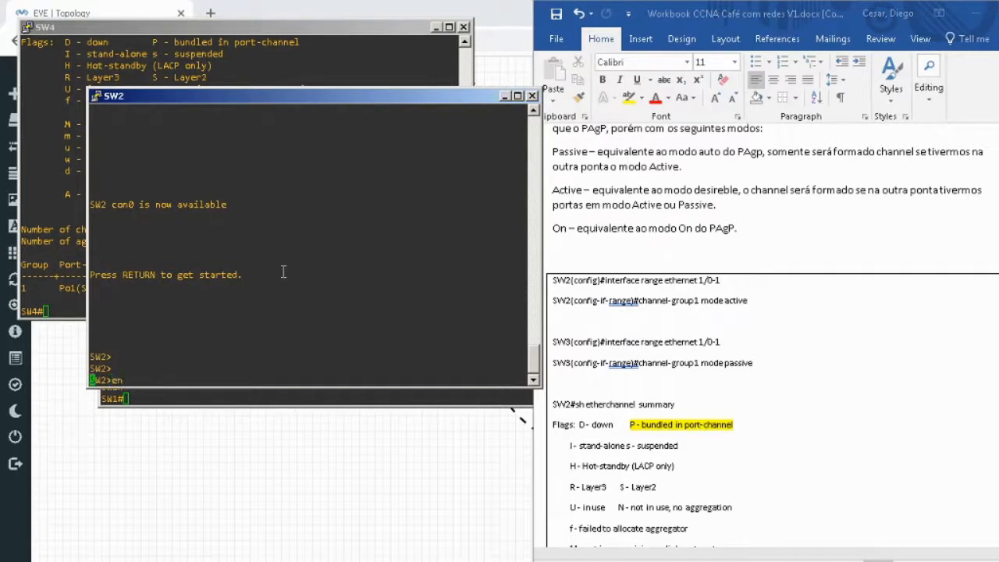
{"action": "key", "text": "Return"}
{"action": "key", "text": "Return"}
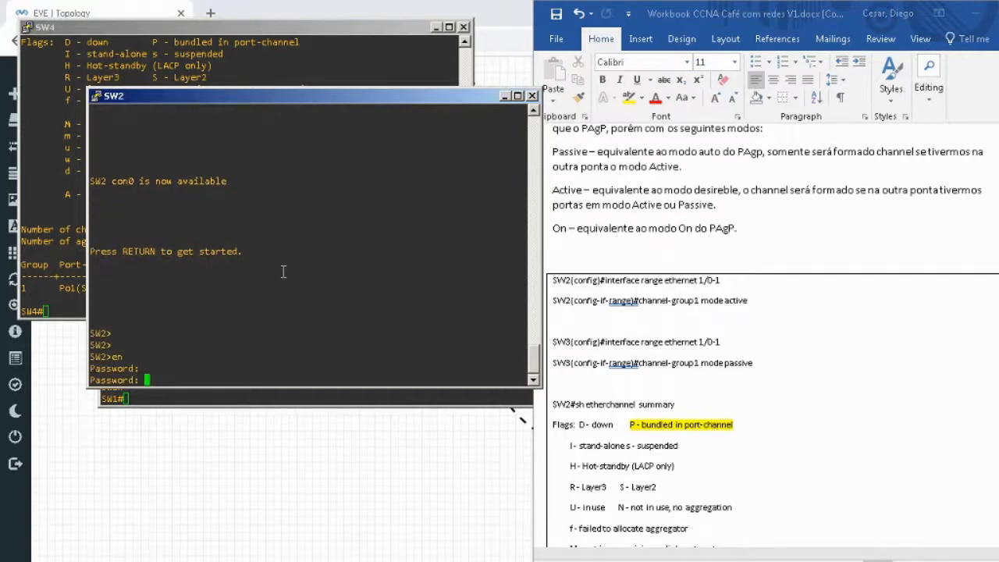
{"action": "key", "text": "Return"}
Enter privileged EXEC mode on SW2 with the enable password and start global configuration mode.
{"action": "key", "text": "Return"}
{"action": "type", "text": "e"}
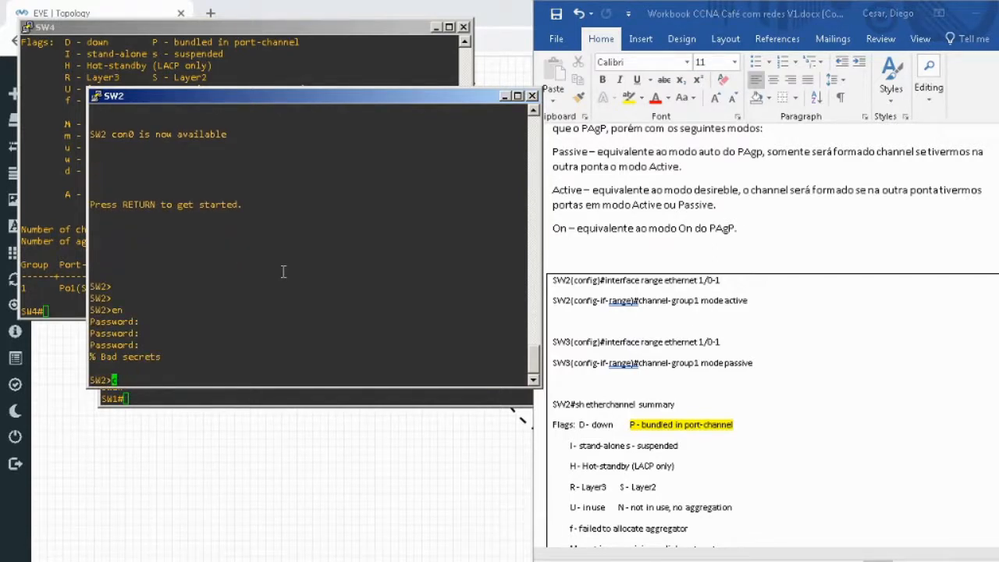
{"action": "type", "text": "n"}
{"action": "key", "text": "Return"}
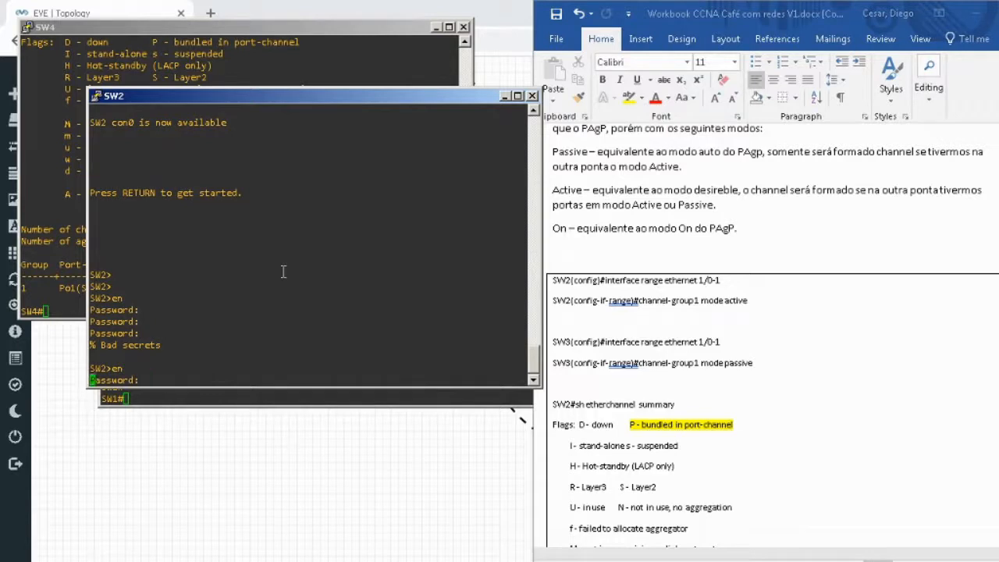
{"action": "key", "text": "Return"}
{"action": "type", "text": "conf t"}
{"action": "key", "text": "Return"}
Enter configuration of the interface range ethernet 1/0-1 on SW2.
{"action": "type", "text": "int"}
{"action": "key", "text": "Tab"}
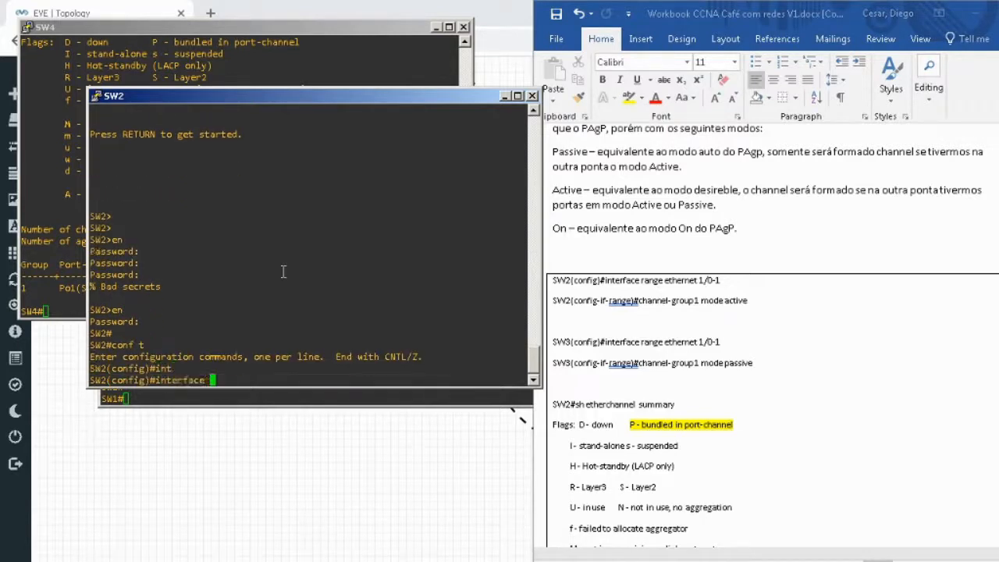
{"action": "type", "text": "r"}
{"action": "key", "text": "Tab"}
{"action": "type", "text": "eth"}
{"action": "key", "text": "Tab"}
{"action": "type", "text": "1/0-1"}
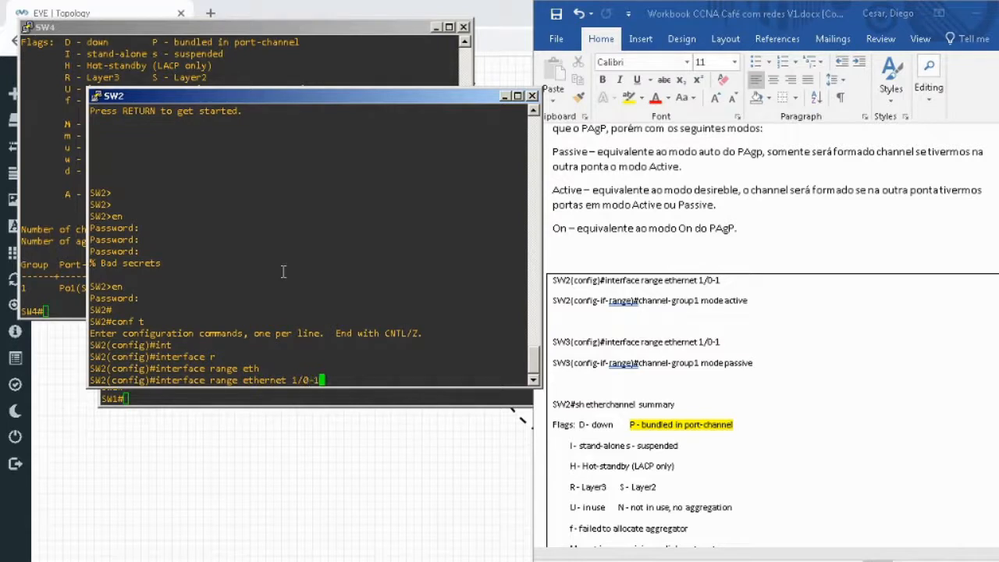
{"action": "key", "text": "Return"}
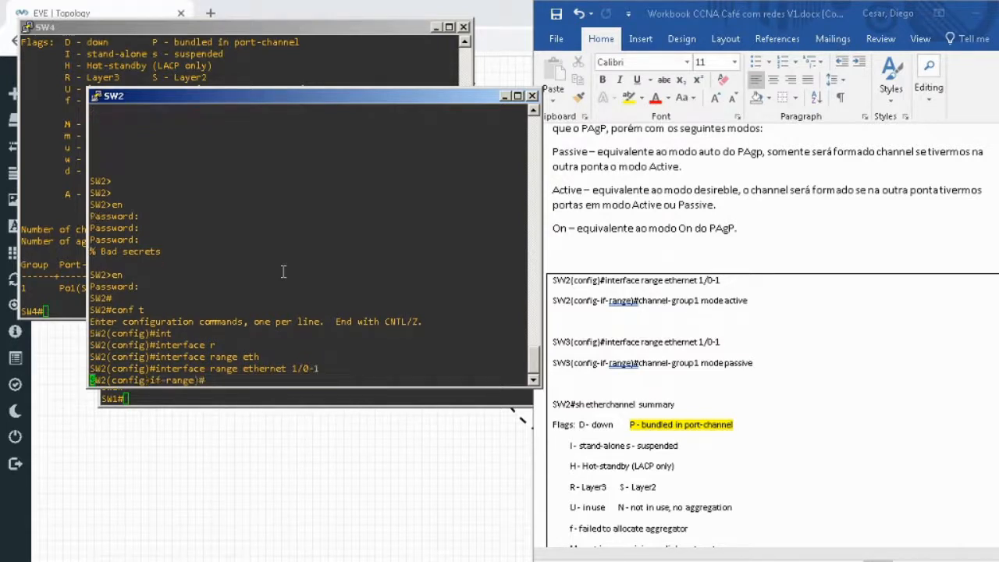
Assign SW2's selected interface range to channel-group 1 in LACP mode active.
{"action": "type", "text": "ch"}
{"action": "key", "text": "Tab"}
{"action": "type", "text": "annel-g"}
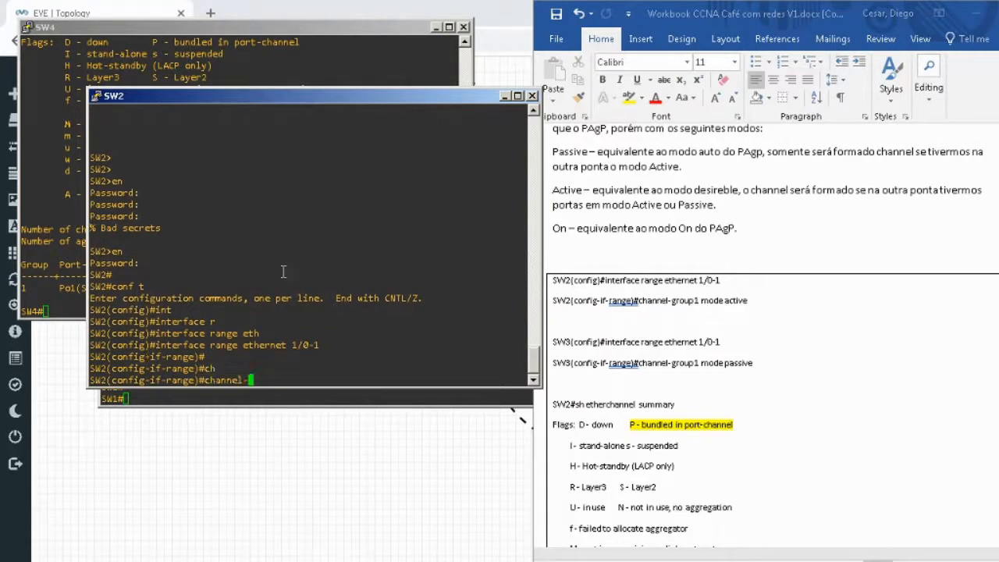
{"action": "key", "text": "Tab"}
{"action": "type", "text": "1 mod"}
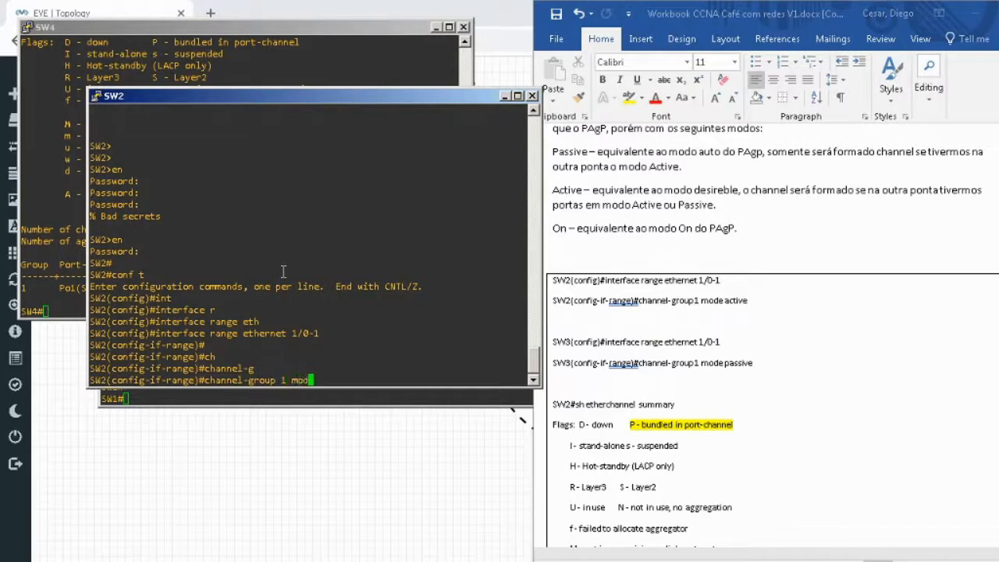
{"action": "key", "text": "Tab"}
{"action": "type", "text": "ac"}
{"action": "key", "text": "Tab"}
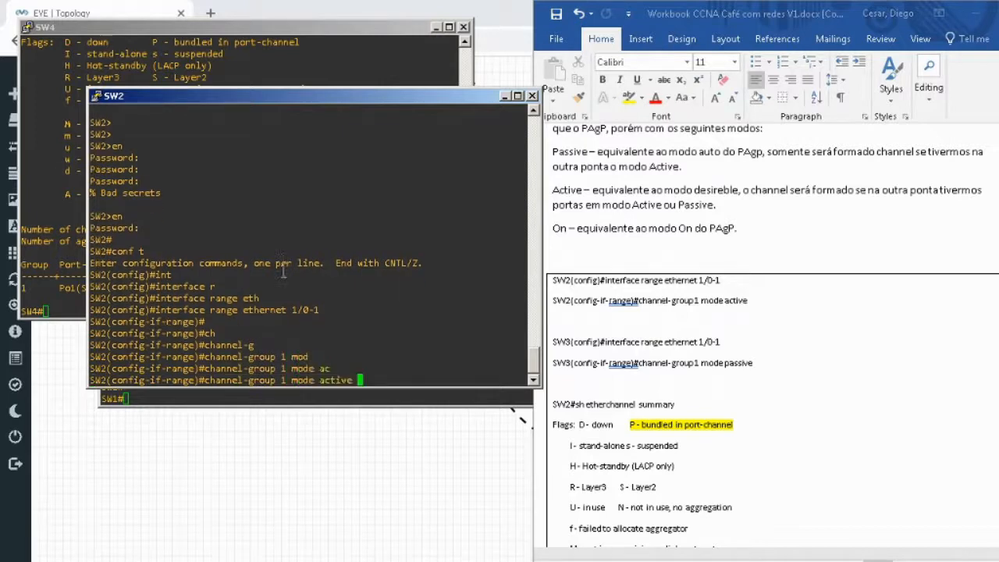
{"action": "key", "text": "Return"}
{"action": "key", "text": "Return"}
{"action": "key", "text": "Return"}
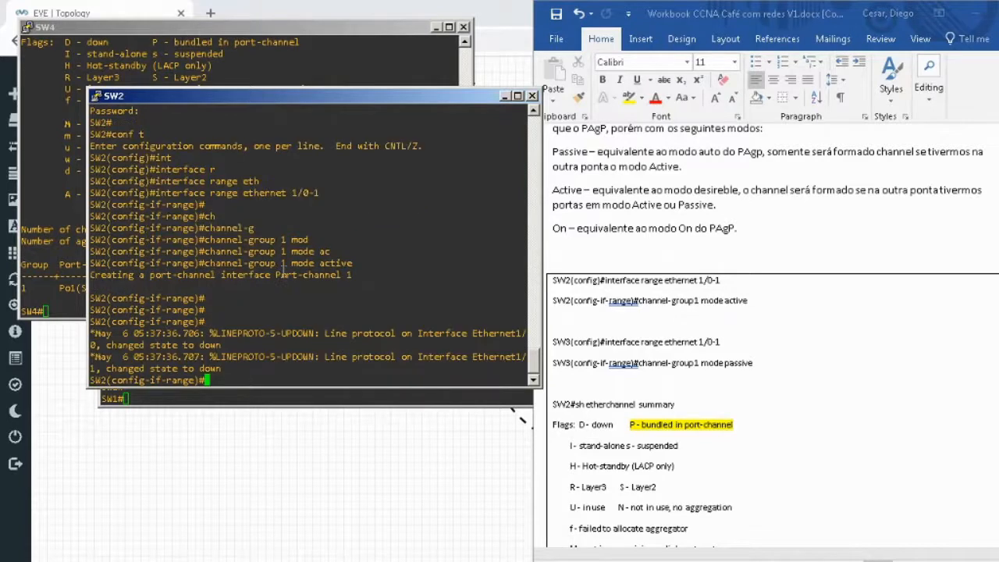
Bring up the SW3 console, place it below the SW2 output clear of the workbook, and start its session.
{"action": "left_click", "coordinate": [504, 560]}
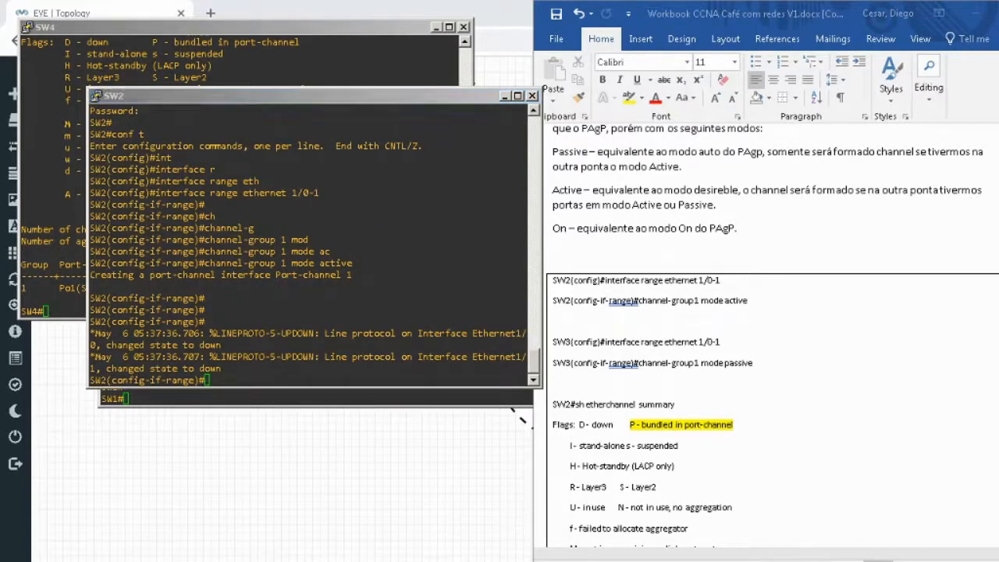
{"action": "left_click", "coordinate": [384, 538]}
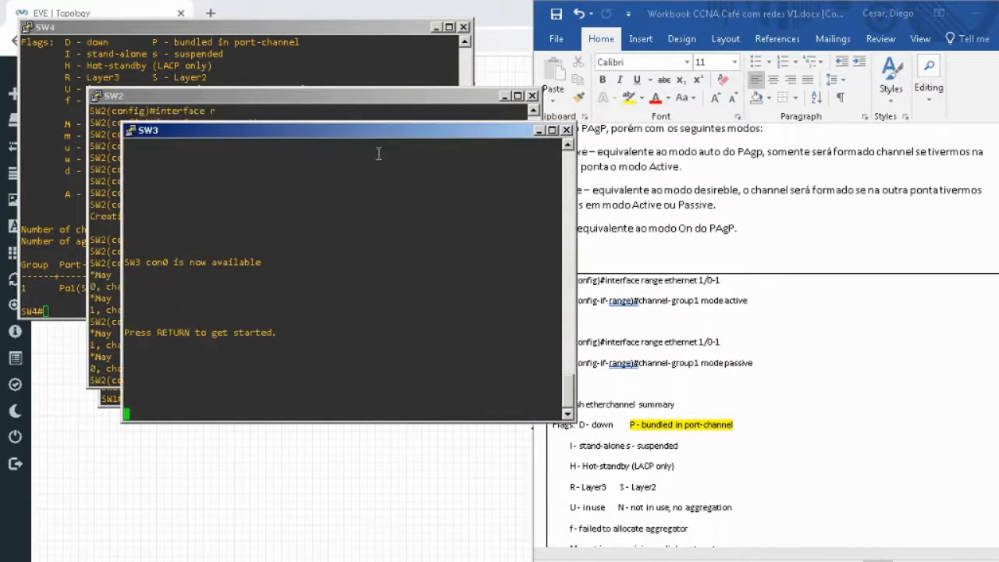
{"action": "left_click_drag", "start_coordinate": [270, 130], "coordinate": [184, 246]}
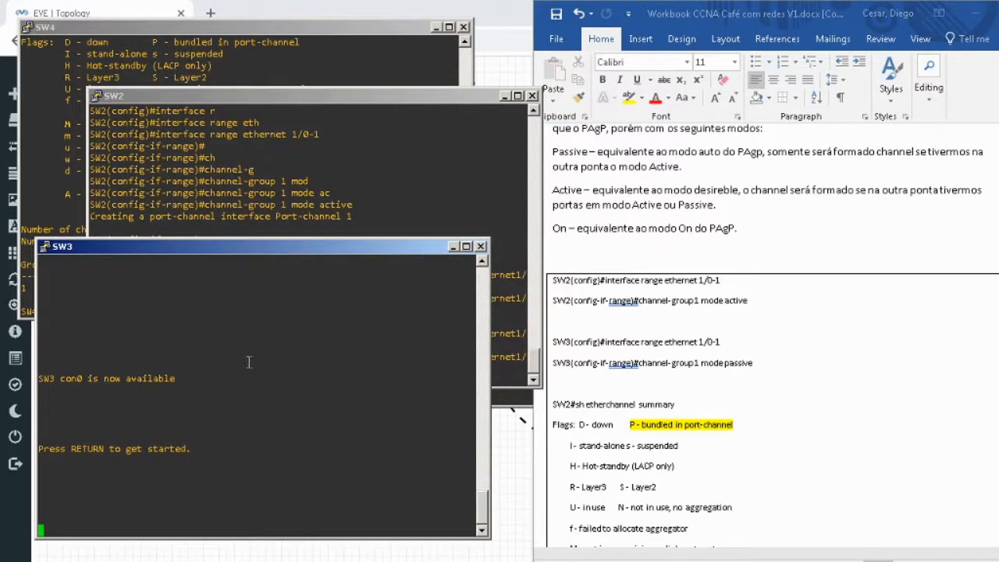
{"action": "key", "text": "Return"}
{"action": "key", "text": "Return"}
Enter privileged EXEC mode on SW3 with the enable password and start global configuration mode.
{"action": "type", "text": "en"}
{"action": "key", "text": "Return"}
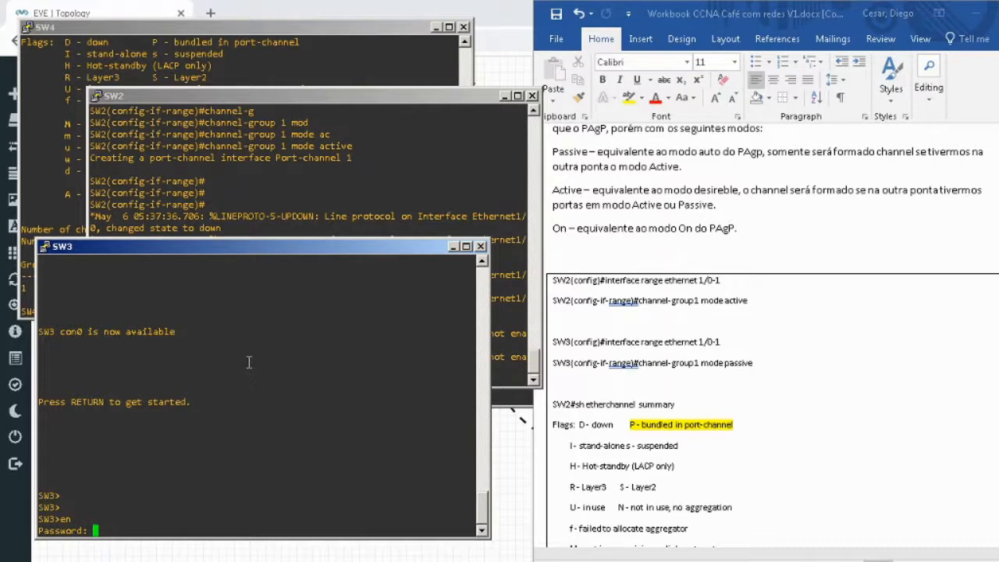
{"action": "key", "text": "Return"}
{"action": "key", "text": "Return"}
{"action": "type", "text": "conf t"}
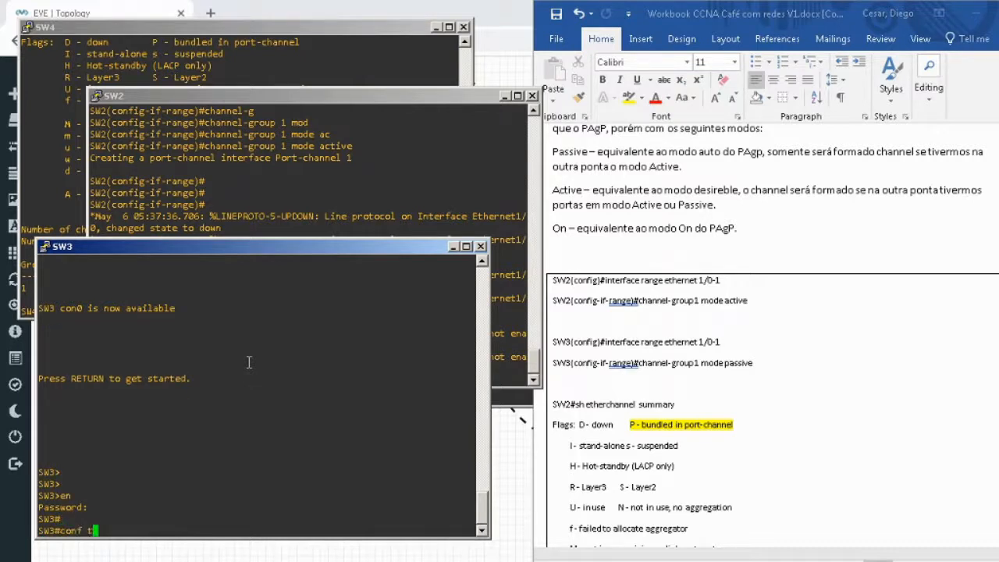
{"action": "key", "text": "Return"}
Enter configuration of the interface range ethernet 1/0-1 on SW3.
{"action": "type", "text": "int"}
{"action": "key", "text": "Tab"}
{"action": "type", "text": "r"}
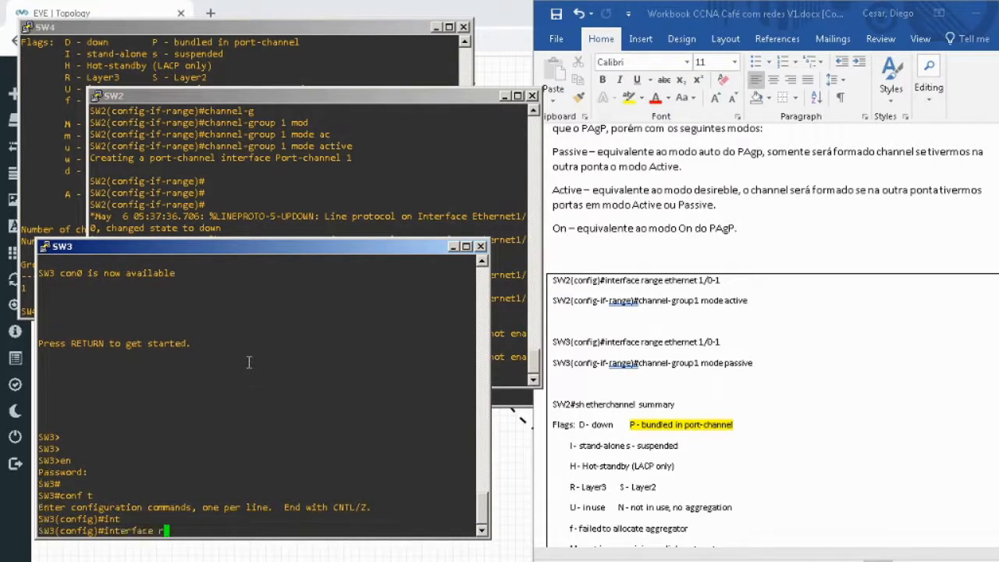
{"action": "key", "text": "Tab"}
{"action": "type", "text": "eth"}
{"action": "key", "text": "Tab"}
{"action": "type", "text": "1/0/"}
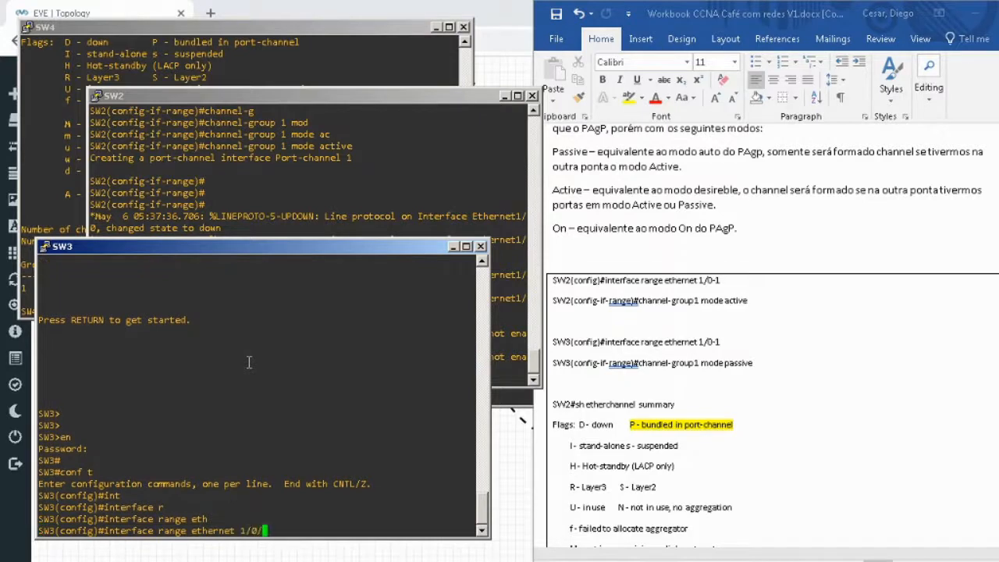
{"action": "key", "text": "BackSpace"}
{"action": "type", "text": "-1"}
{"action": "key", "text": "Return"}
Assign SW3's selected interface range to channel-group 1 in LACP mode passive and return to privileged EXEC mode.
{"action": "type", "text": "config-if-range)#c"}
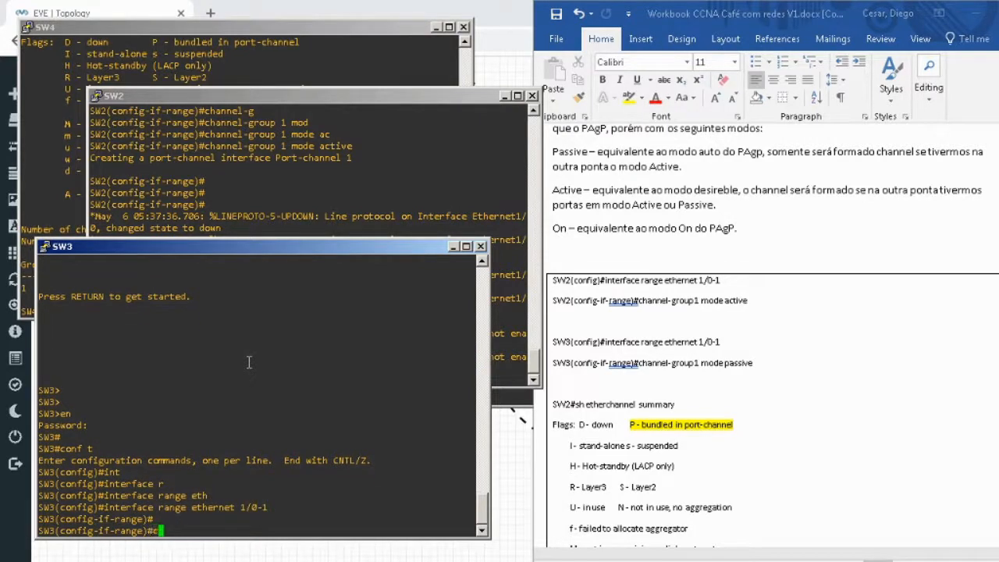
{"action": "type", "text": "h"}
{"action": "key", "text": "Tab"}
{"action": "type", "text": "gr"}
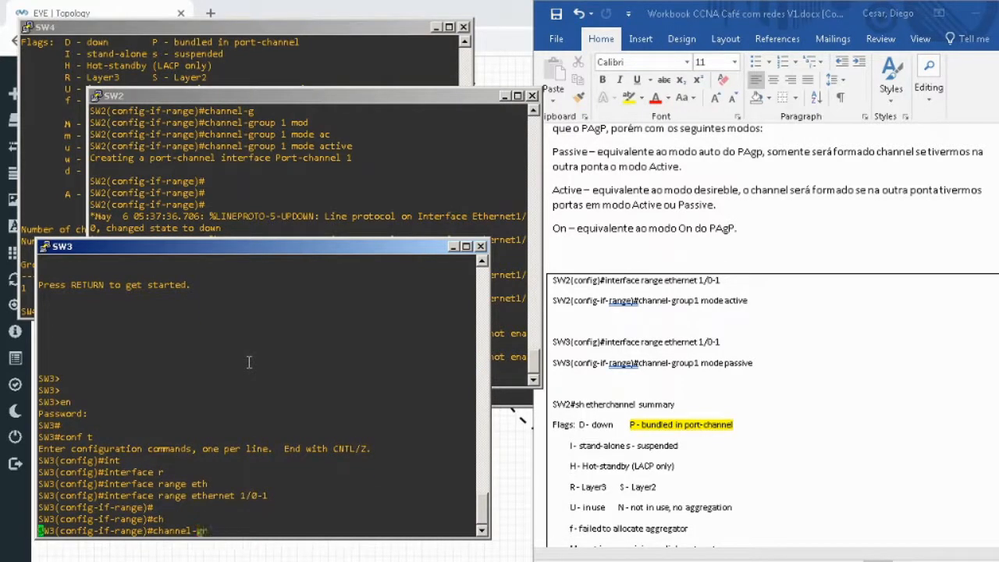
{"action": "key", "text": "Tab"}
{"action": "type", "text": "1 mod"}
{"action": "key", "text": "Tab"}
{"action": "type", "text": "pas"}
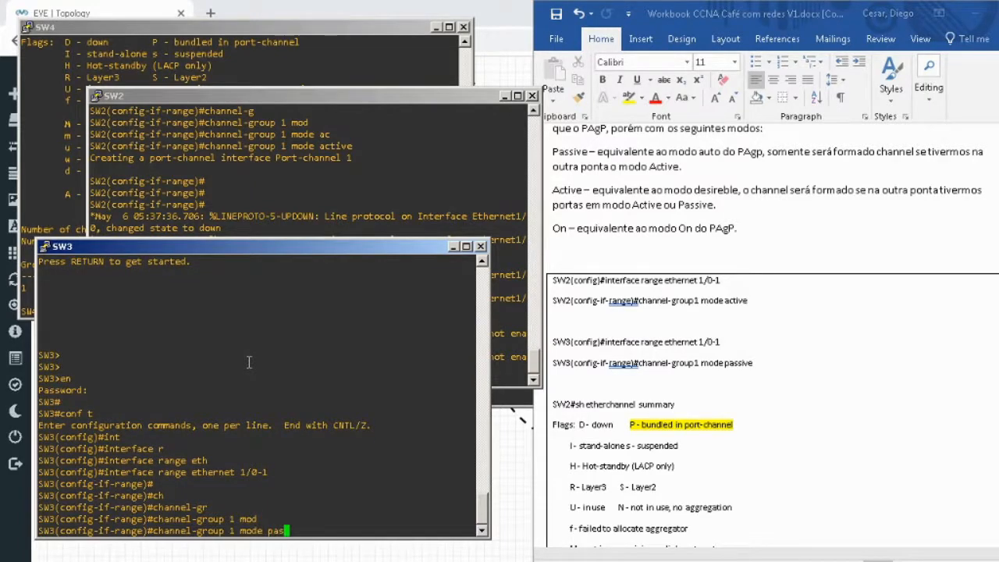
{"action": "key", "text": "Tab"}
{"action": "key", "text": "Return"}
{"action": "key", "text": "Return"}
{"action": "type", "text": "end"}
{"action": "key", "text": "Return"}
{"action": "key", "text": "Return"}
{"action": "key", "text": "Return"}
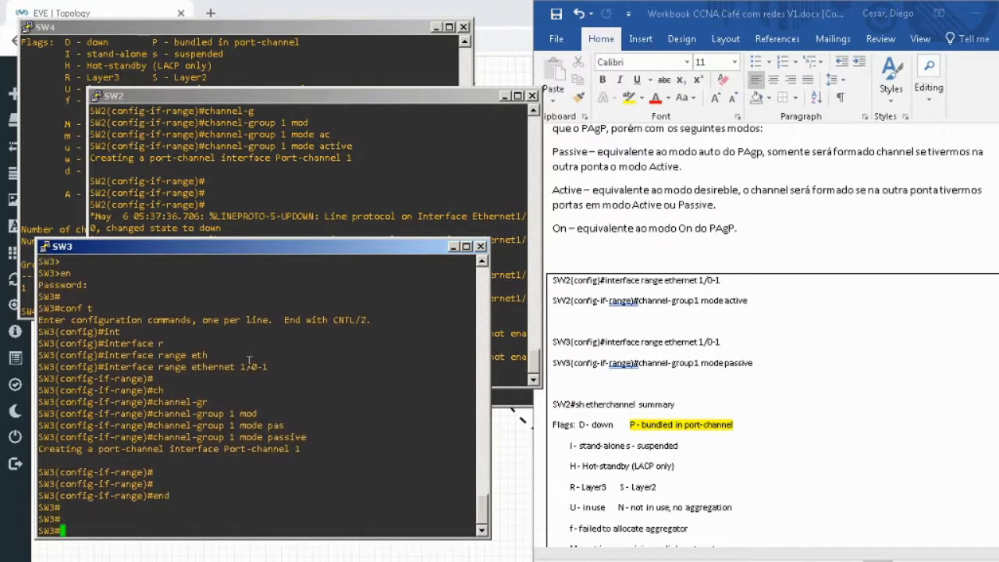
Display the EtherChannel summary on SW3 to verify the LACP bundle.
{"action": "type", "text": "sh eth"}
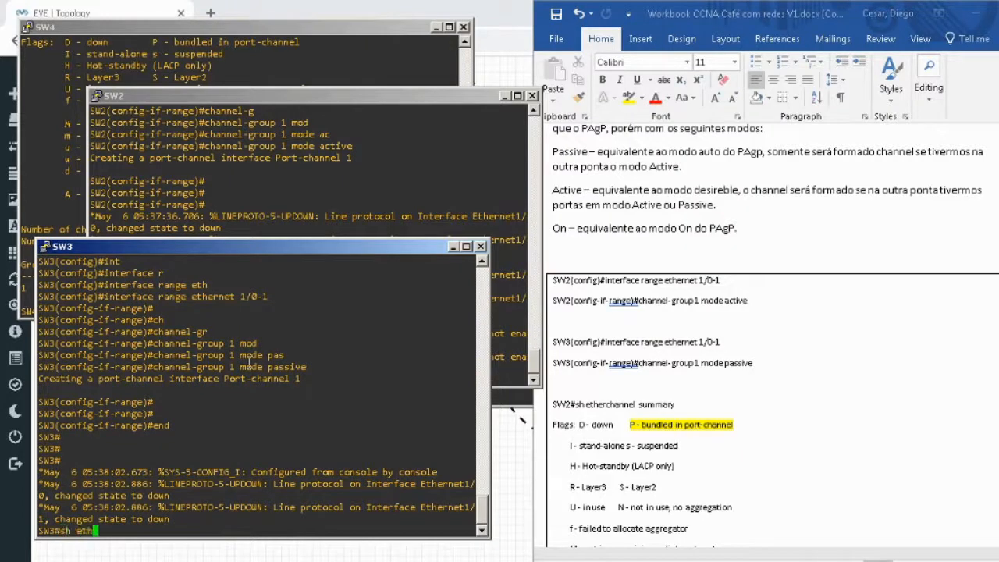
{"action": "key", "text": "Tab"}
{"action": "type", "text": "c"}
{"action": "key", "text": "Tab"}
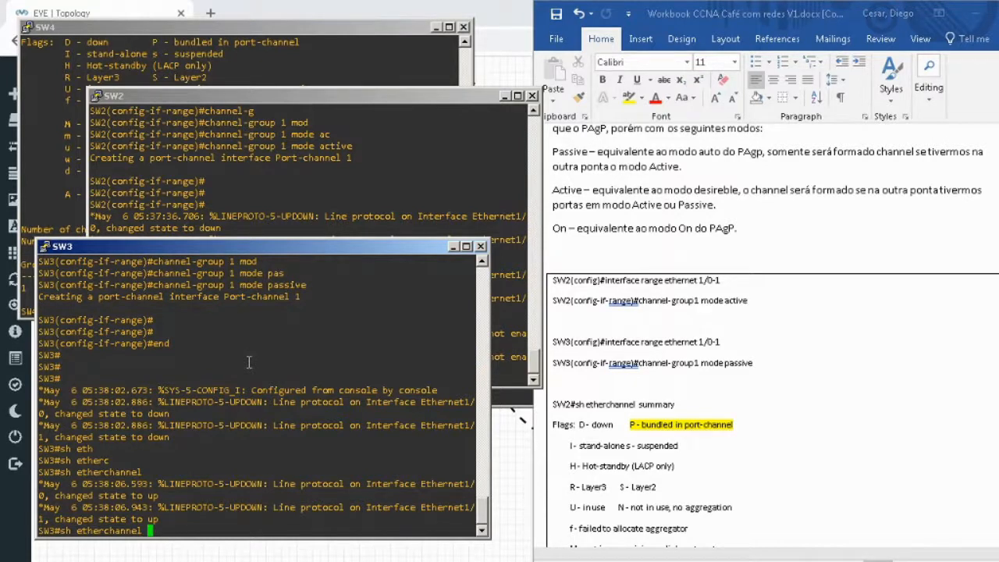
{"action": "type", "text": "su"}
{"action": "key", "text": "Return"}
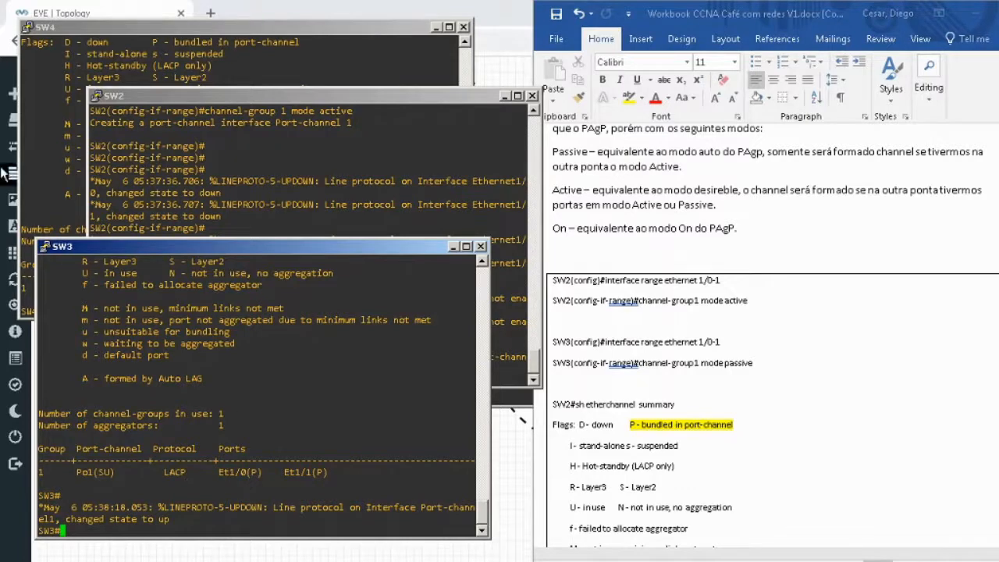
Separate the two mode names with a space in both LACP combinations, Active Active and Active Passive, in the workbook.
{"action": "left_click", "coordinate": [48, 67]}
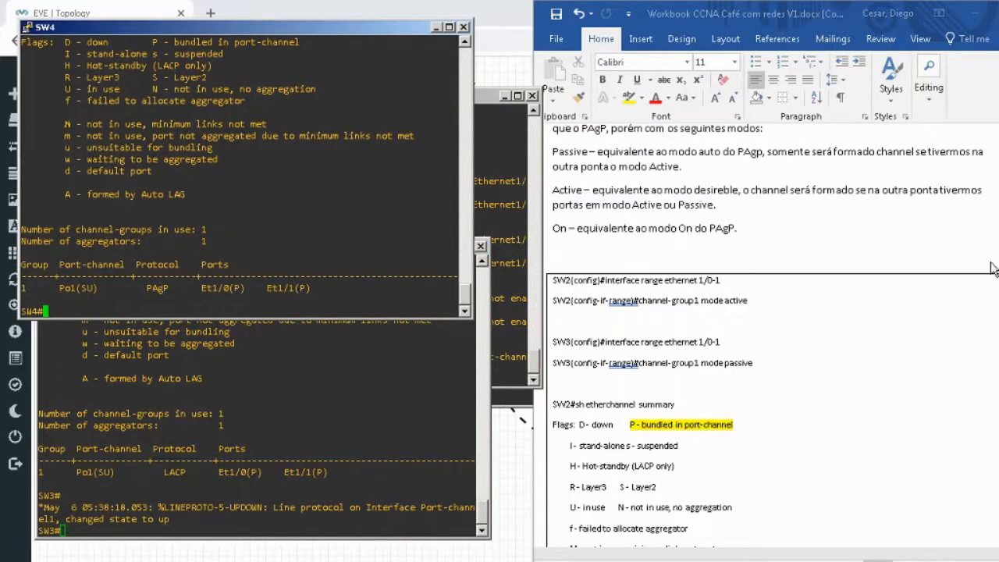
{"action": "left_click", "coordinate": [914, 233]}
{"action": "scroll", "coordinate": [910, 238], "scroll_direction": "down", "scroll_amount": 10}
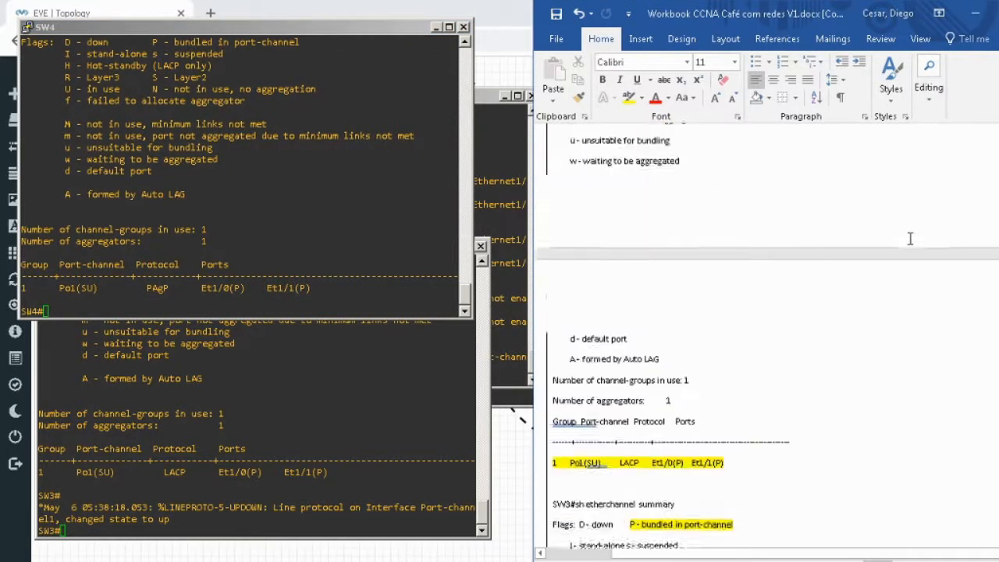
{"action": "scroll", "coordinate": [910, 238], "scroll_direction": "down", "scroll_amount": 5}
{"action": "scroll", "coordinate": [909, 245], "scroll_direction": "down", "scroll_amount": 5}
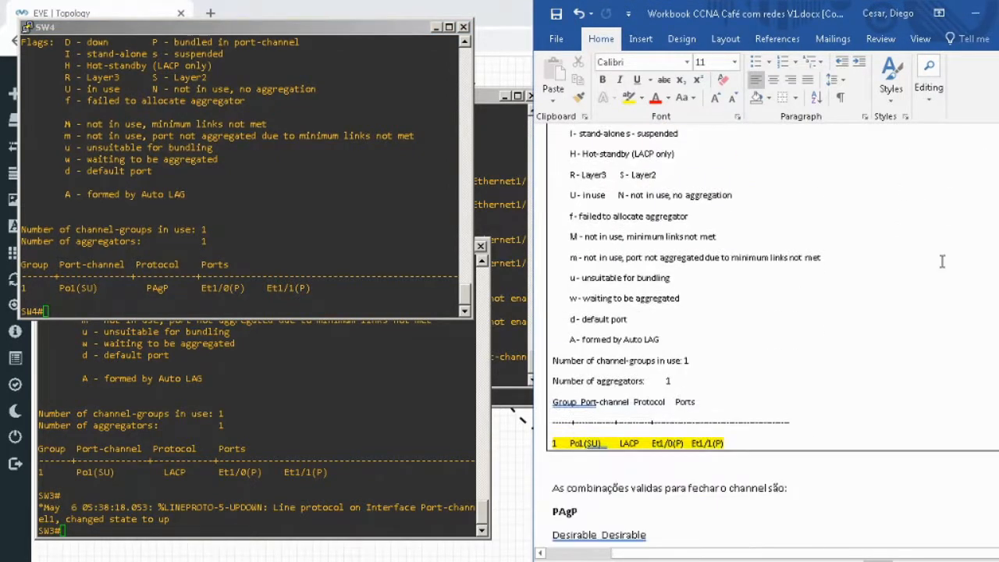
{"action": "scroll", "coordinate": [918, 312], "scroll_direction": "down", "scroll_amount": 5}
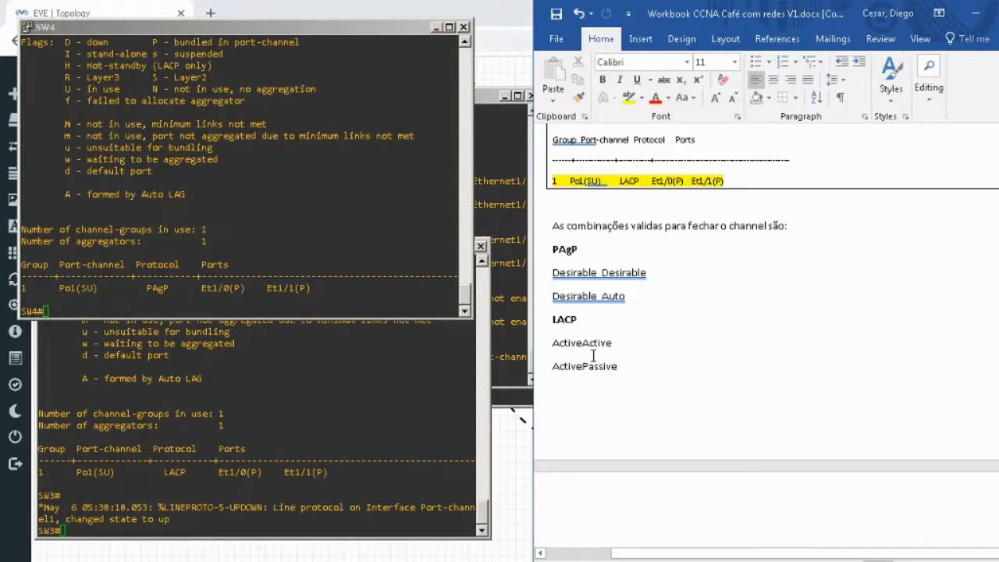
{"action": "scroll", "coordinate": [707, 300], "scroll_direction": "down", "scroll_amount": 3}
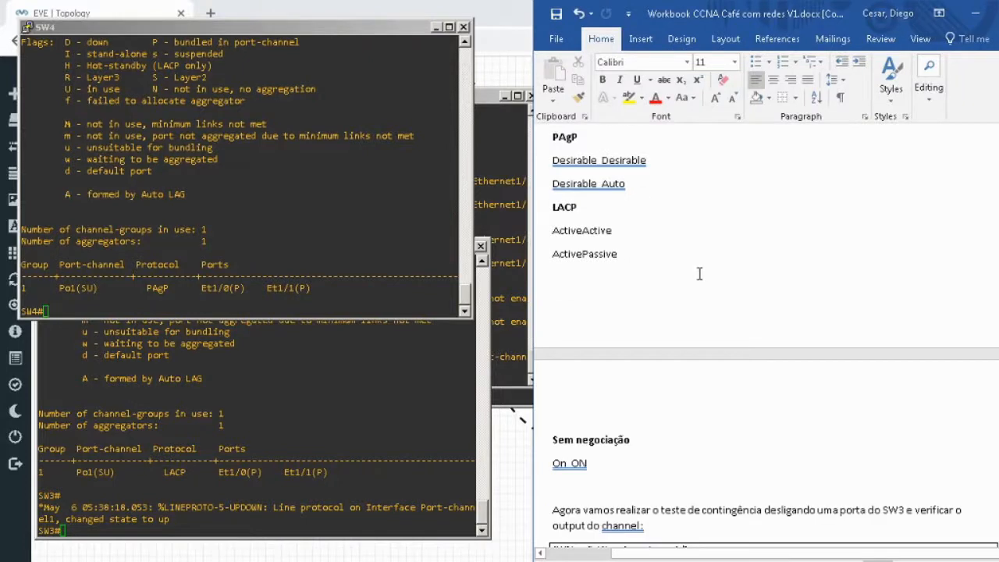
{"action": "left_click", "coordinate": [584, 230]}
{"action": "left_click", "coordinate": [583, 254]}
Capitalise the first mode name under "Sem negociação" in the workbook so the combination reads "ON ON".
{"action": "scroll", "coordinate": [739, 308], "scroll_direction": "down", "scroll_amount": 4}
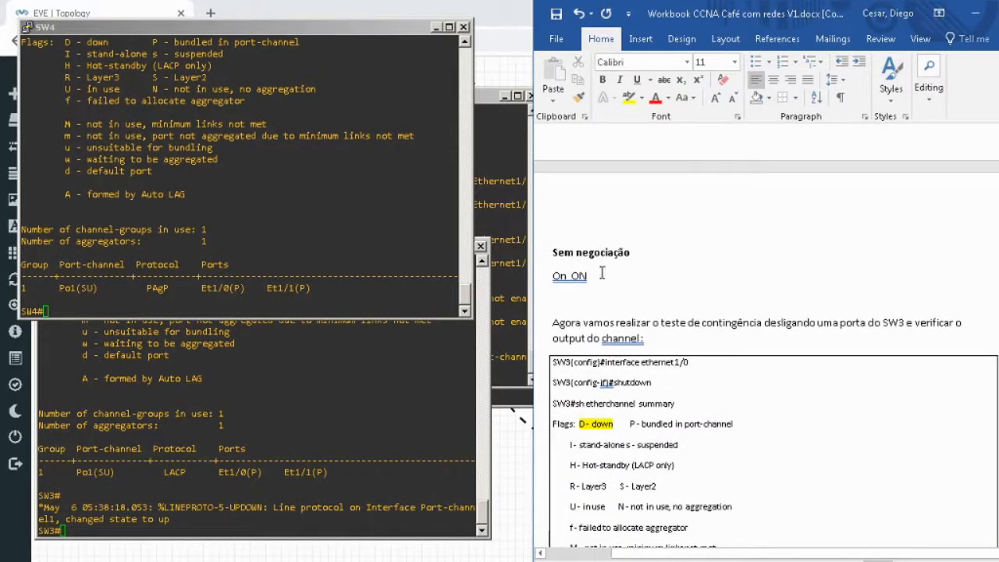
{"action": "left_click", "coordinate": [562, 278]}
{"action": "key", "text": "BackSpace"}
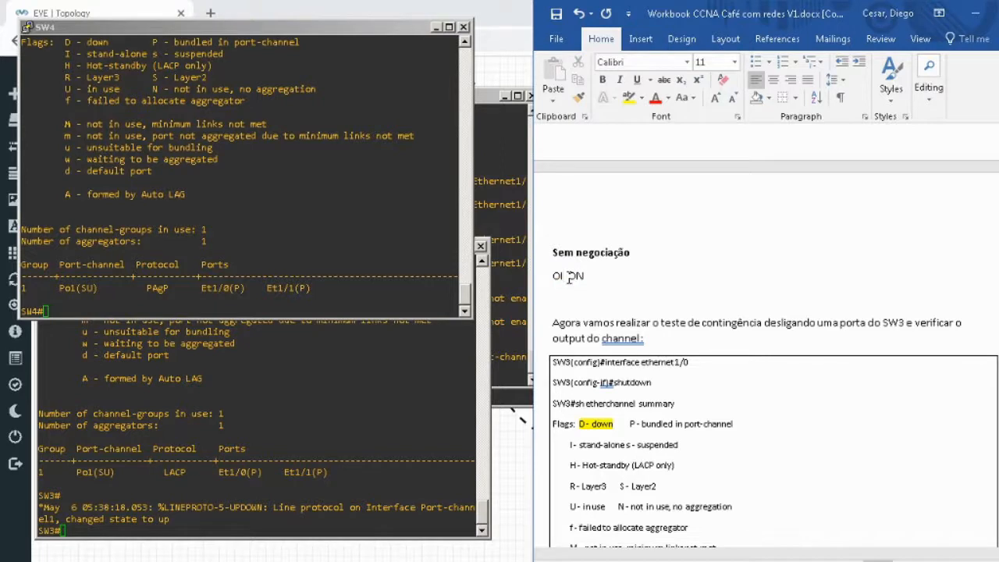
{"action": "type", "text": "O"}
{"action": "key", "text": "BackSpace"}
{"action": "type", "text": "N"}
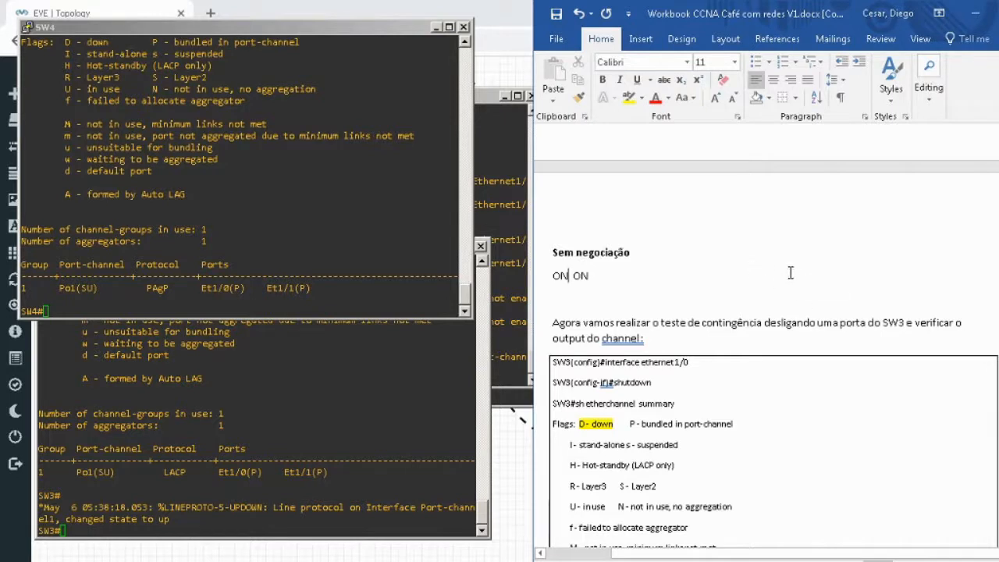
Start global configuration mode on SW3 and enter configuration of interface ethernet 1/0 for the workbook's contingency test.
{"action": "scroll", "coordinate": [762, 277], "scroll_direction": "down", "scroll_amount": 1}
{"action": "scroll", "coordinate": [879, 265], "scroll_direction": "down", "scroll_amount": 1}
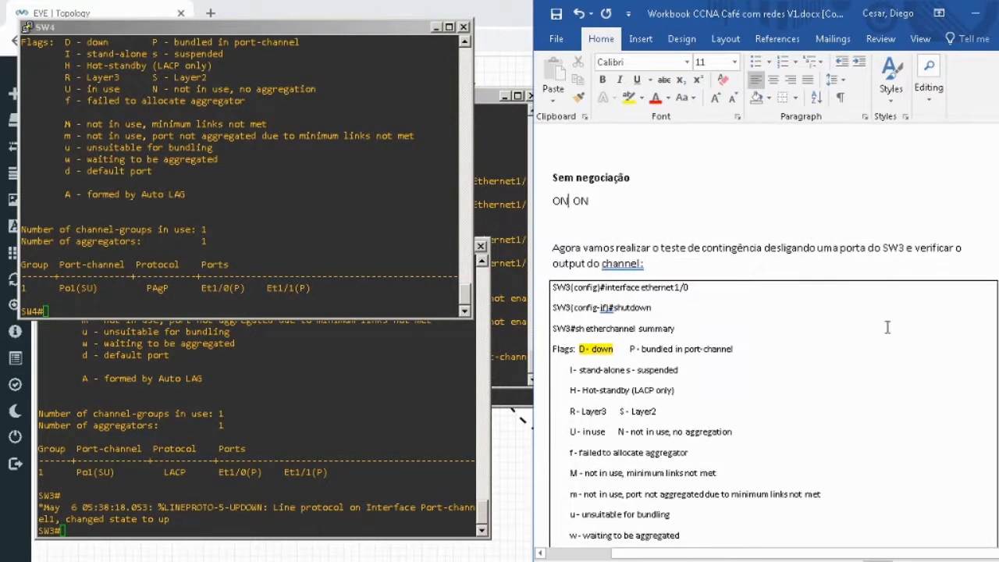
{"action": "left_click", "coordinate": [224, 442]}
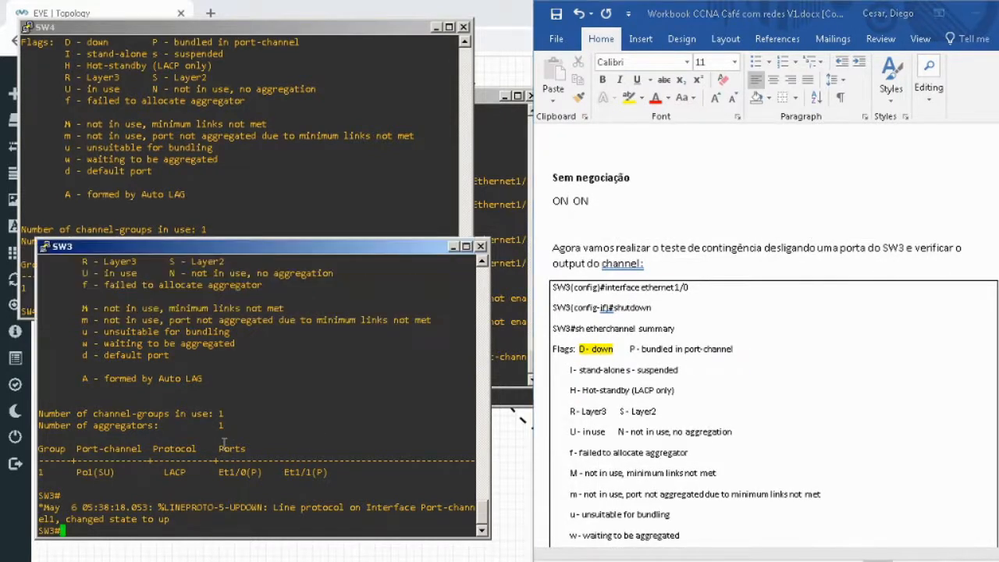
{"action": "key", "text": "Return"}
{"action": "key", "text": "Return"}
{"action": "type", "text": "conf t"}
{"action": "key", "text": "Return"}
{"action": "type", "text": "int"}
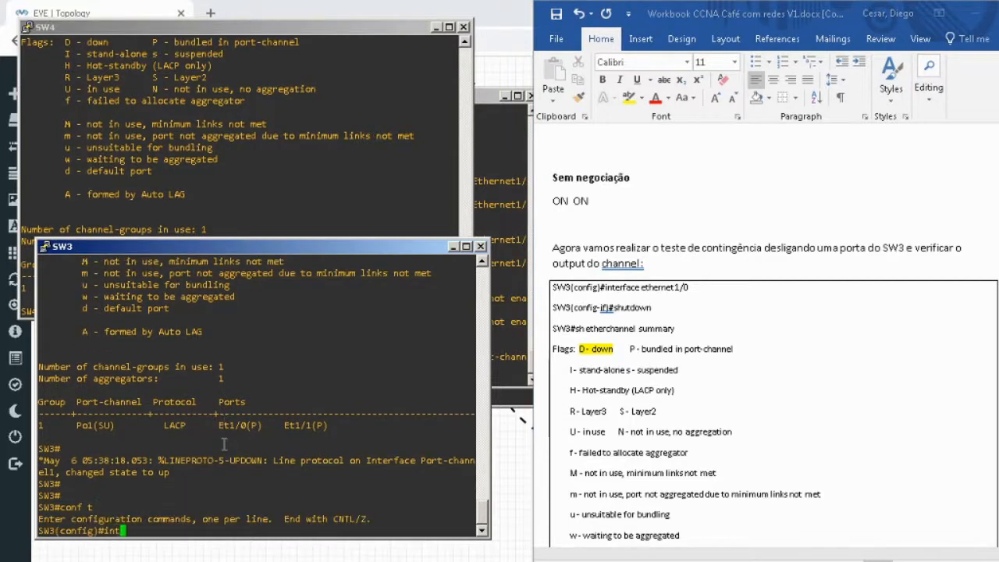
{"action": "key", "text": "Tab"}
{"action": "type", "text": "eth"}
{"action": "key", "text": "Tab"}
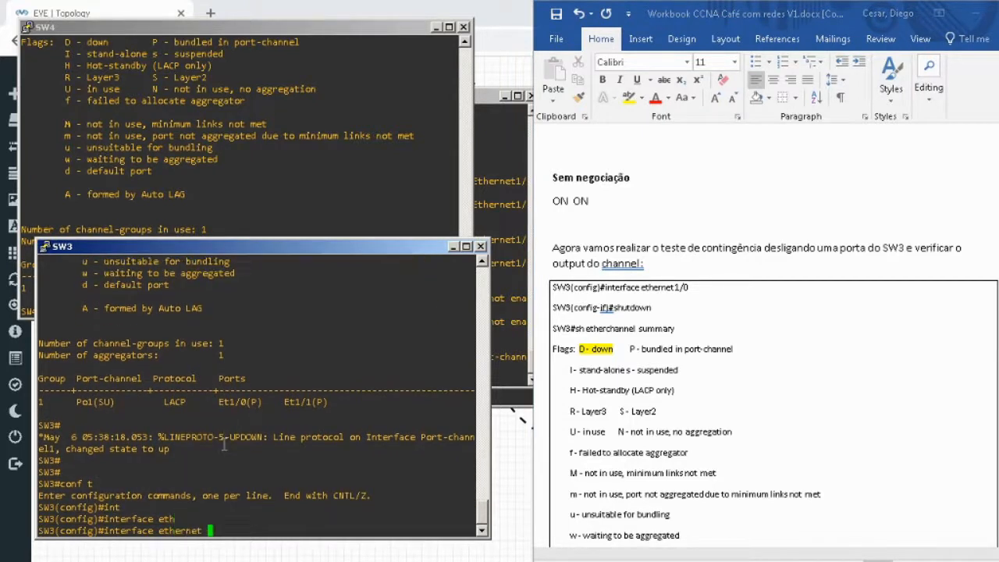
{"action": "type", "text": "1/0"}
{"action": "key", "text": "Return"}
Shut down the selected interface on SW3 and return to privileged EXEC mode.
{"action": "type", "text": "shu"}
{"action": "key", "text": "Tab"}
{"action": "key", "text": "Return"}
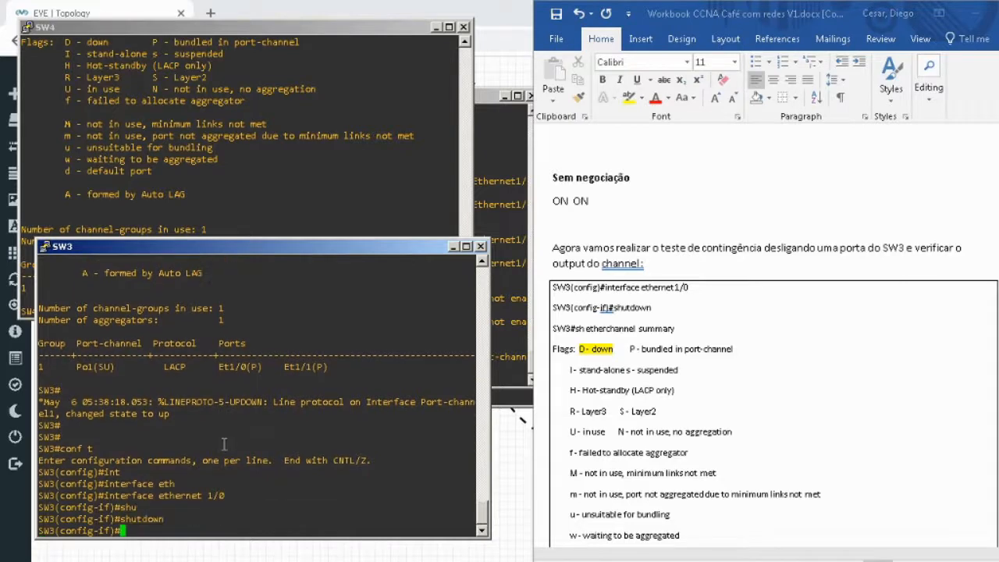
{"action": "key", "text": "Return"}
{"action": "key", "text": "Return"}
{"action": "type", "text": "end"}
{"action": "key", "text": "Return"}
{"action": "key", "text": "Return"}
{"action": "key", "text": "Return"}
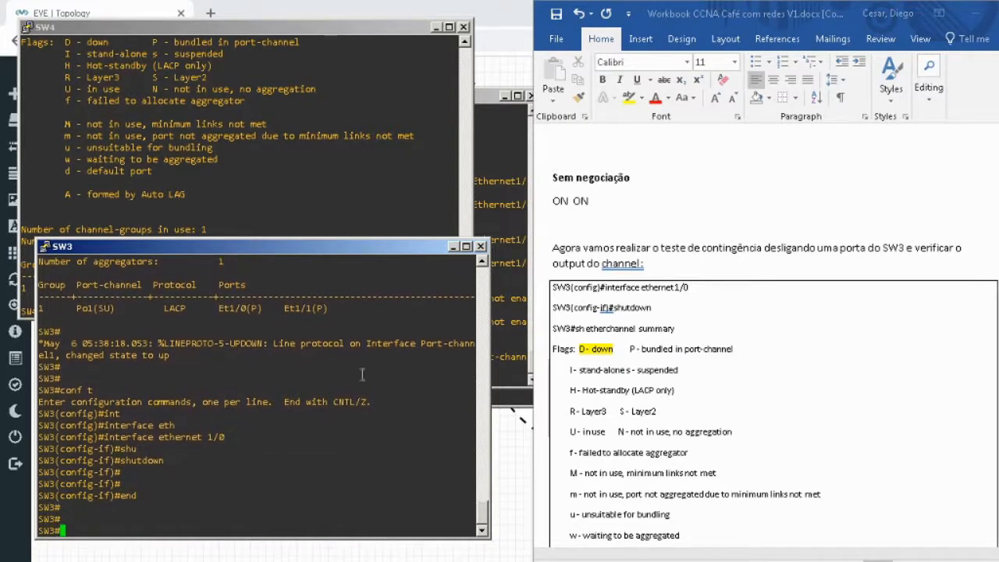
Recheck SW3's EtherChannel summary with ethernet 1/0 shut down, against the workbook's expected output.
{"action": "left_click", "coordinate": [880, 293]}
{"action": "scroll", "coordinate": [880, 296], "scroll_direction": "down", "scroll_amount": 4}
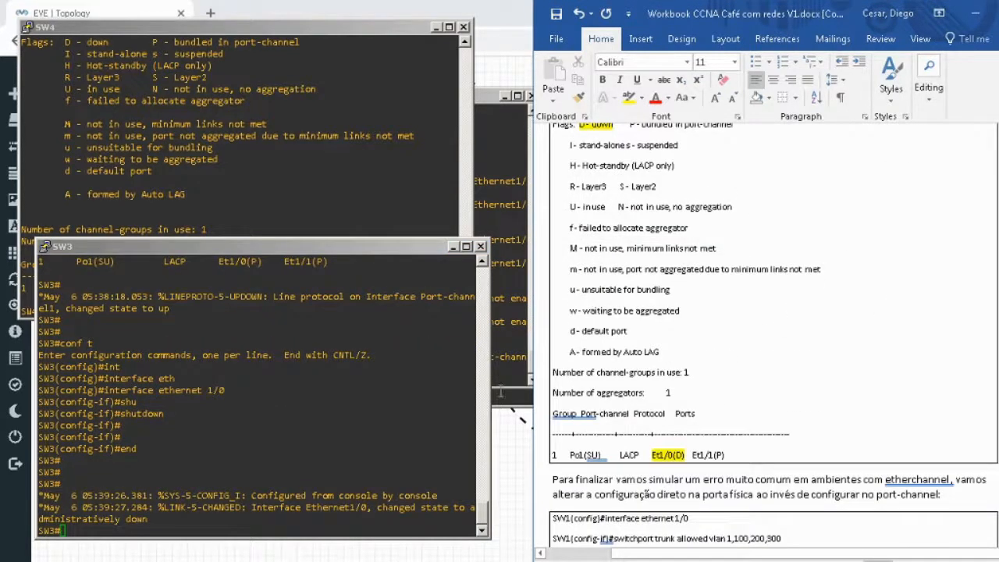
{"action": "left_click", "coordinate": [112, 419]}
{"action": "type", "text": "sh etherchannel summary"}
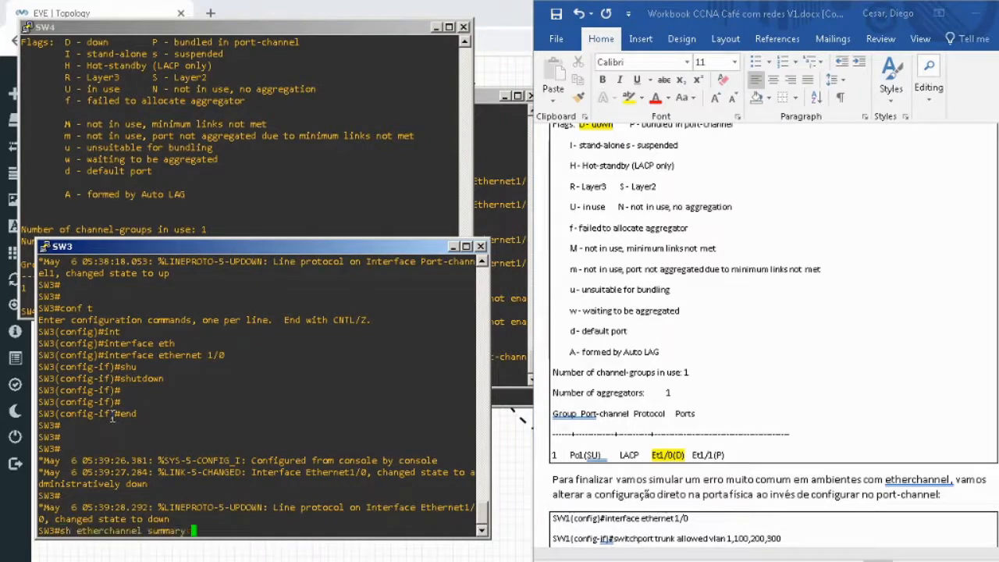
{"action": "key", "text": "Return"}
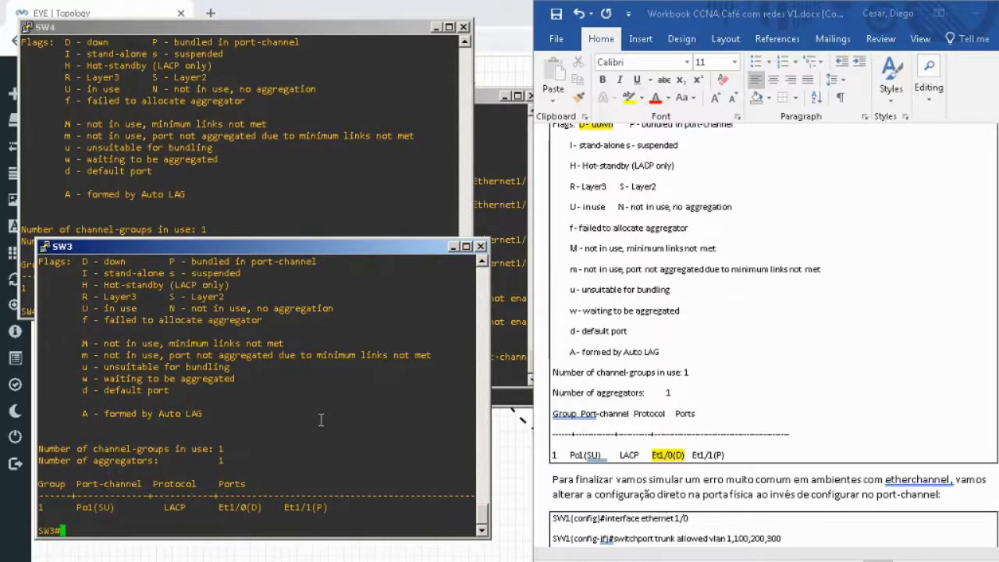
Show the workbook's physical-port misconfiguration exercise and bring up the SW1 console, filling the screen half beside it.
{"action": "left_click", "coordinate": [997, 439]}
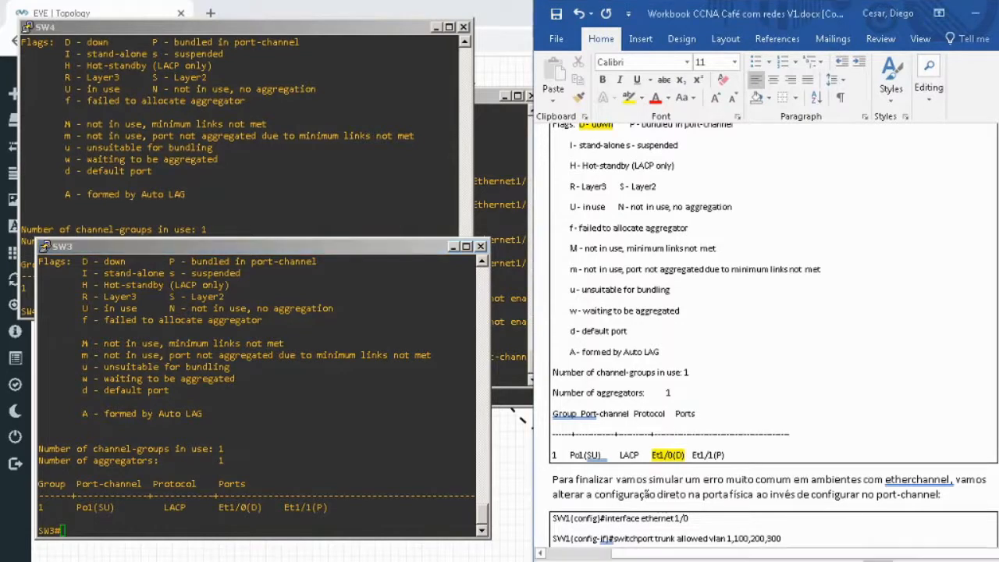
{"action": "scroll", "coordinate": [949, 361], "scroll_direction": "down", "scroll_amount": 5}
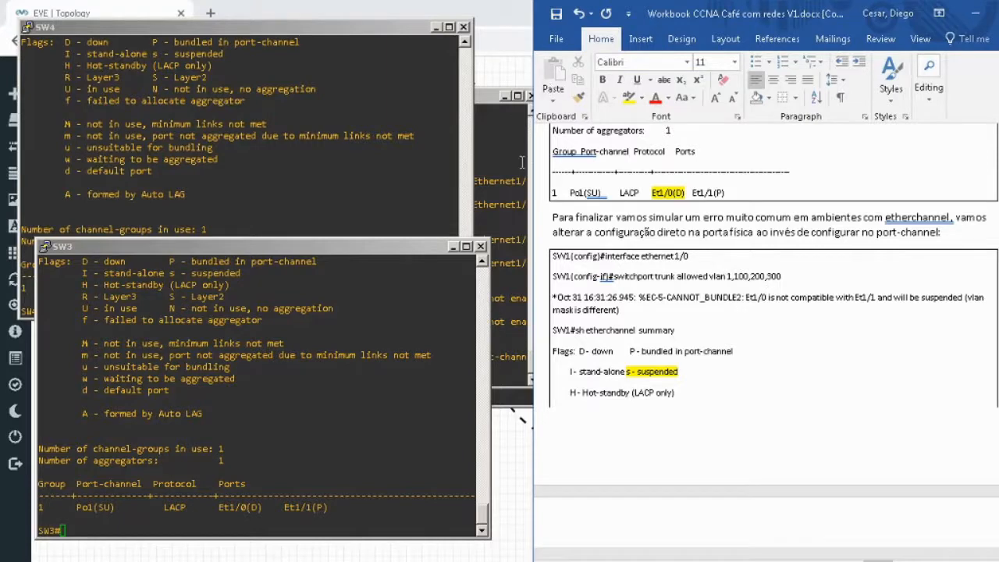
{"action": "left_click", "coordinate": [494, 187]}
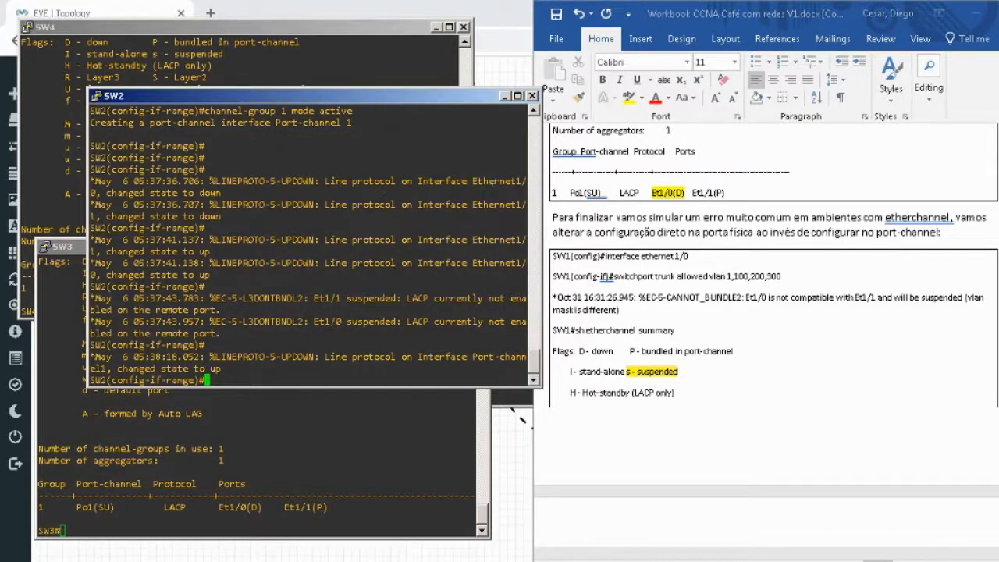
{"action": "left_click", "coordinate": [361, 510]}
{"action": "left_click", "coordinate": [362, 511]}
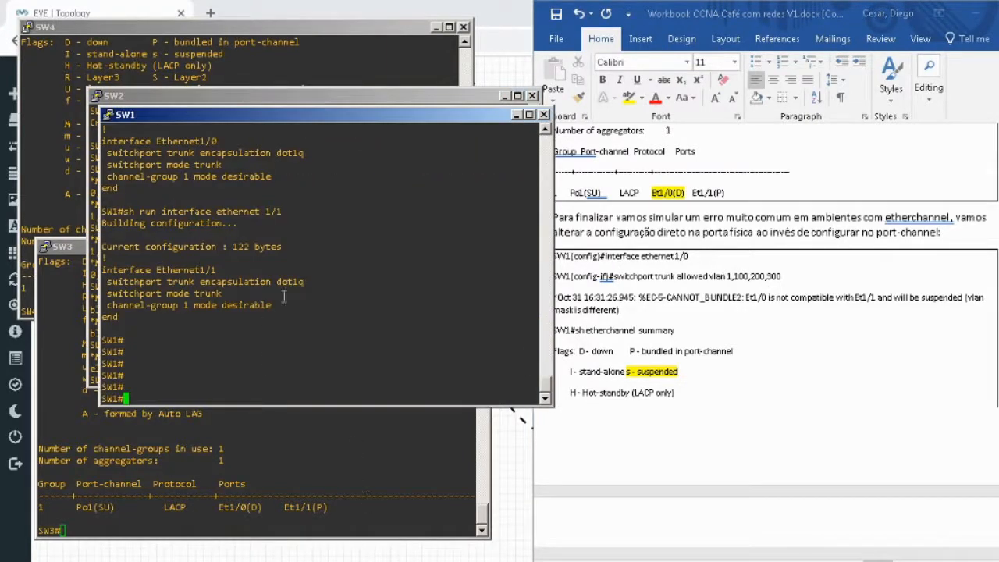
{"action": "key", "text": "super+Left"}
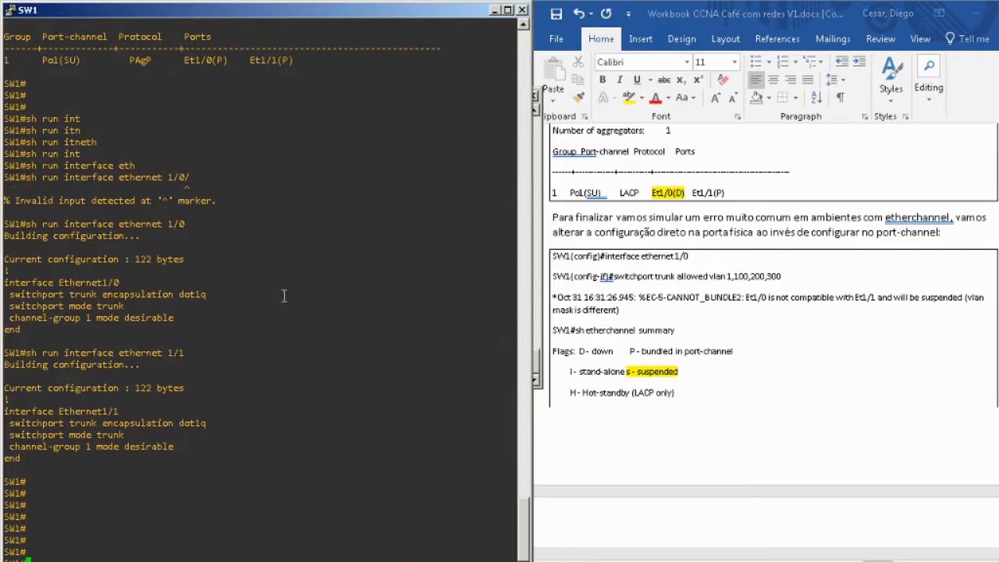
List the VLANs configured on SW1.
{"action": "type", "text": "sh vlan"}
{"action": "key", "text": "Return"}
{"action": "type", "text": "c"}
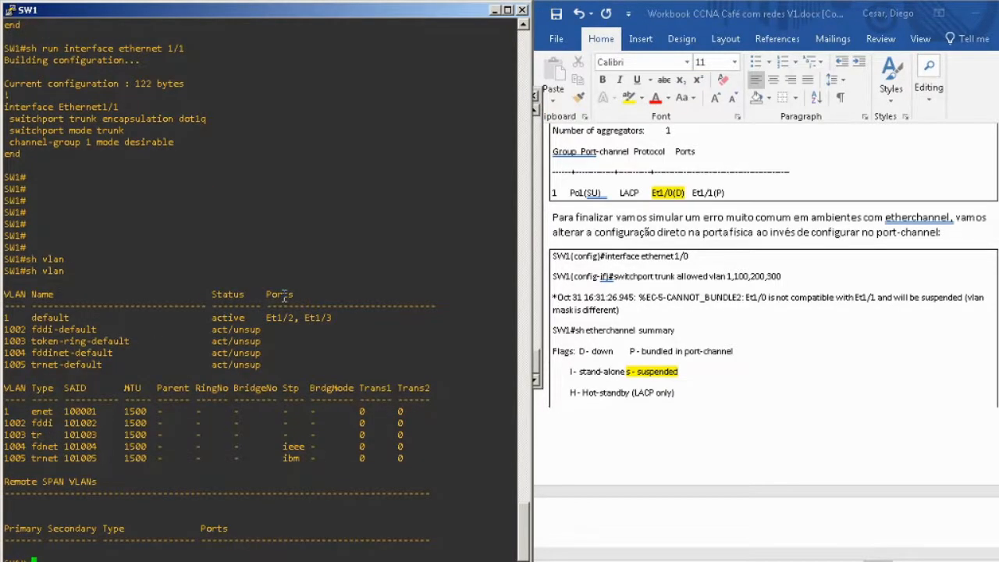
{"action": "type", "text": "conf t"}
Configure VLANs 1,100,200,300 on SW1 from global configuration mode and return to privileged EXEC mode.
{"action": "key", "text": "Return"}
{"action": "type", "text": "vl"}
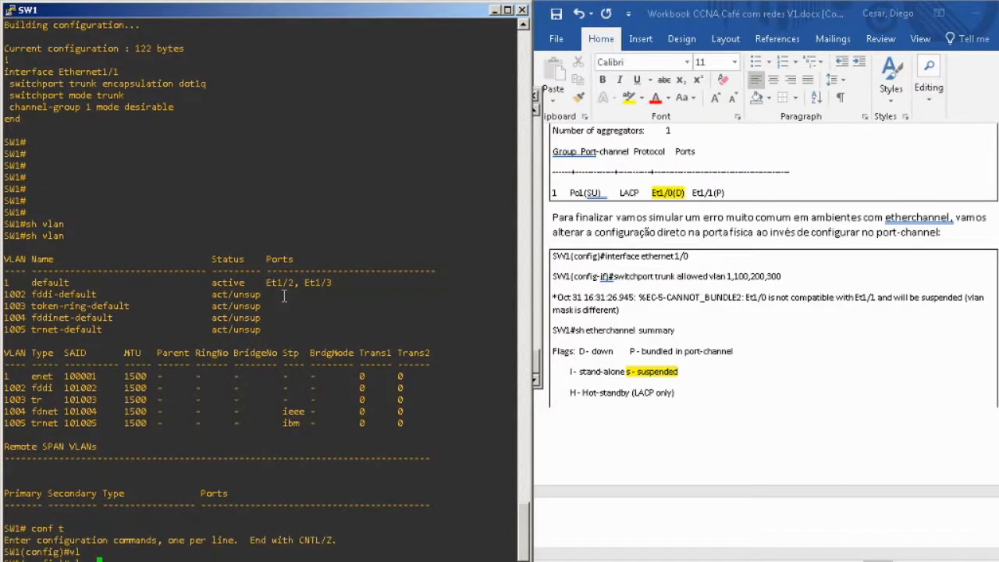
{"action": "type", "text": "100"}
{"action": "type", "text": ",100,200,3"}
{"action": "type", "text": "0"}
{"action": "key", "text": "Return"}
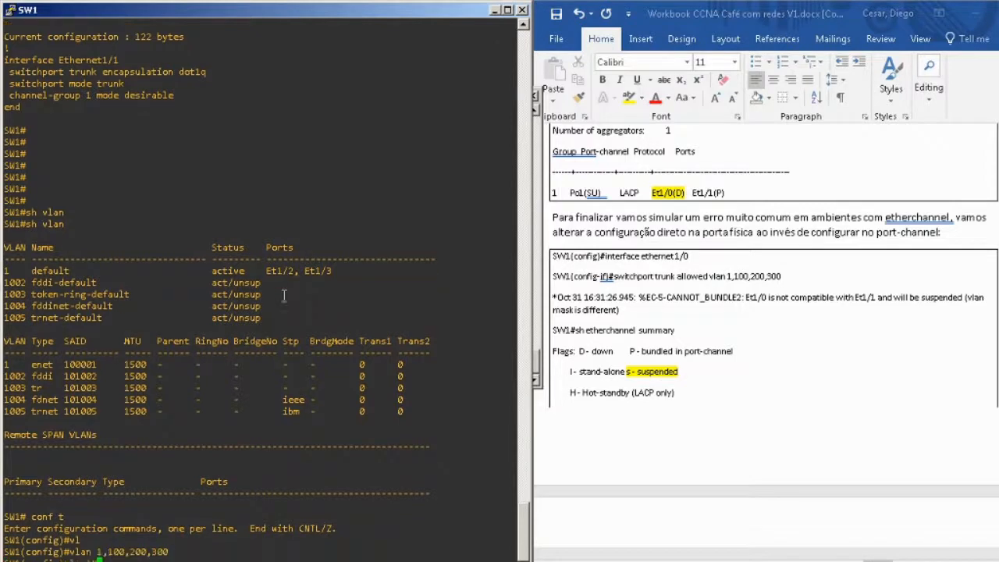
{"action": "key", "text": "Return"}
{"action": "type", "text": "end"}
{"action": "key", "text": "Return"}
{"action": "key", "text": "Return"}
{"action": "key", "text": "Return"}
Start global configuration mode on SW1 again and enter configuration of interface ethernet 1/0.
{"action": "type", "text": "conf t"}
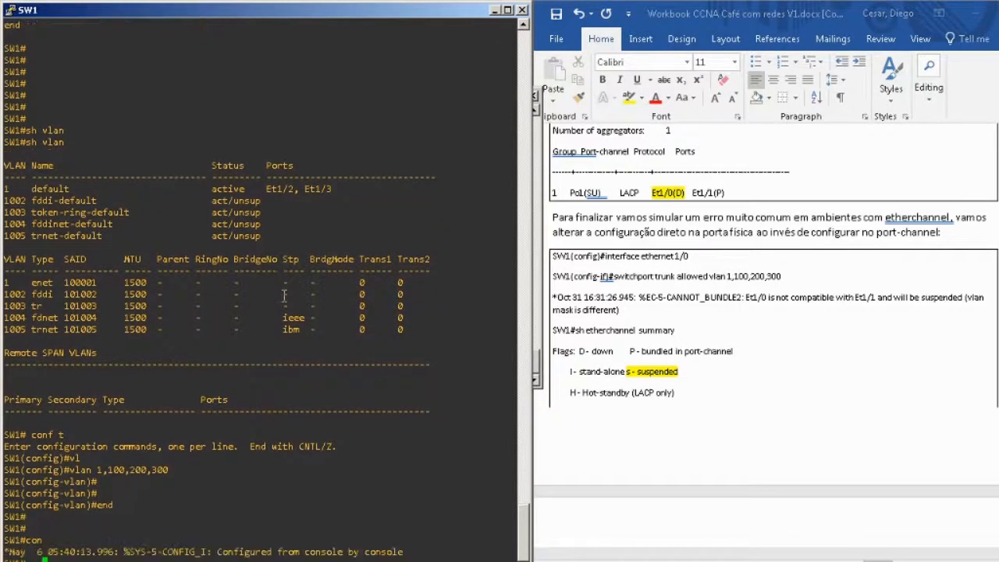
{"action": "key", "text": "Return"}
{"action": "type", "text": "int"}
{"action": "key", "text": "Tab"}
{"action": "key", "text": "Tab"}
{"action": "type", "text": "etg"}
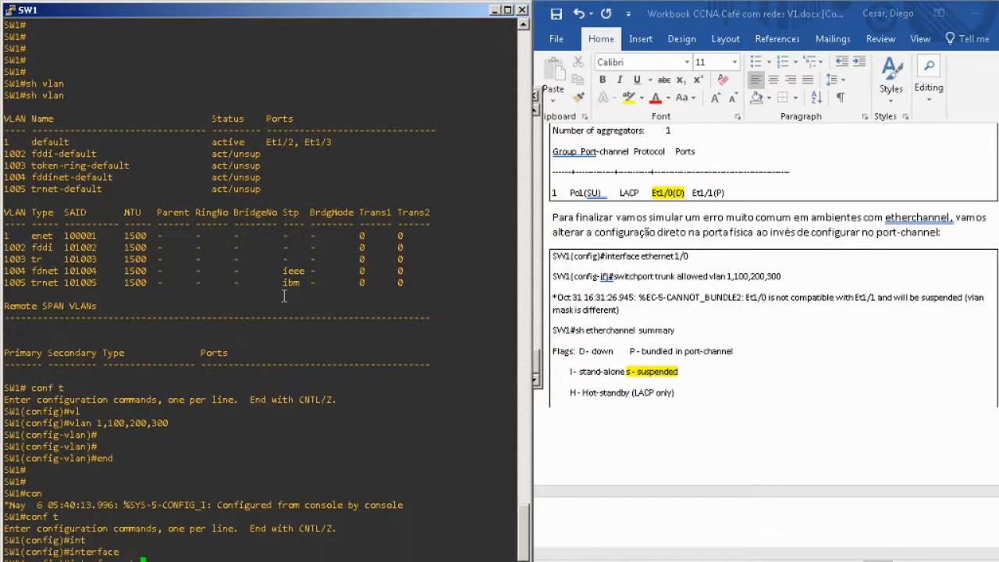
{"action": "key", "text": "Tab"}
{"action": "key", "text": "BackSpace"}
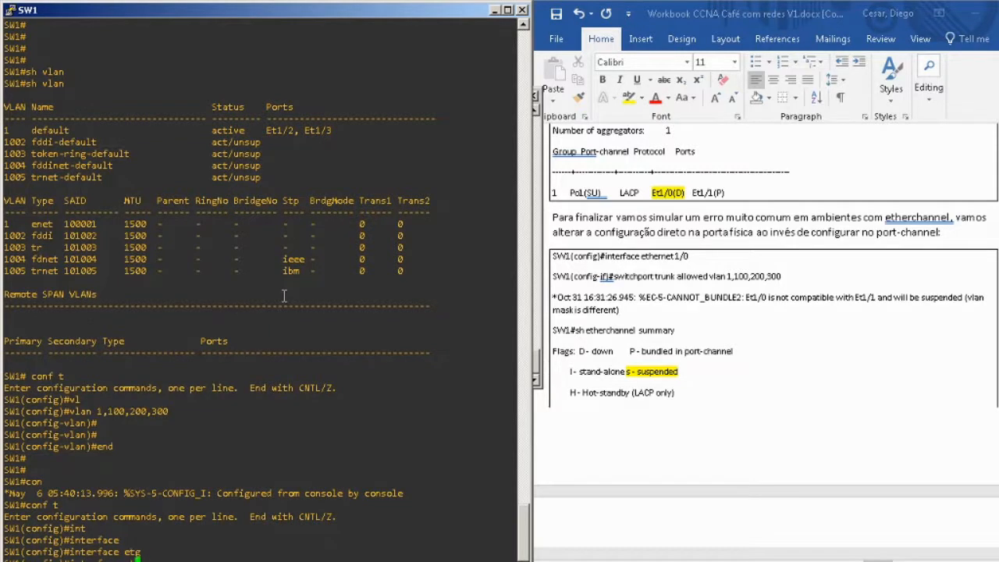
{"action": "type", "text": "t"}
{"action": "key", "text": "BackSpace"}
{"action": "type", "text": "th"}
{"action": "key", "text": "Tab"}
{"action": "key", "text": "BackSpace"}
{"action": "key", "text": "Tab"}
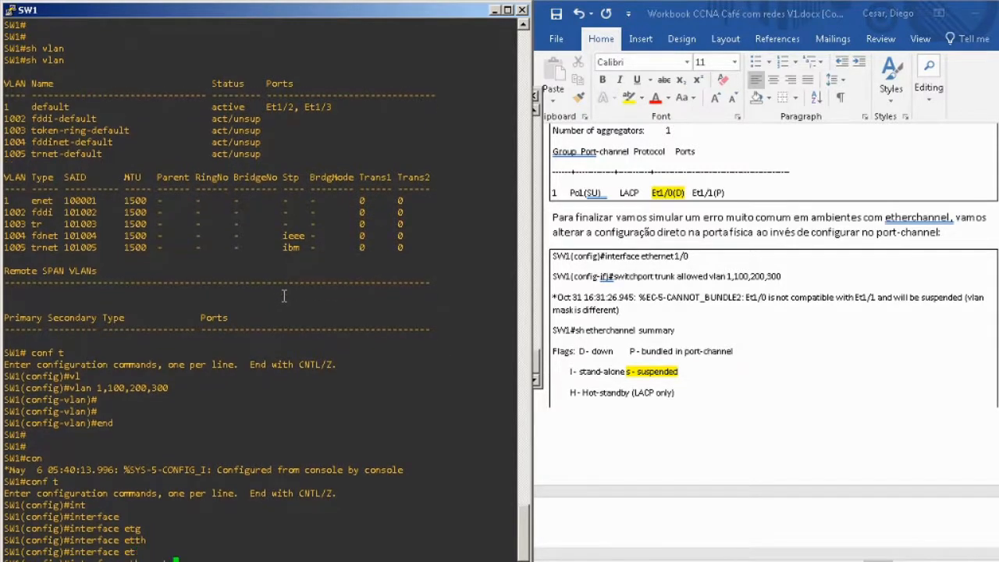
{"action": "type", "text": "hernet1/0"}
{"action": "key", "text": "Return"}
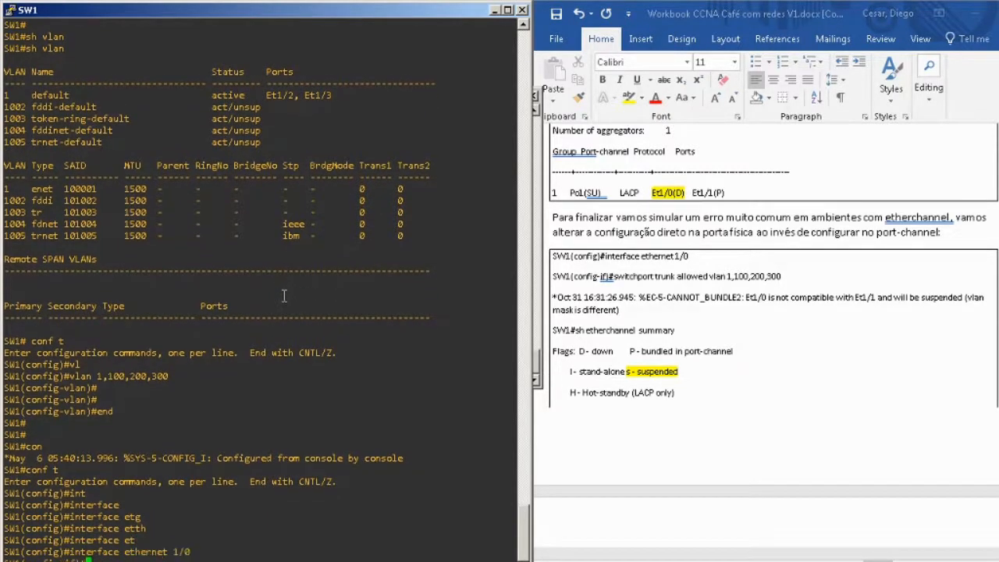
Set the trunk allowed VLANs on SW1's ethernet 1/0 to 1,100,200,300 and return to privileged EXEC mode.
{"action": "type", "text": "sw"}
{"action": "key", "text": "Tab"}
{"action": "type", "text": "tr"}
{"action": "key", "text": "Tab"}
{"action": "type", "text": "all"}
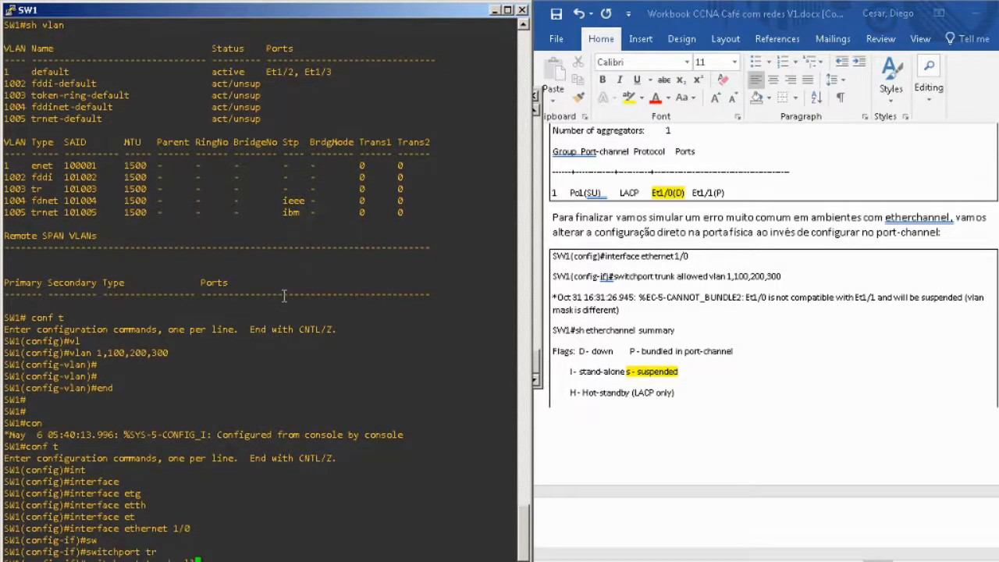
{"action": "key", "text": "Tab"}
{"action": "type", "text": "vl"}
{"action": "key", "text": "Tab"}
{"action": "key", "text": "BackSpace"}
{"action": "type", "text": "1,"}
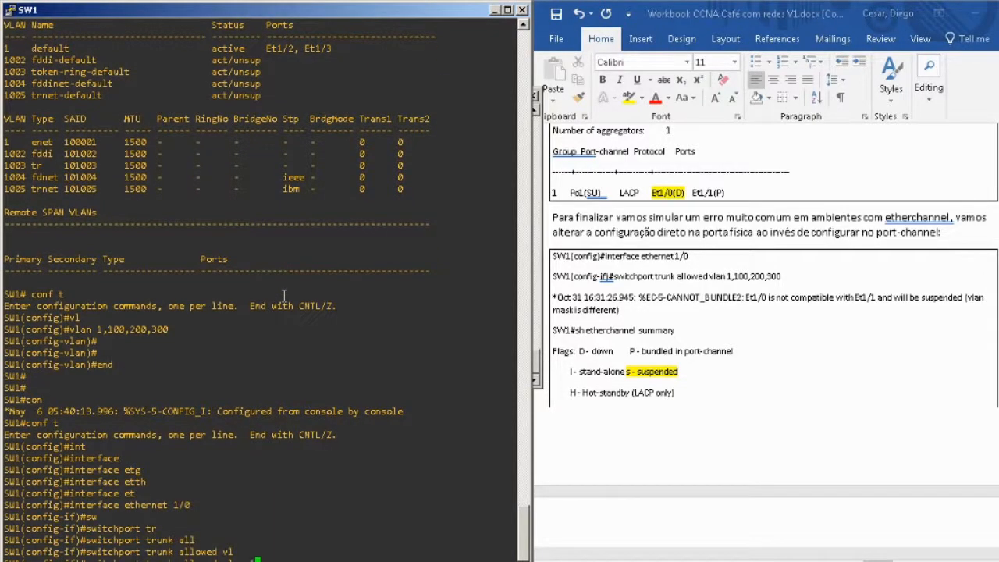
{"action": "key", "text": "BackSpace"}
{"action": "key", "text": "BackSpace"}
{"action": "type", "text": "1,100,200,300"}
{"action": "key", "text": "Return"}
{"action": "key", "text": "Return"}
{"action": "type", "text": "end"}
{"action": "key", "text": "Return"}
{"action": "key", "text": "Return"}
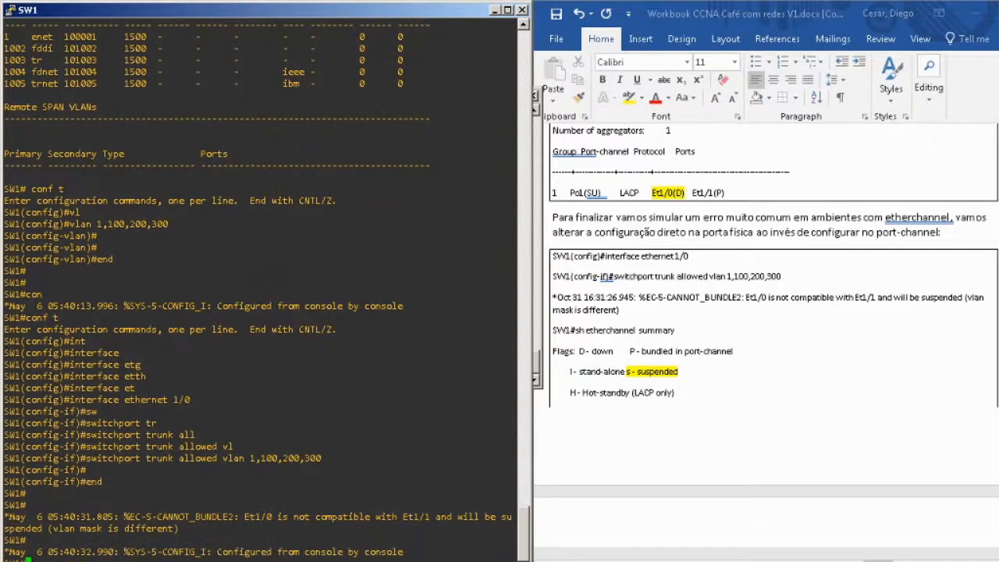
Bring the workbook's expected SW1 EtherChannel output into view and display the etherchannel summary on SW1.
{"action": "left_click", "coordinate": [972, 377]}
{"action": "scroll", "coordinate": [973, 377], "scroll_direction": "down", "scroll_amount": 5}
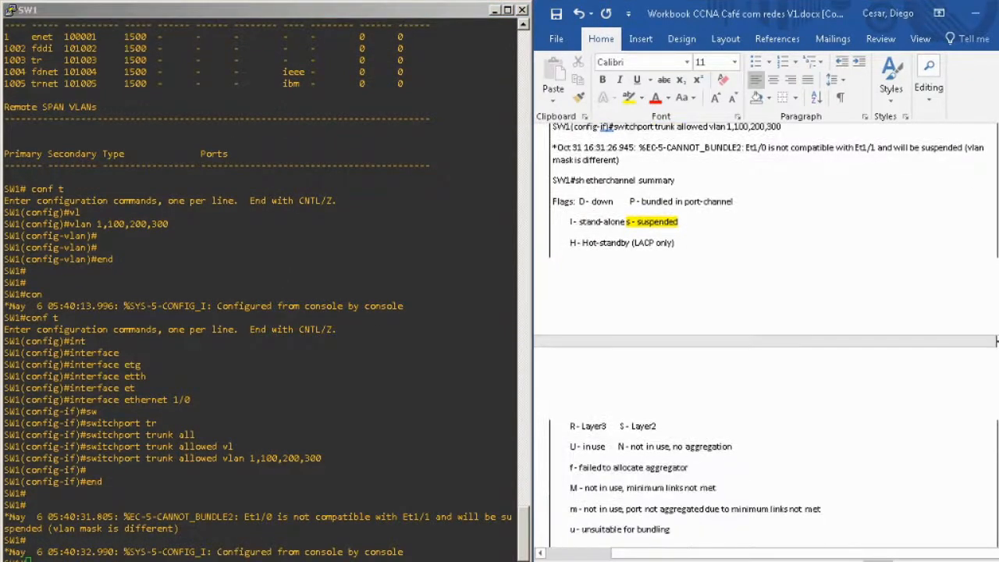
{"action": "left_click", "coordinate": [973, 378]}
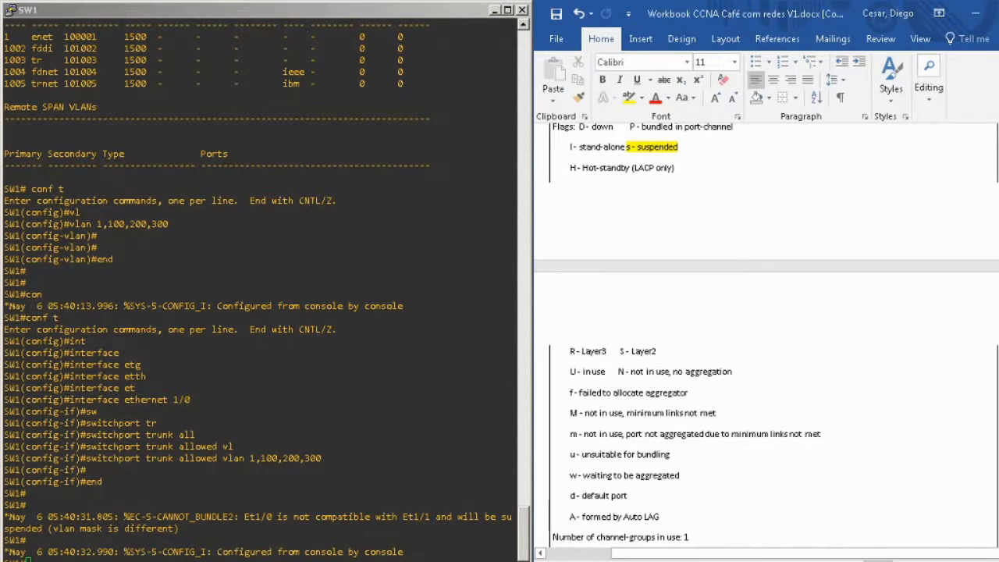
{"action": "scroll", "coordinate": [973, 378], "scroll_direction": "down", "scroll_amount": 4}
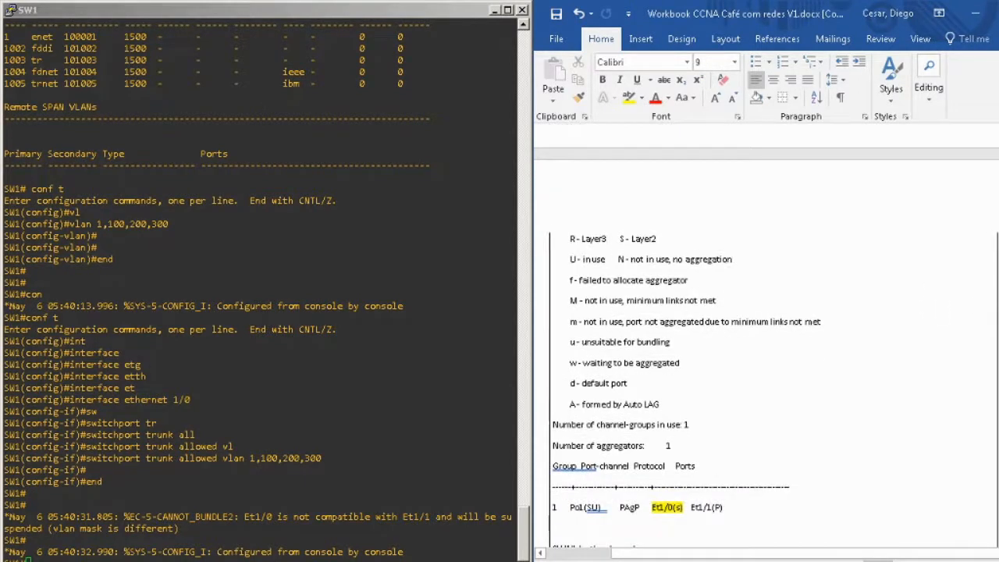
{"action": "left_click", "coordinate": [409, 463]}
{"action": "key", "text": "Return"}
{"action": "key", "text": "Return"}
{"action": "type", "text": "sh eth"}
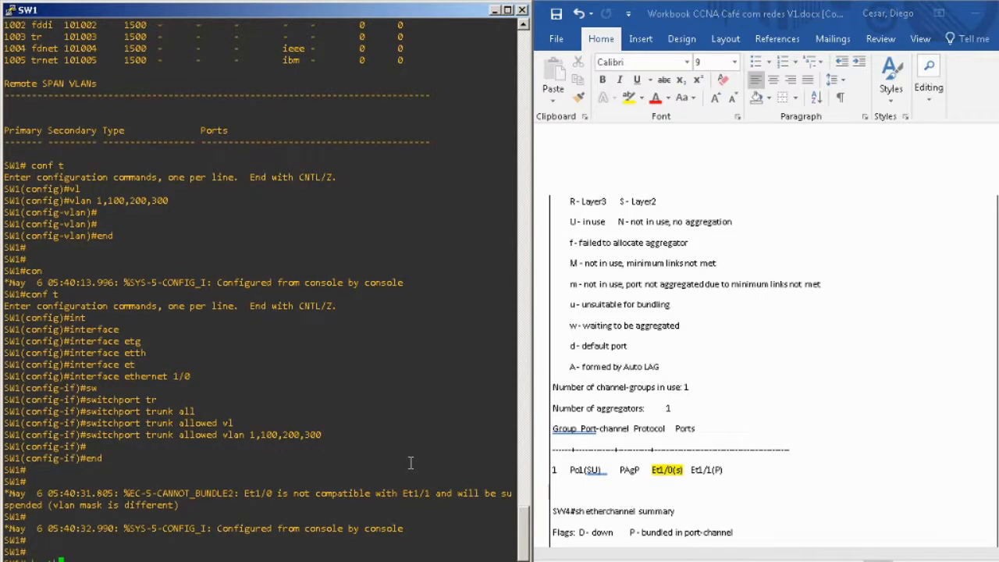
{"action": "type", "text": "erch"}
{"action": "key", "text": "Tab"}
{"action": "type", "text": "su"}
{"action": "key", "text": "Tab"}
{"action": "key", "text": "Return"}
{"action": "key", "text": "Return"}
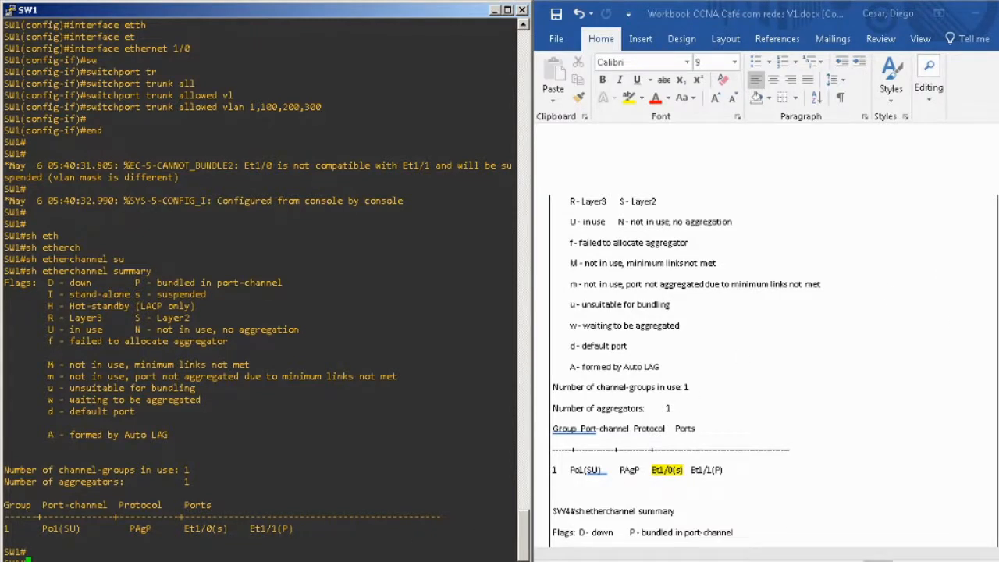
Show the workbook's SW4 etherchannel summary and display the summary on SW1 again for comparison.
{"action": "left_click", "coordinate": [750, 224]}
{"action": "scroll", "coordinate": [751, 223], "scroll_direction": "down", "scroll_amount": 5}
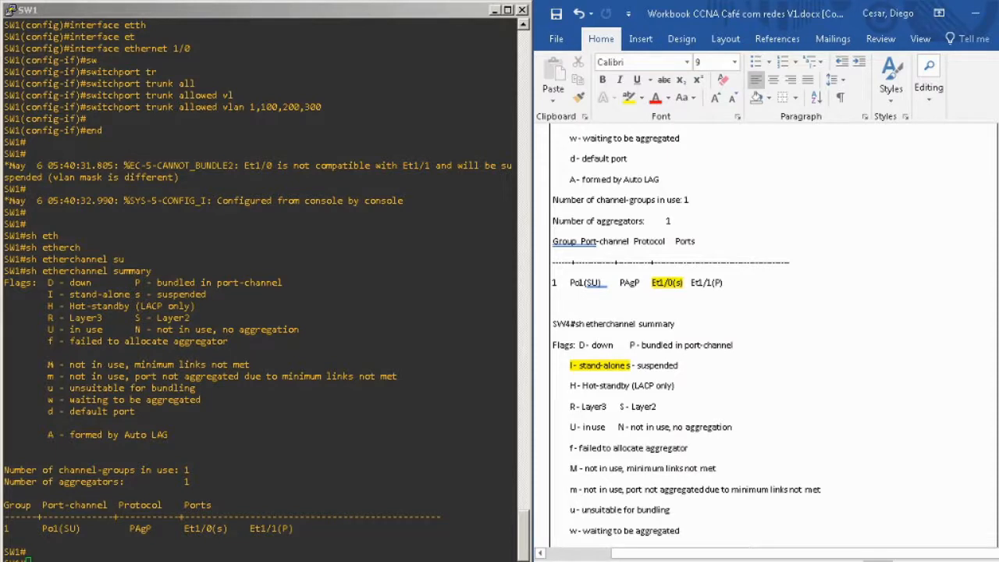
{"action": "left_click", "coordinate": [675, 323]}
{"action": "scroll", "coordinate": [675, 323], "scroll_direction": "down", "scroll_amount": 3}
{"action": "scroll", "coordinate": [994, 387], "scroll_direction": "down", "scroll_amount": 1}
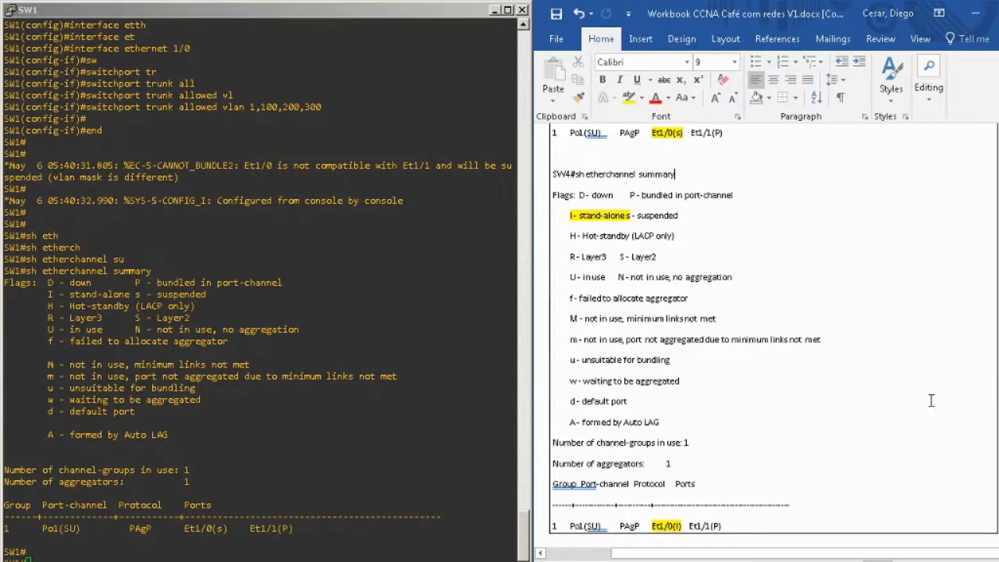
{"action": "left_click", "coordinate": [237, 400]}
{"action": "key", "text": "Up"}
{"action": "key", "text": "Return"}
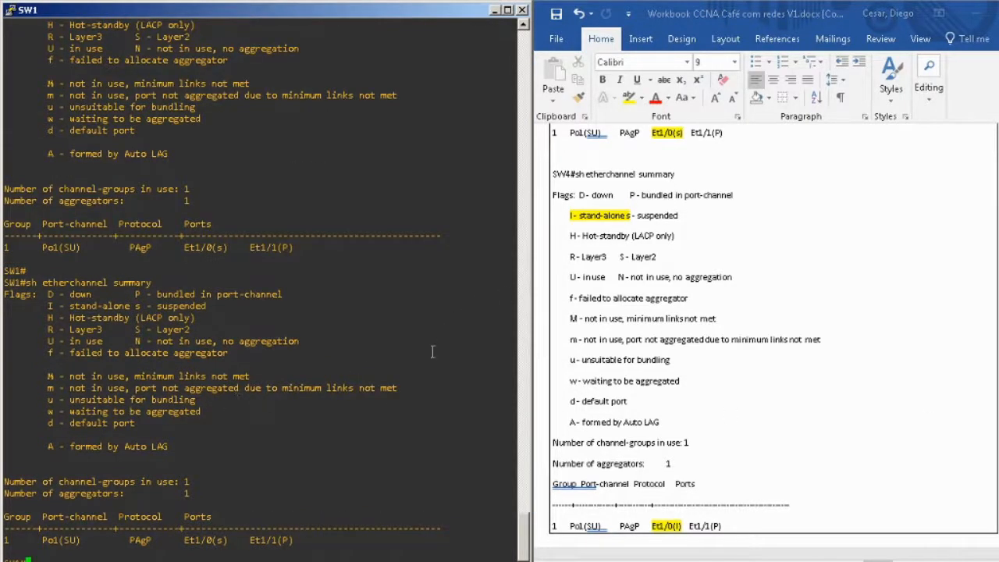
Show the workbook's corrected configuration that uses interface port-channel 1.
{"action": "left_click", "coordinate": [997, 359]}
{"action": "left_click", "coordinate": [214, 426]}
{"action": "scroll", "coordinate": [971, 398], "scroll_direction": "down", "scroll_amount": 6}
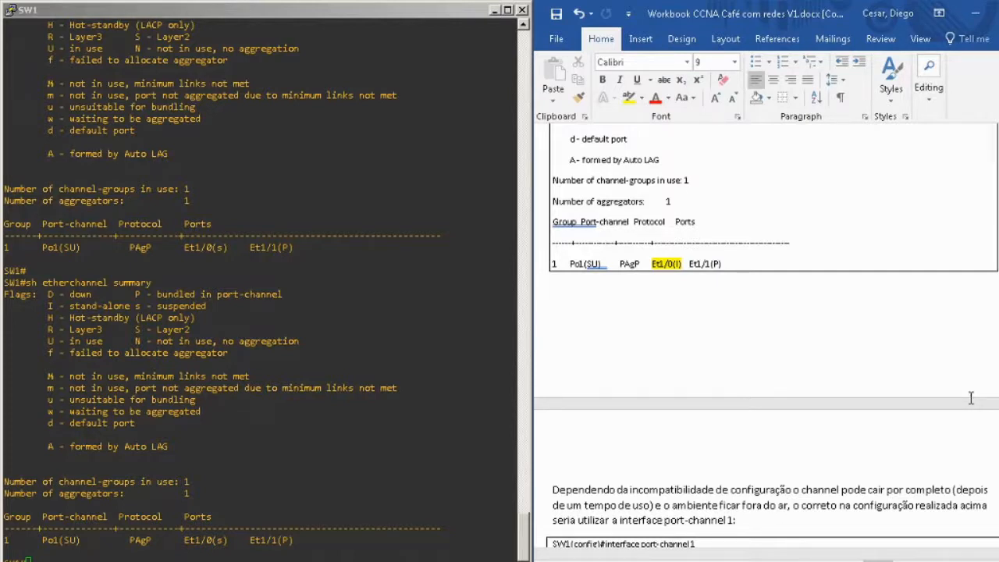
{"action": "scroll", "coordinate": [955, 380], "scroll_direction": "down", "scroll_amount": 4}
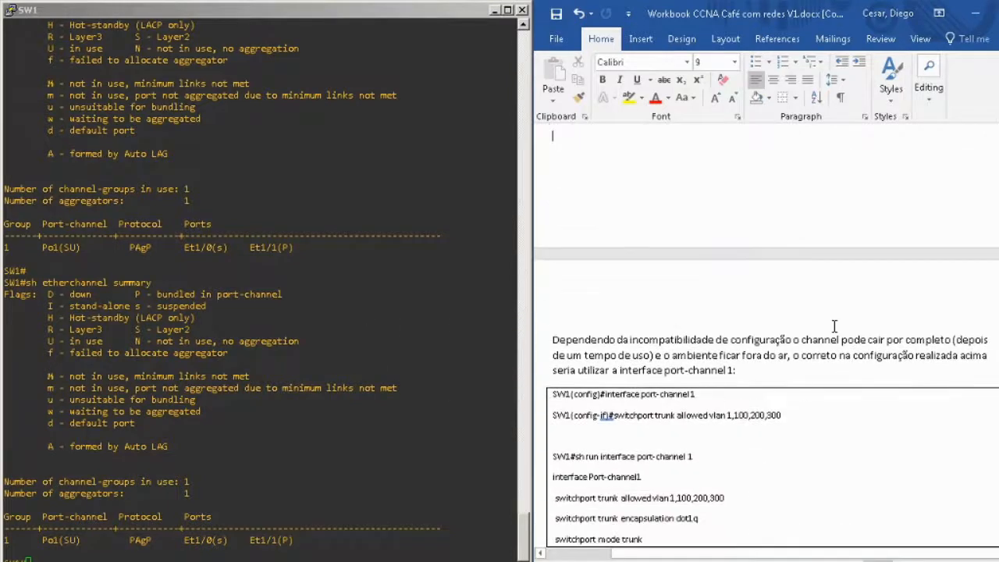
{"action": "scroll", "coordinate": [834, 325], "scroll_direction": "down", "scroll_amount": 1}
Start global configuration mode on SW1 and enter configuration of interface port-channel 1.
{"action": "left_click", "coordinate": [349, 360]}
{"action": "key", "text": "Return"}
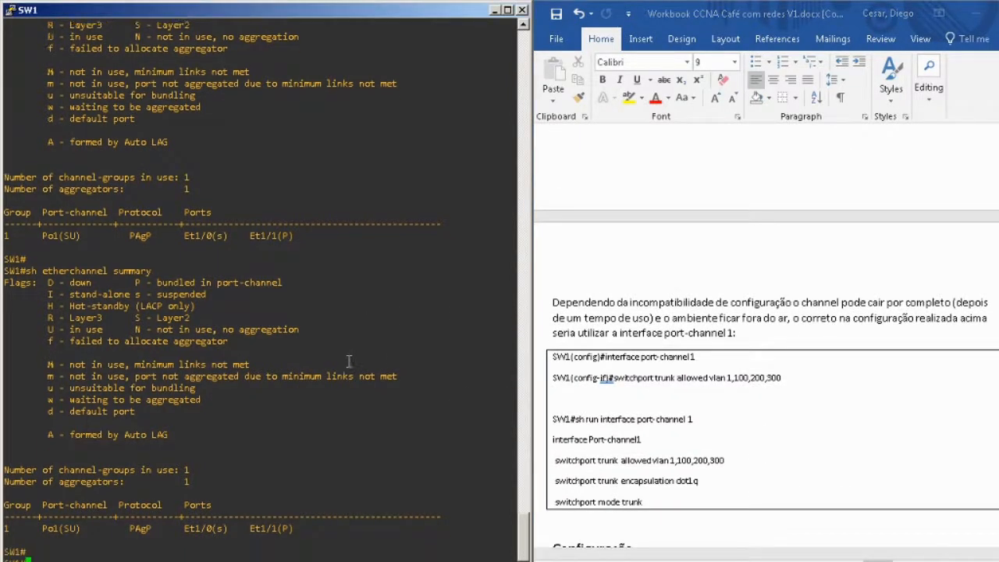
{"action": "key", "text": "Return"}
{"action": "type", "text": "conf t"}
{"action": "key", "text": "Return"}
{"action": "type", "text": "int"}
{"action": "key", "text": "Tab"}
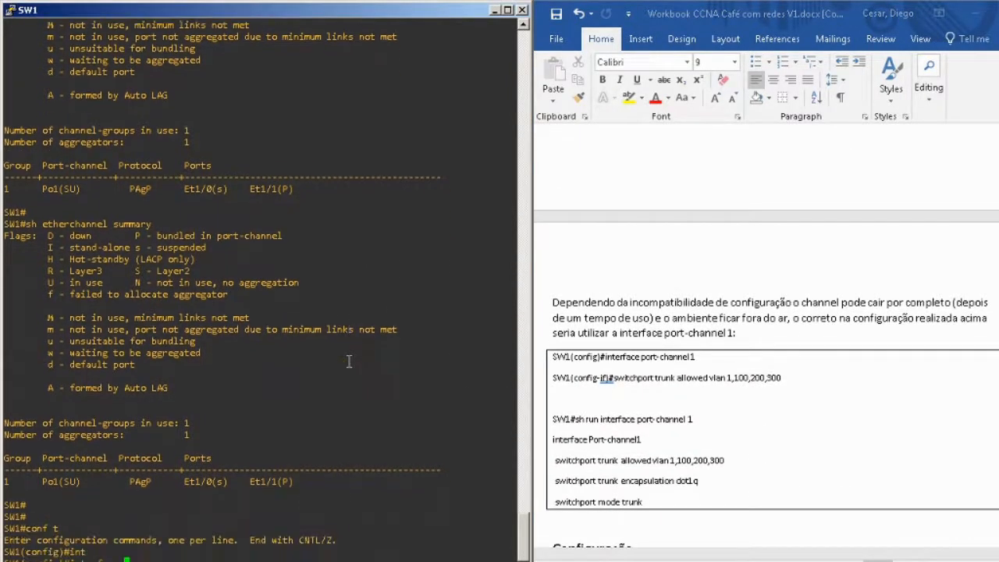
{"action": "type", "text": "port"}
{"action": "key", "text": "Tab"}
{"action": "type", "text": "-"}
{"action": "key", "text": "Tab"}
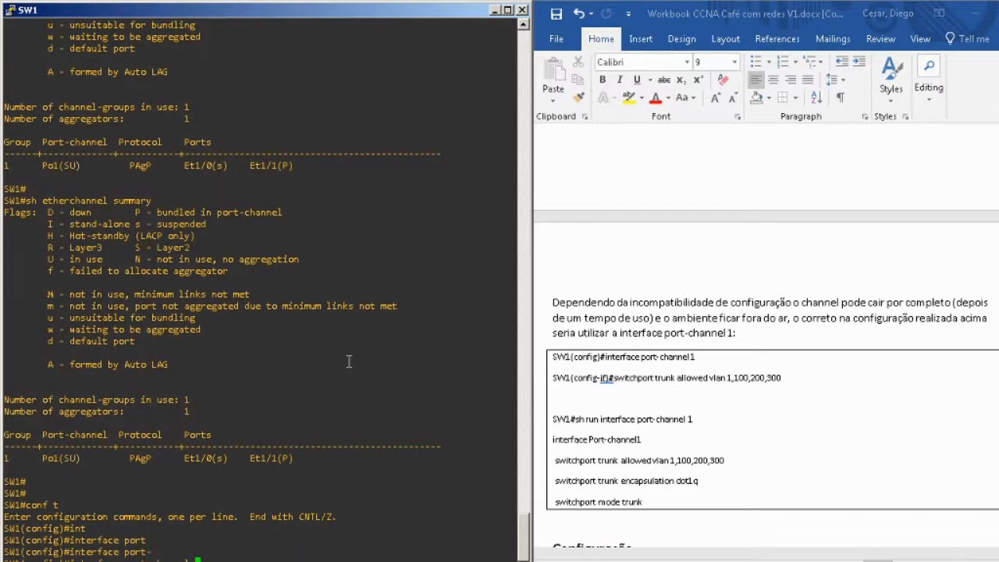
{"action": "type", "text": "1"}
{"action": "key", "text": "Return"}
{"action": "key", "text": "Return"}
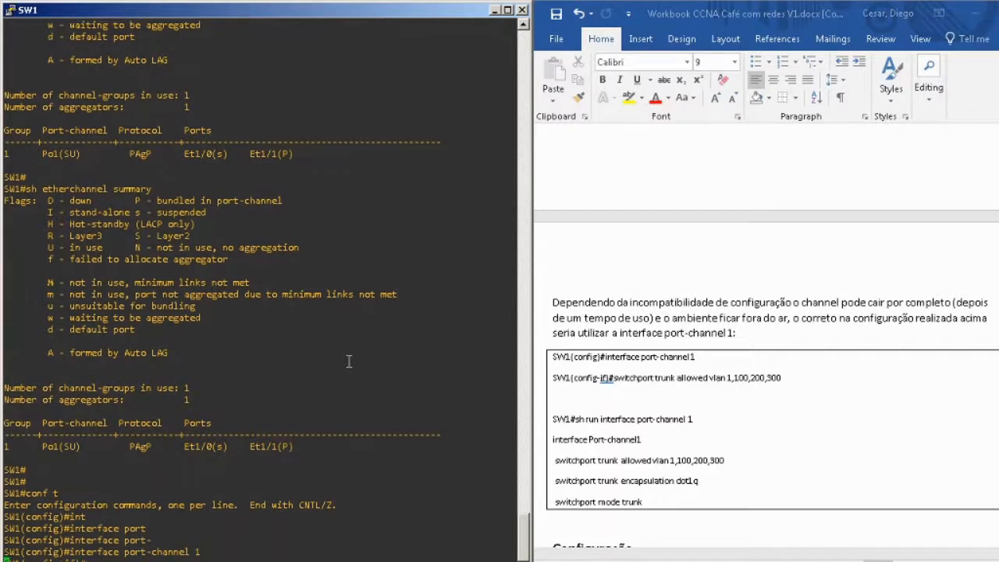
Set the trunk allowed VLANs on SW1's port-channel 1 to 1,100,200,300 and return to privileged EXEC mode.
{"action": "type", "text": "sw"}
{"action": "key", "text": "Tab"}
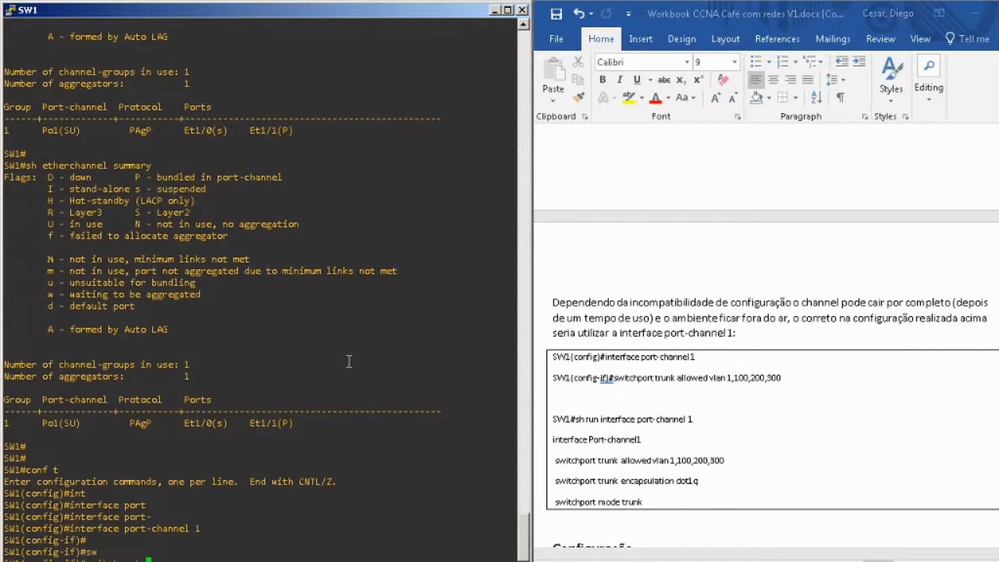
{"action": "type", "text": "tru"}
{"action": "key", "text": "Tab"}
{"action": "type", "text": "all"}
{"action": "key", "text": "Tab"}
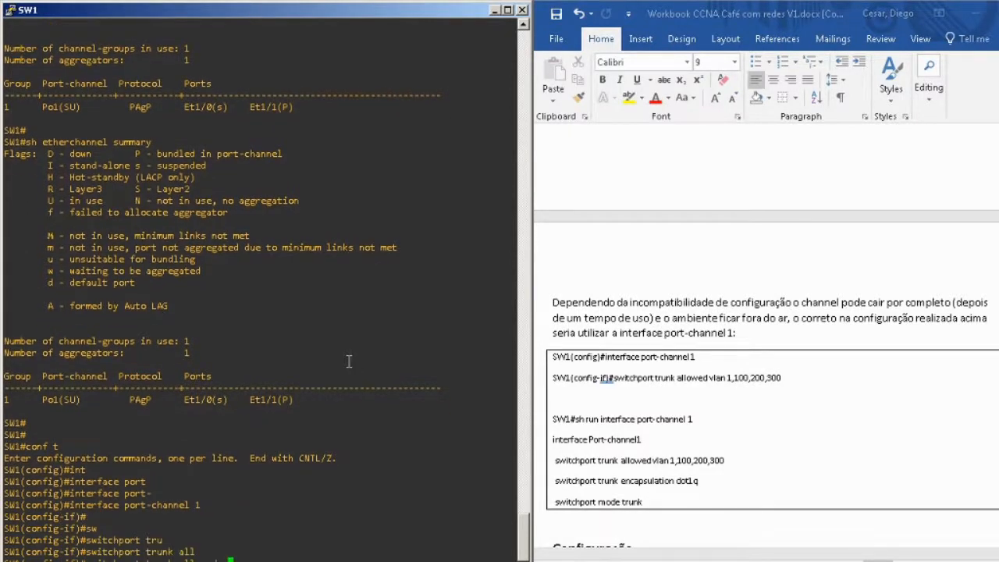
{"action": "type", "text": "vl"}
{"action": "key", "text": "Tab"}
{"action": "type", "text": "1,100"}
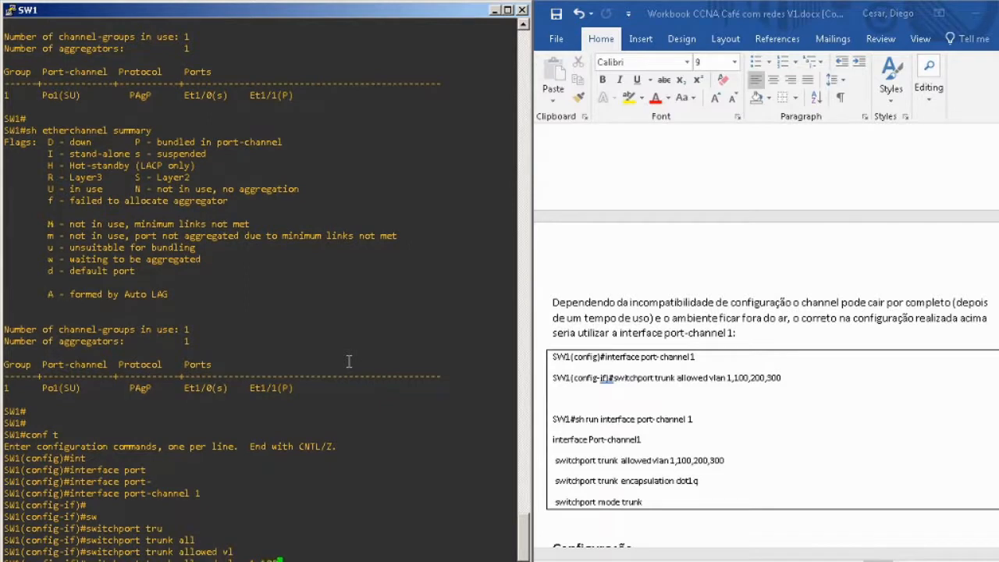
{"action": "type", "text": ",200,300"}
{"action": "key", "text": "Return"}
{"action": "key", "text": "Return"}
{"action": "key", "text": "Return"}
{"action": "key", "text": "Return"}
{"action": "type", "text": "end"}
{"action": "key", "text": "Return"}
Display the running configuration of interface port-channel 1 on SW1.
{"action": "type", "text": "sh "}
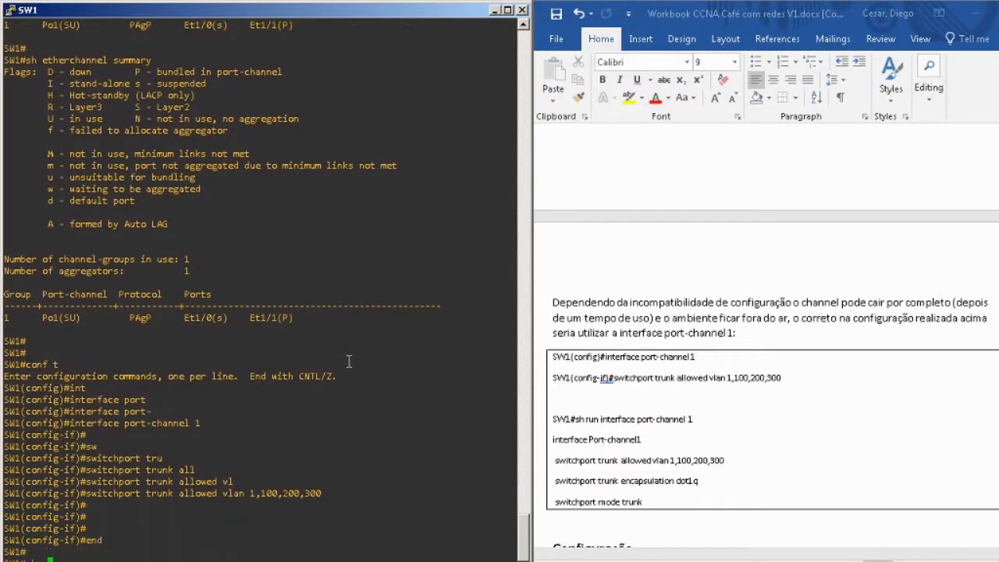
{"action": "type", "text": "run int"}
{"action": "key", "text": "Tab"}
{"action": "type", "text": "port"}
{"action": "key", "text": "Tab"}
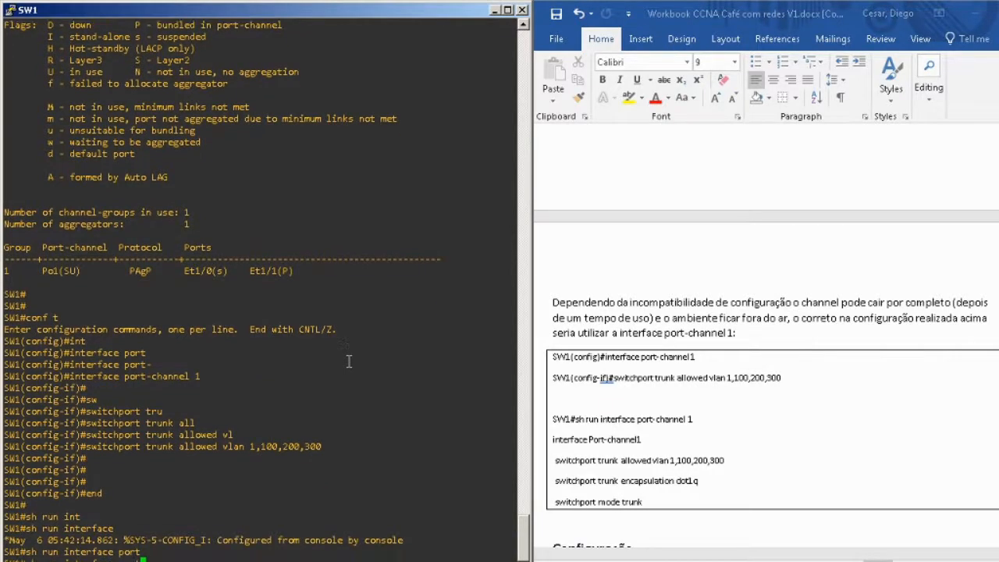
{"action": "type", "text": "-"}
{"action": "key", "text": "Tab"}
{"action": "type", "text": "channel 1"}
{"action": "key", "text": "Return"}
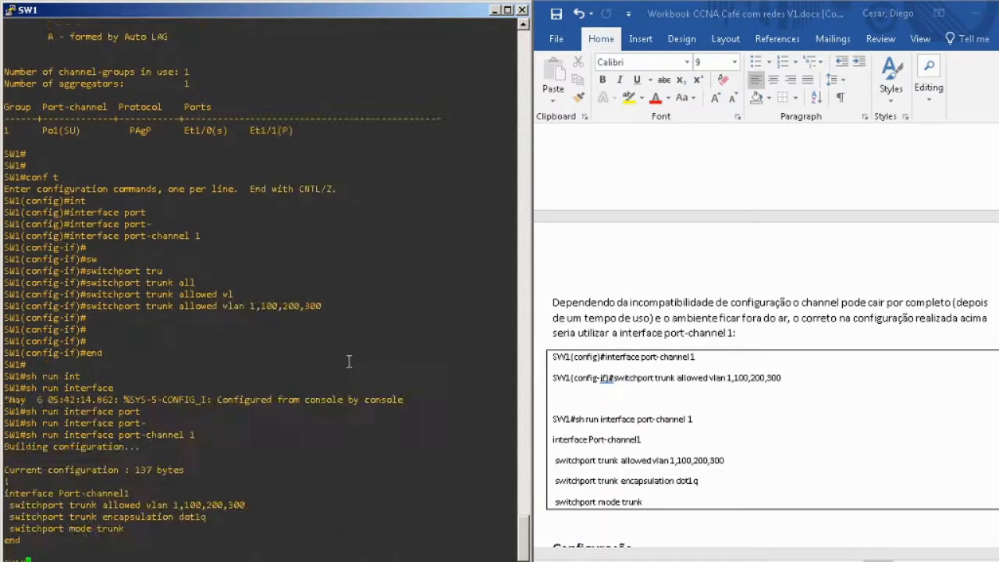
{"action": "key", "text": "Return"}
{"action": "key", "text": "Return"}
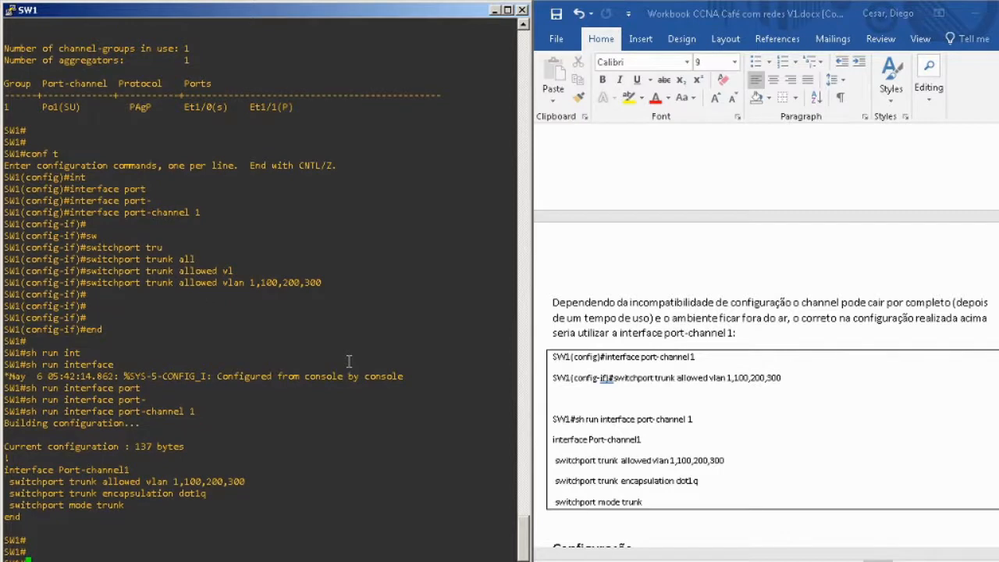
Display the running configuration of interface ethernet 1/0 on SW1, running the command twice.
{"action": "type", "text": "sh run int"}
{"action": "key", "text": "Tab"}
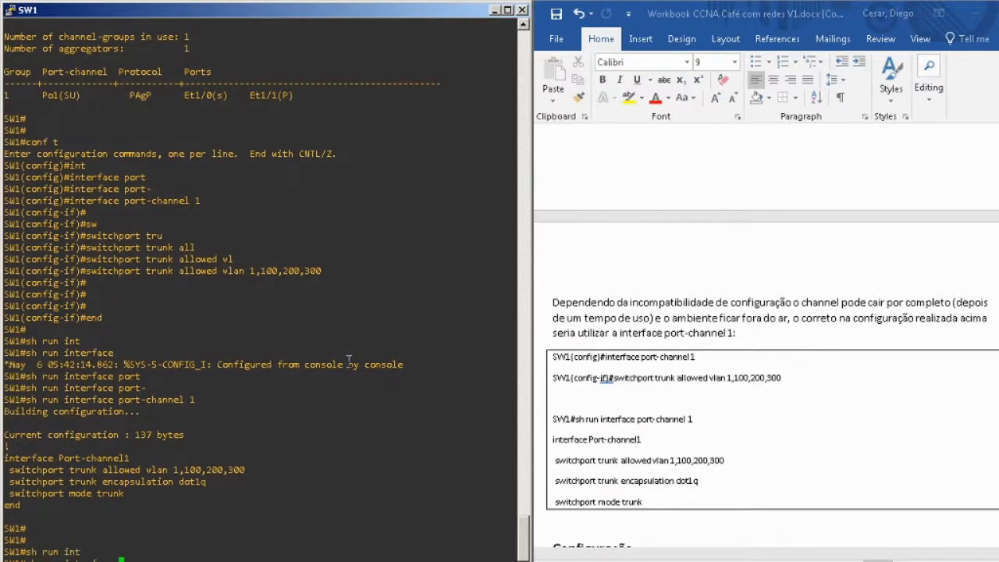
{"action": "type", "text": "eth"}
{"action": "key", "text": "Tab"}
{"action": "type", "text": "1/0"}
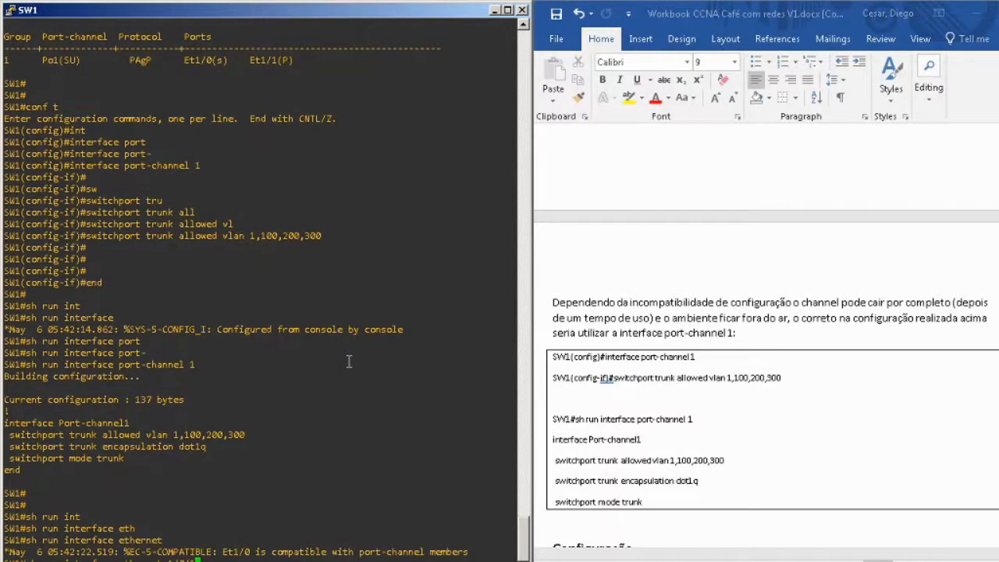
{"action": "key", "text": "Return"}
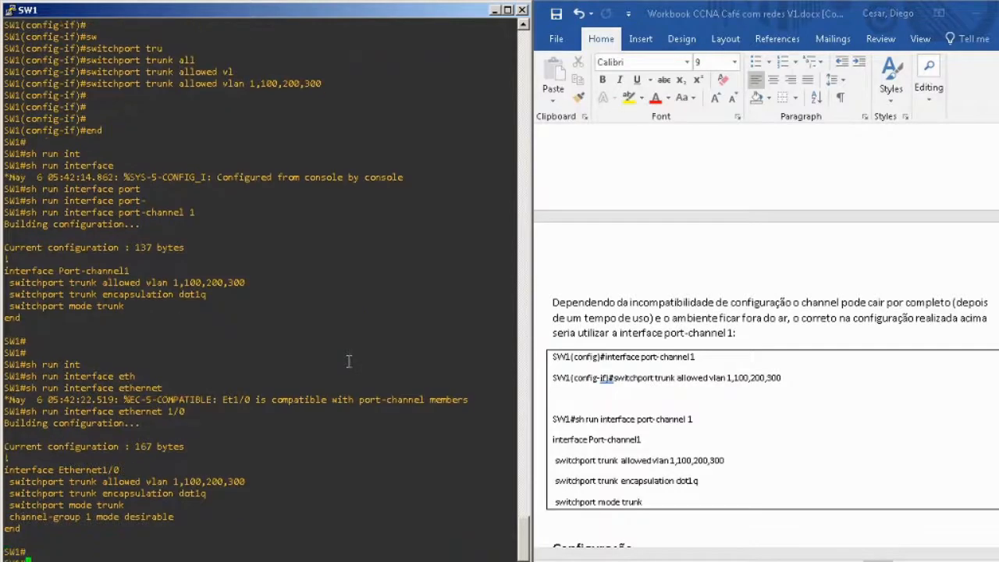
{"action": "key", "text": "Up"}
{"action": "key", "text": "Return"}
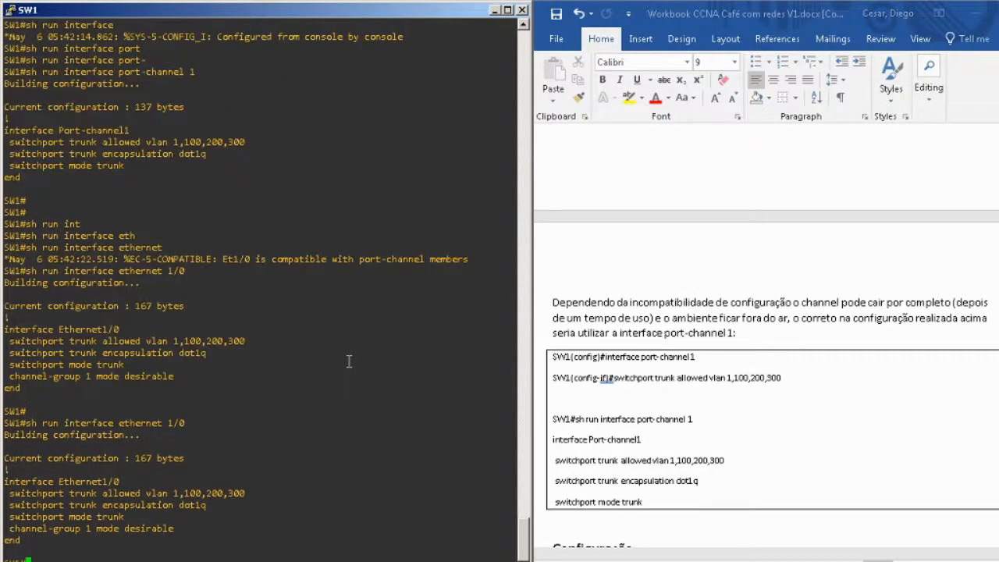